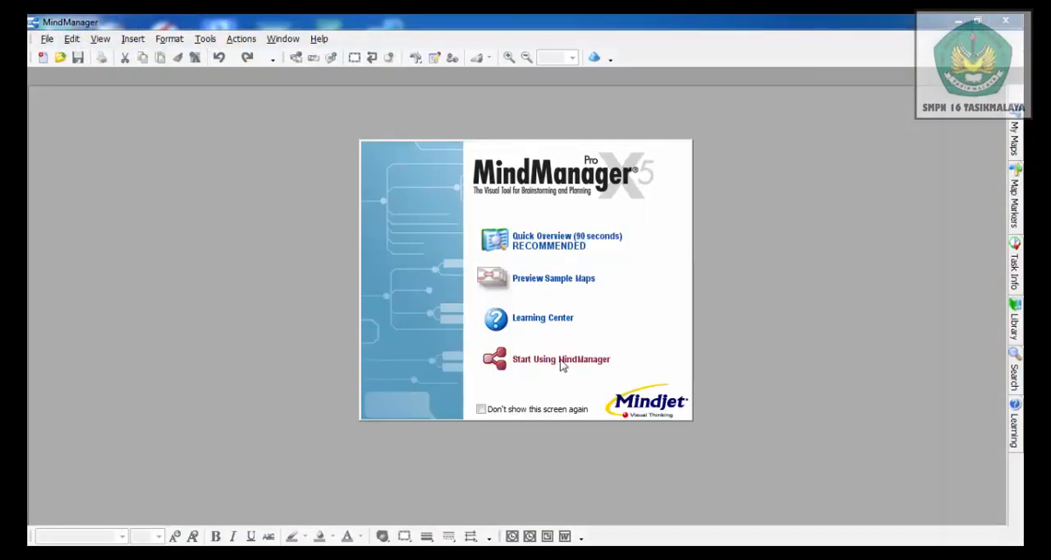
Start using the program with a blank map and rename its central topic to "HUBUNGAN SOSIAL"
{"action": "left_click", "coordinate": [548, 368]}
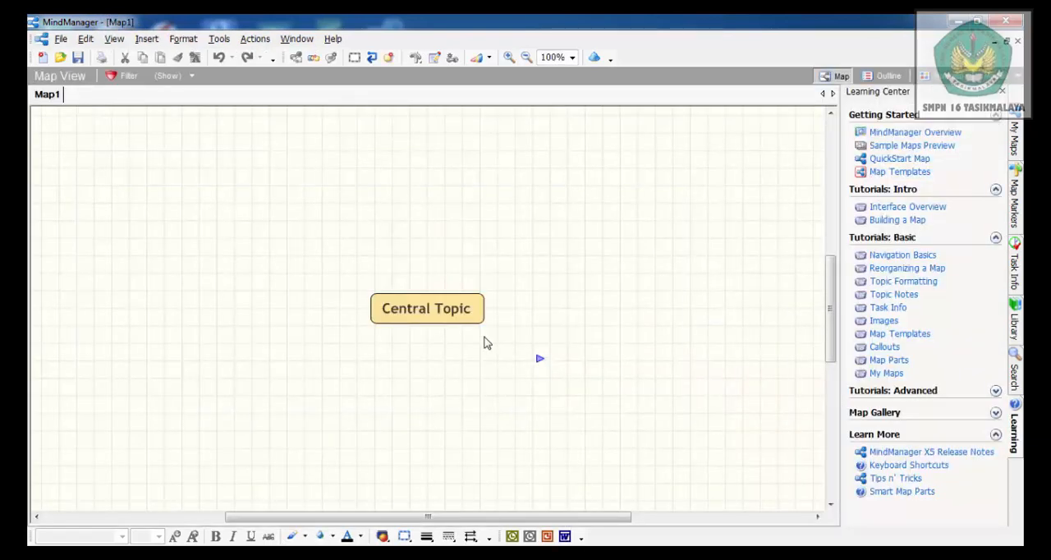
{"action": "left_click", "coordinate": [475, 318]}
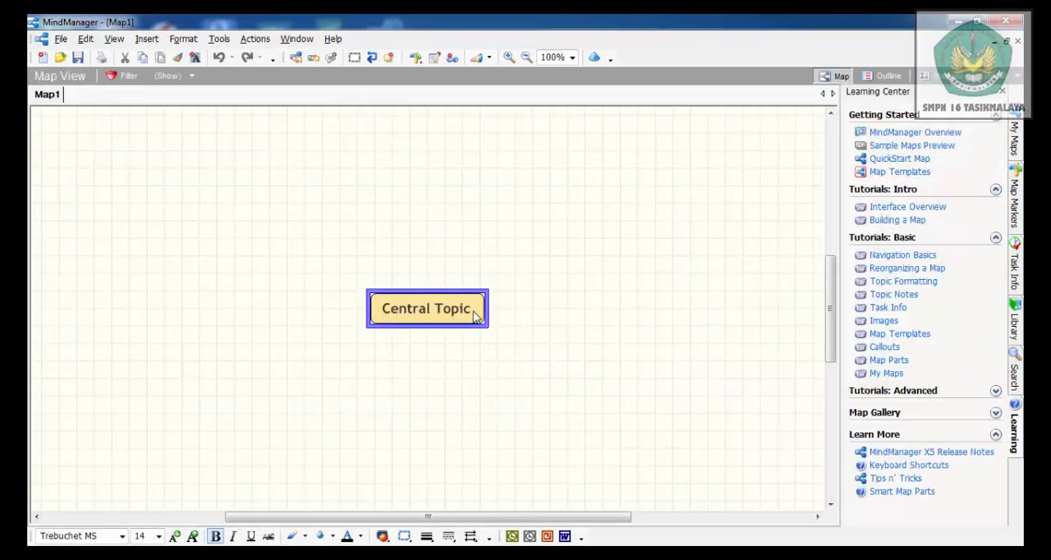
{"action": "left_click", "coordinate": [474, 318]}
{"action": "double_click", "coordinate": [464, 314]}
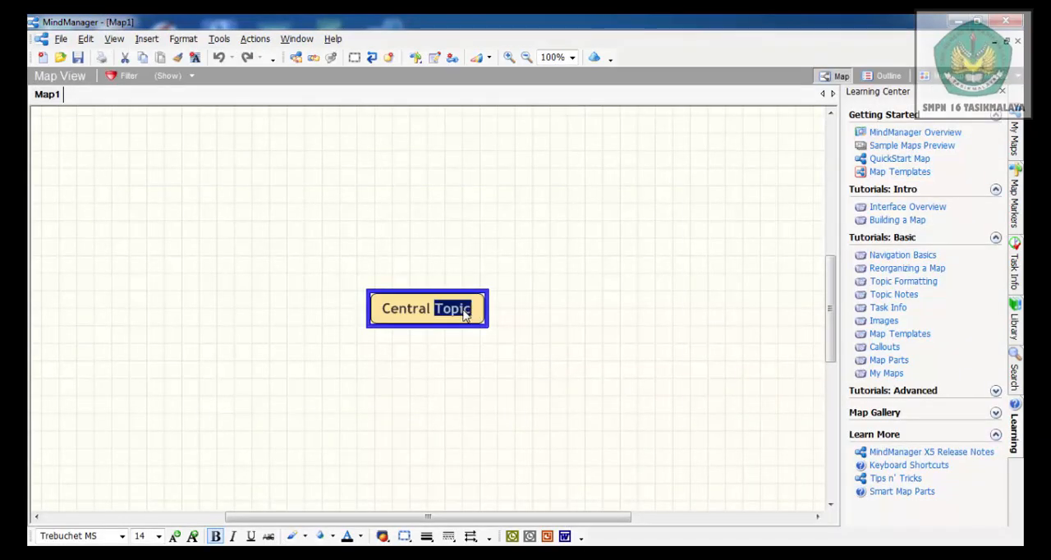
{"action": "key", "text": "BackSpace"}
{"action": "key", "text": "BackSpace"}
{"action": "key", "text": "BackSpace"}
{"action": "key", "text": "BackSpace"}
{"action": "key", "text": "BackSpace"}
{"action": "key", "text": "BackSpace"}
{"action": "key", "text": "BackSpace"}
{"action": "key", "text": "BackSpace"}
{"action": "key", "text": "BackSpace"}
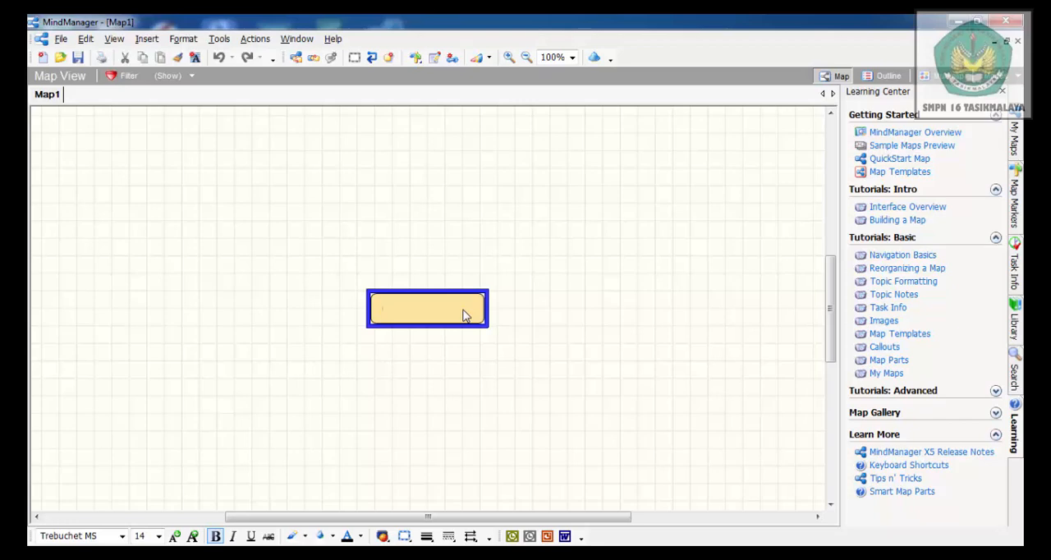
{"action": "type", "text": "HUBUNGAN S"}
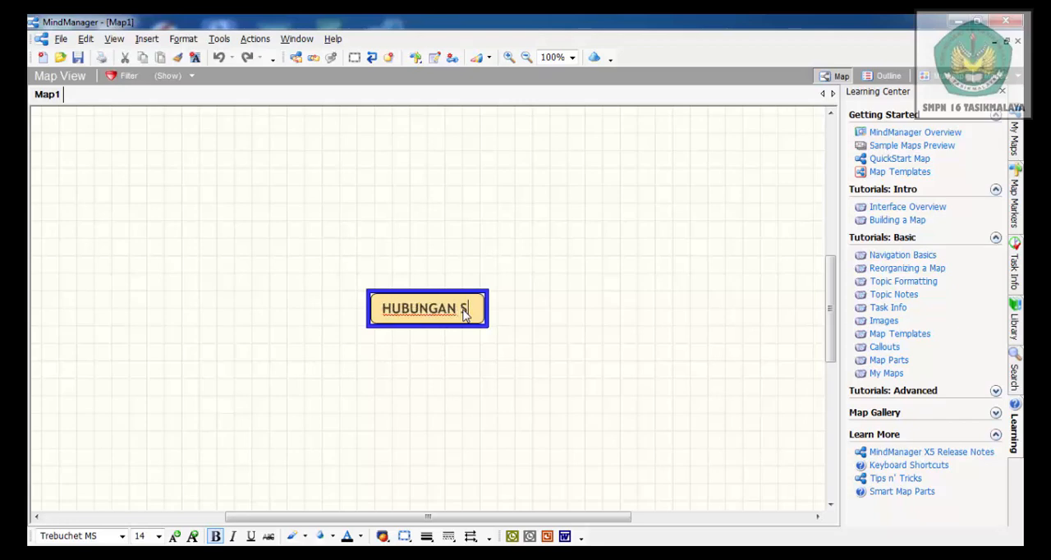
{"action": "type", "text": "OSIAL"}
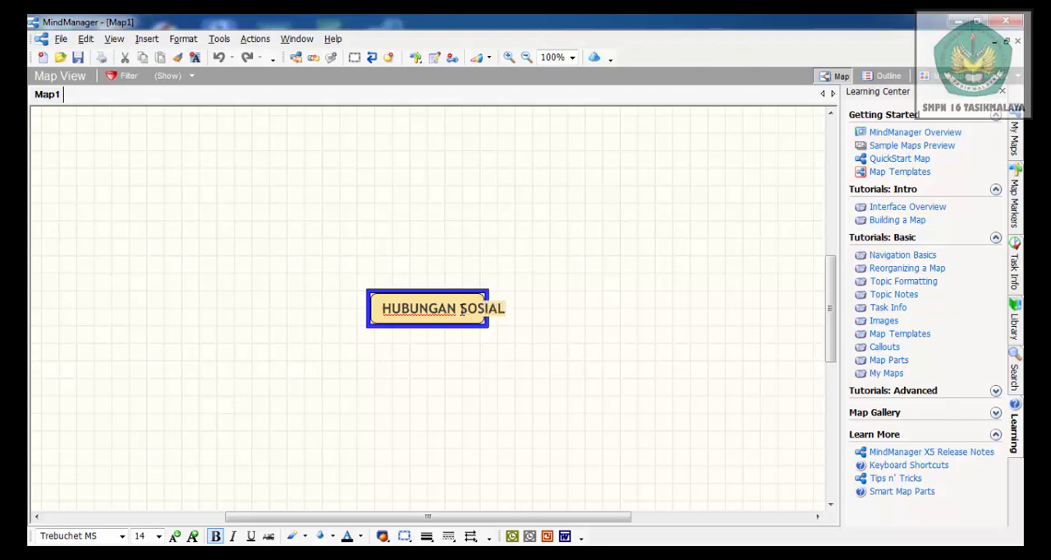
{"action": "left_click", "coordinate": [437, 241]}
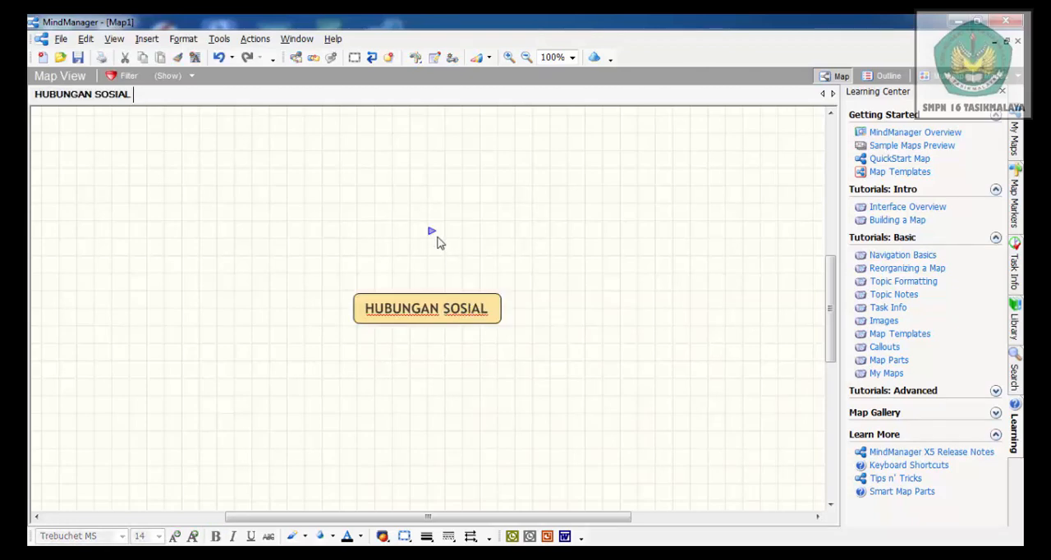
Add a first main topic named "Pengertian" to the HUBUNGAN SOSIAL central topic
{"action": "left_click", "coordinate": [399, 312]}
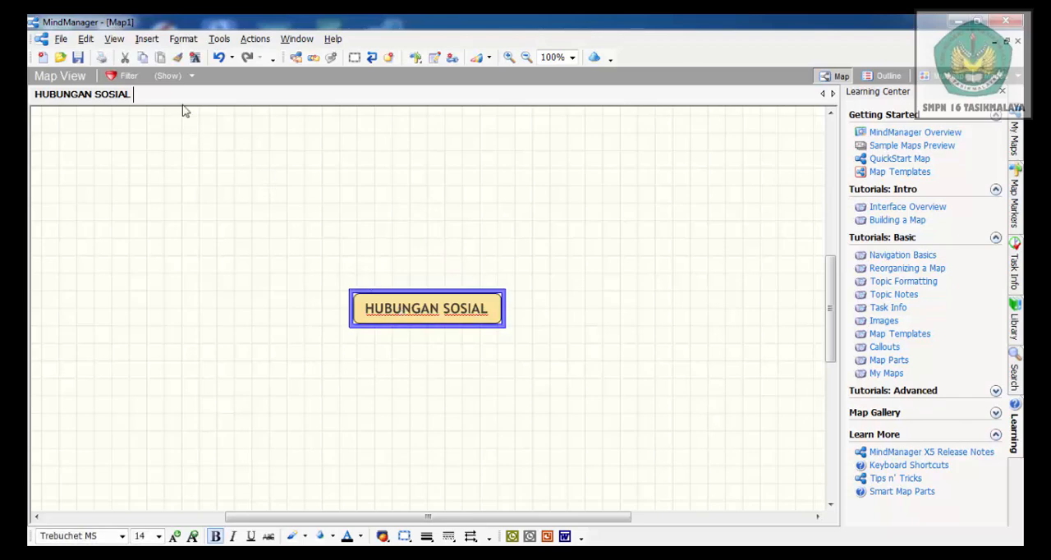
{"action": "left_click", "coordinate": [151, 43]}
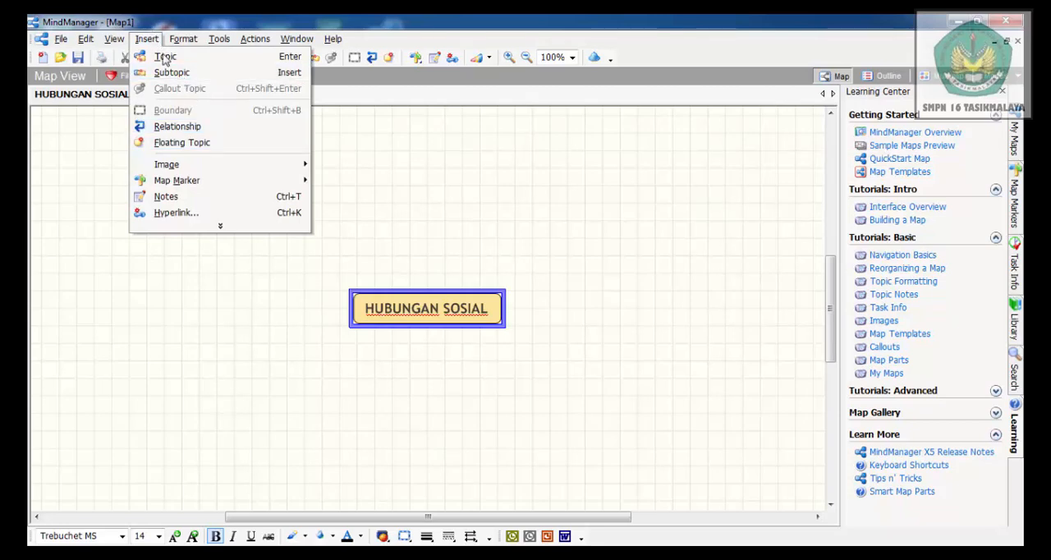
{"action": "left_click", "coordinate": [189, 75]}
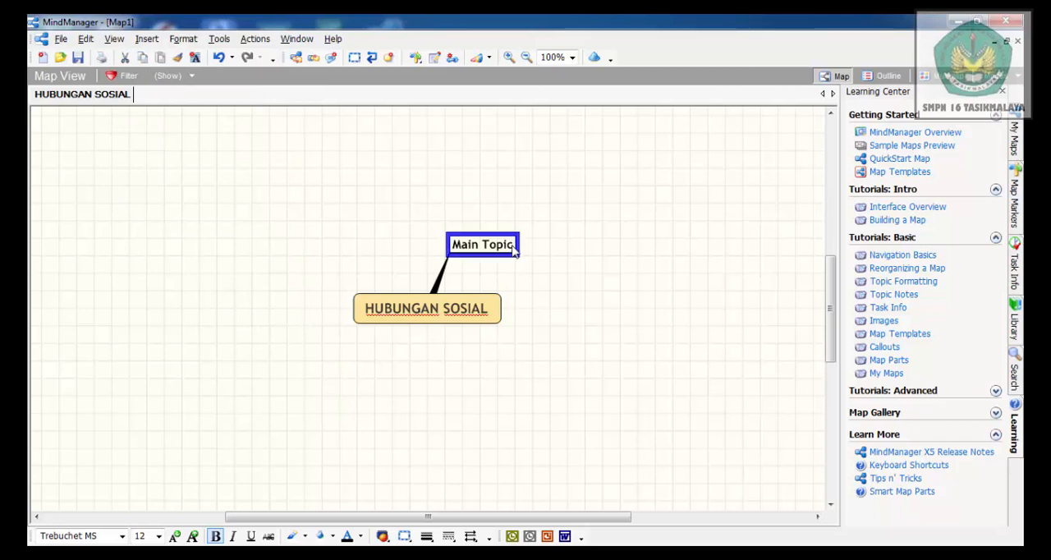
{"action": "key", "text": "BackSpace"}
{"action": "key", "text": "BackSpace"}
{"action": "key", "text": "BackSpace"}
{"action": "key", "text": "BackSpace"}
{"action": "key", "text": "BackSpace"}
{"action": "key", "text": "BackSpace"}
{"action": "key", "text": "BackSpace"}
{"action": "key", "text": "BackSpace"}
{"action": "key", "text": "BackSpace"}
{"action": "key", "text": "BackSpace"}
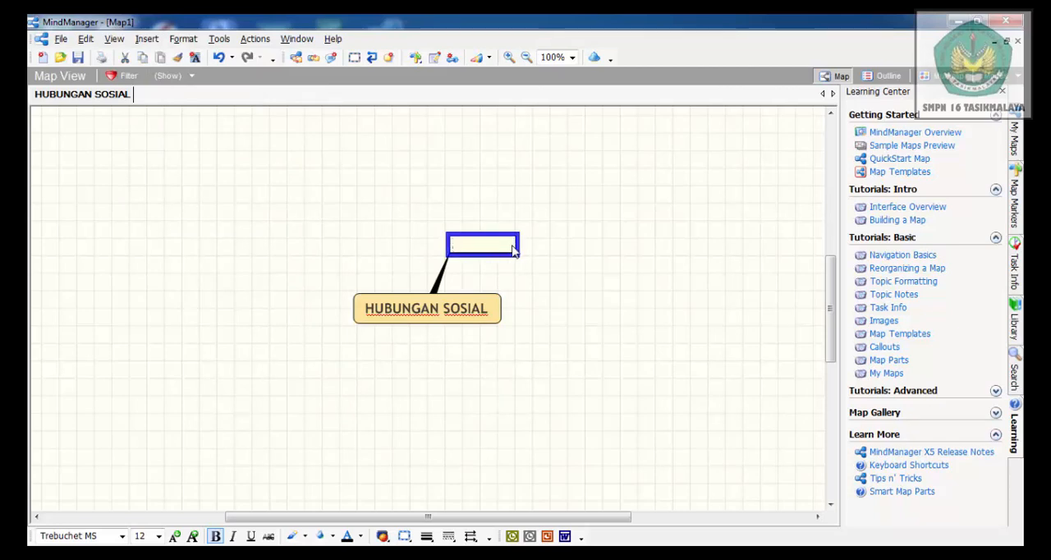
{"action": "type", "text": "pENGERT"}
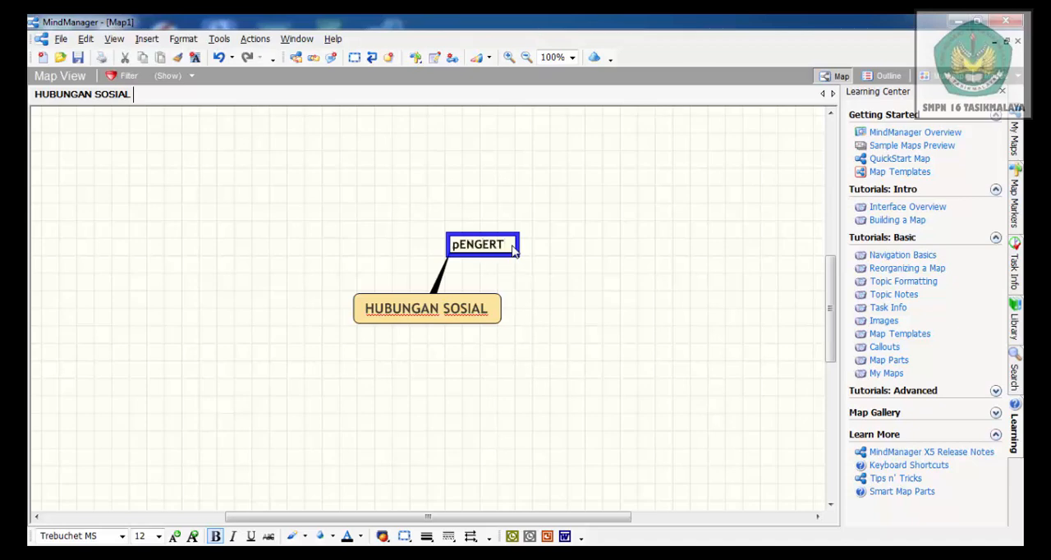
{"action": "type", "text": "IAN"}
{"action": "key", "text": "BackSpace"}
{"action": "key", "text": "BackSpace"}
{"action": "key", "text": "BackSpace"}
{"action": "key", "text": "BackSpace"}
{"action": "key", "text": "BackSpace"}
{"action": "key", "text": "BackSpace"}
{"action": "key", "text": "BackSpace"}
{"action": "key", "text": "BackSpace"}
{"action": "key", "text": "BackSpace"}
{"action": "key", "text": "BackSpace"}
{"action": "type", "text": "Pengertian"}
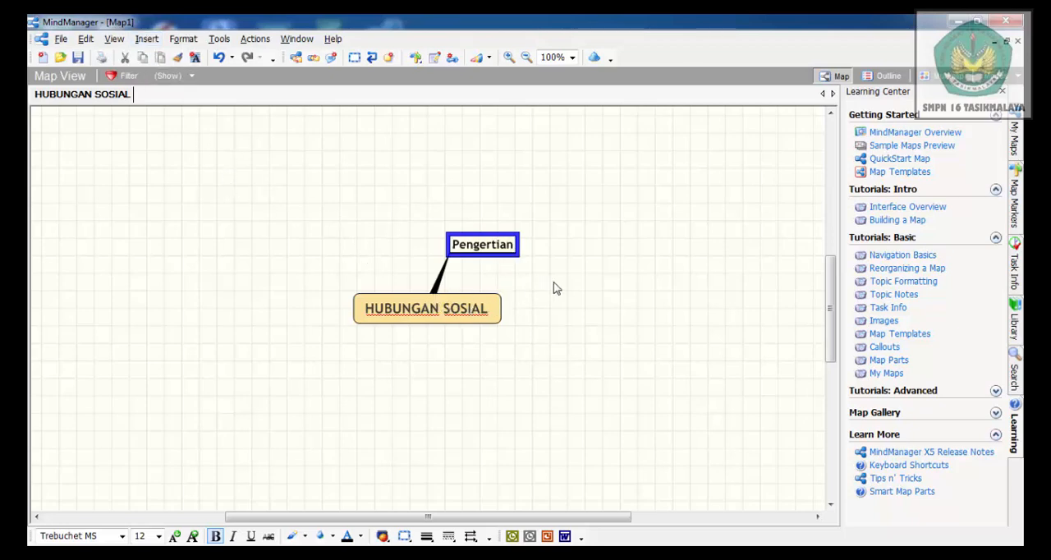
{"action": "key", "text": "Return"}
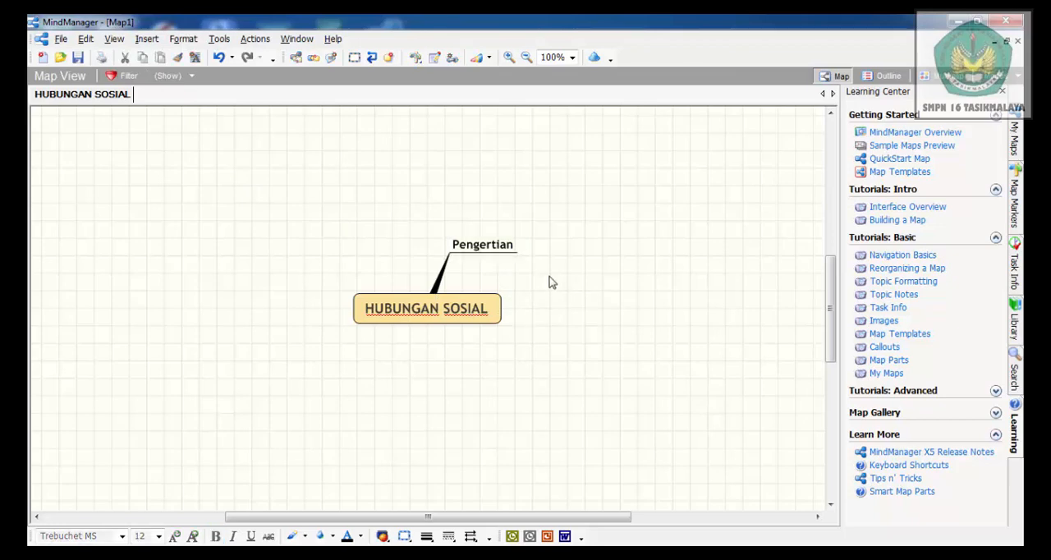
Add a second main topic named "Faktor Pendorong" to the central topic
{"action": "key", "text": "Return"}
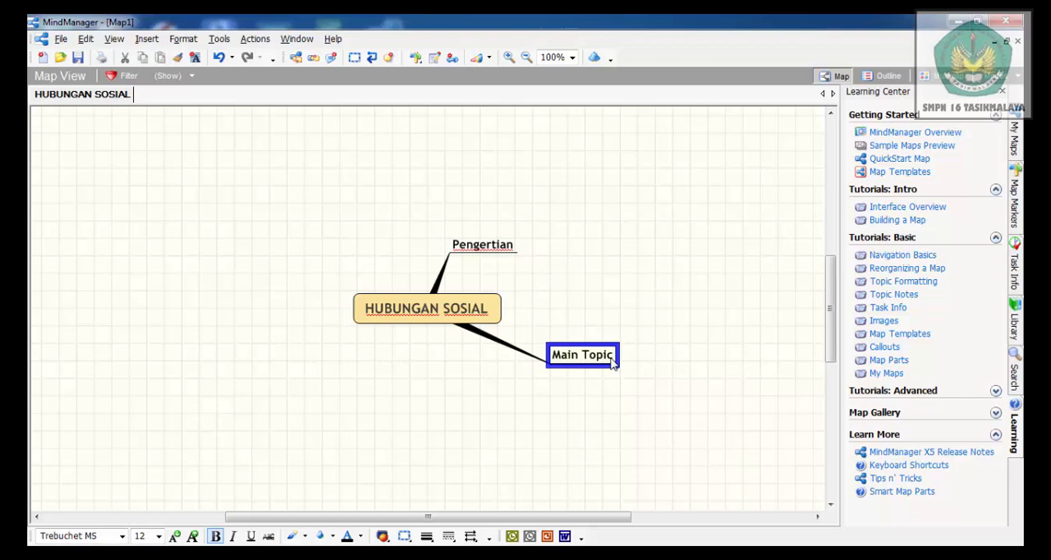
{"action": "key", "text": "BackSpace"}
{"action": "key", "text": "BackSpace"}
{"action": "key", "text": "BackSpace"}
{"action": "key", "text": "BackSpace"}
{"action": "key", "text": "BackSpace"}
{"action": "key", "text": "BackSpace"}
{"action": "key", "text": "BackSpace"}
{"action": "key", "text": "BackSpace"}
{"action": "key", "text": "BackSpace"}
{"action": "key", "text": "BackSpace"}
{"action": "type", "text": "Fakto"}
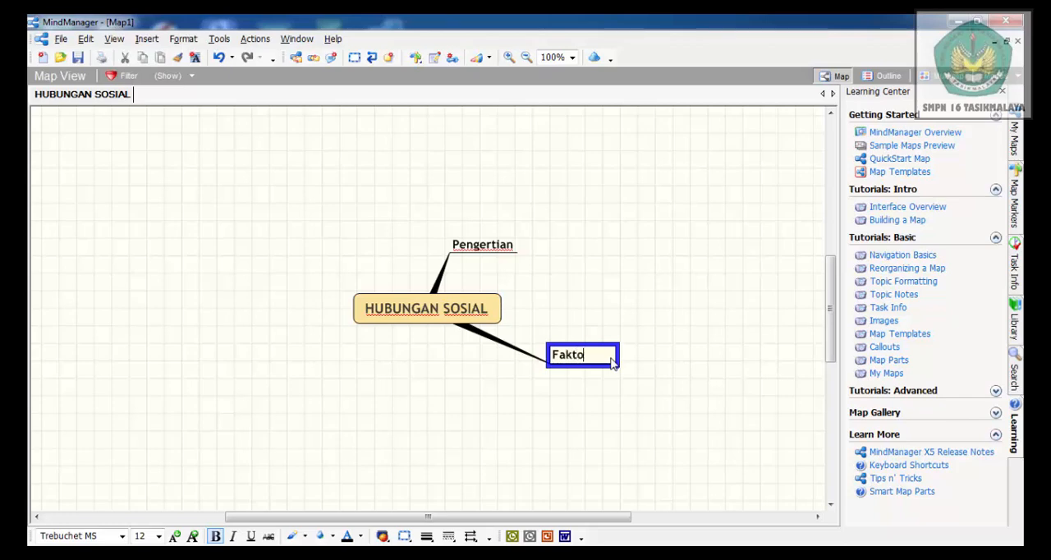
{"action": "type", "text": "r Pendorong"}
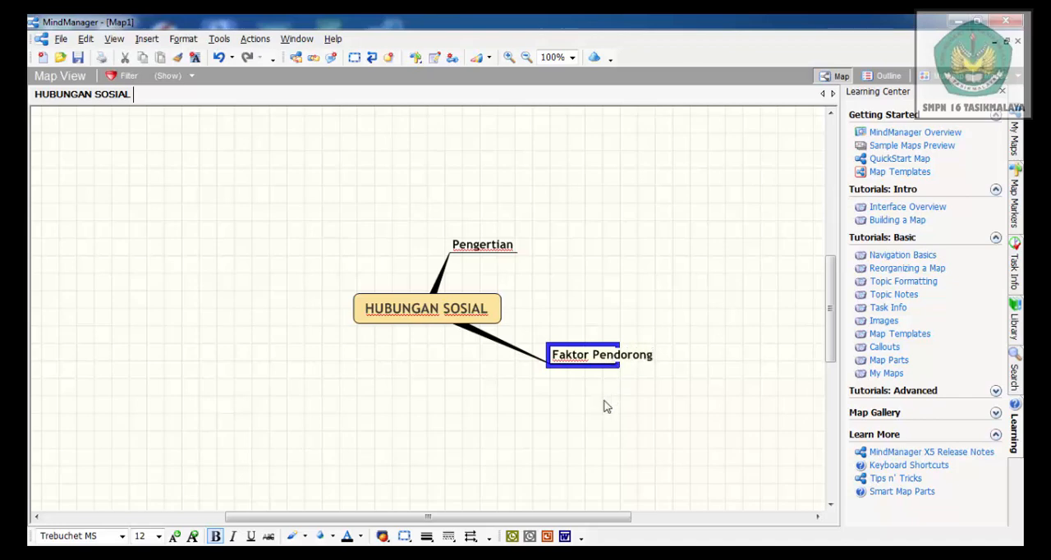
{"action": "left_click", "coordinate": [551, 399]}
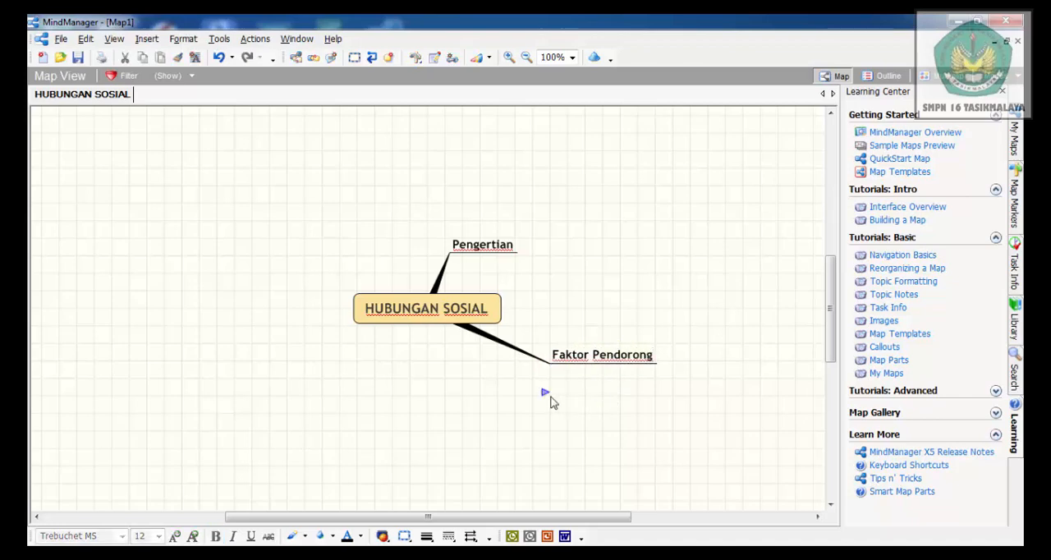
Add a third main topic named "Jenis-jenis" below Faktor Pendorong
{"action": "left_click", "coordinate": [551, 400]}
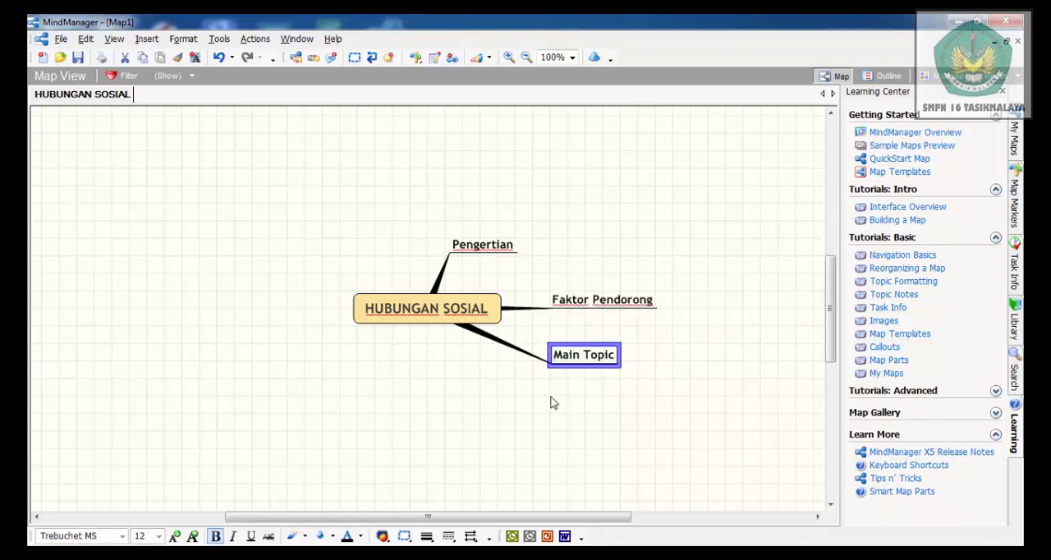
{"action": "left_click", "coordinate": [614, 355]}
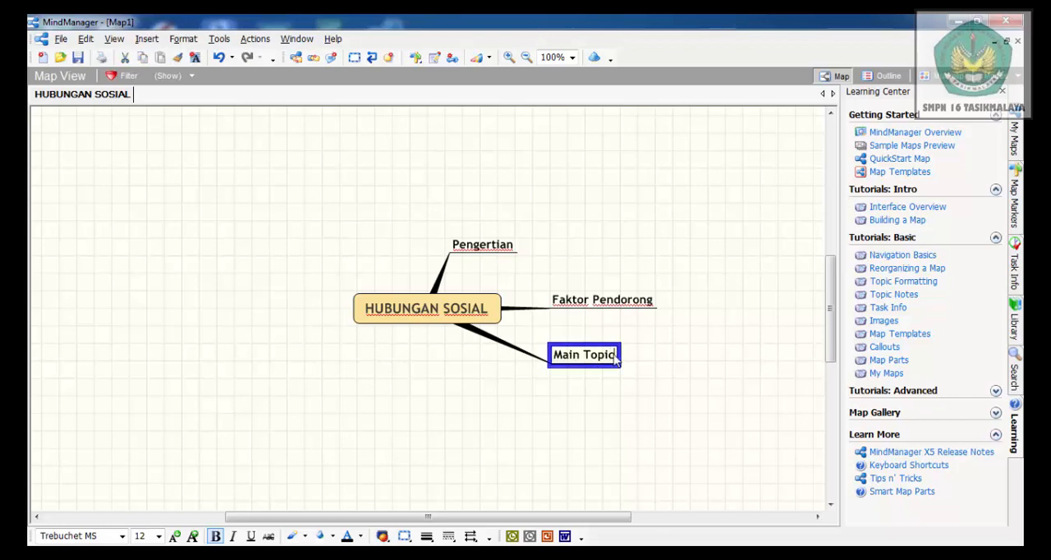
{"action": "key", "text": "BackSpace"}
{"action": "key", "text": "BackSpace"}
{"action": "key", "text": "BackSpace"}
{"action": "key", "text": "BackSpace"}
{"action": "key", "text": "BackSpace"}
{"action": "key", "text": "BackSpace"}
{"action": "key", "text": "BackSpace"}
{"action": "key", "text": "BackSpace"}
{"action": "key", "text": "BackSpace"}
{"action": "key", "text": "BackSpace"}
{"action": "type", "text": "Jenis-jenis"}
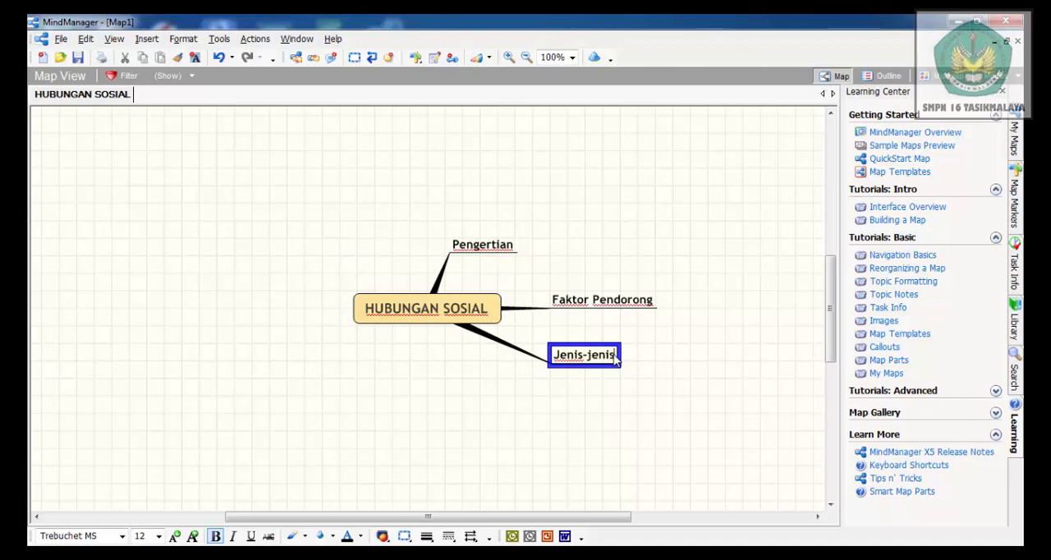
{"action": "left_click", "coordinate": [580, 408]}
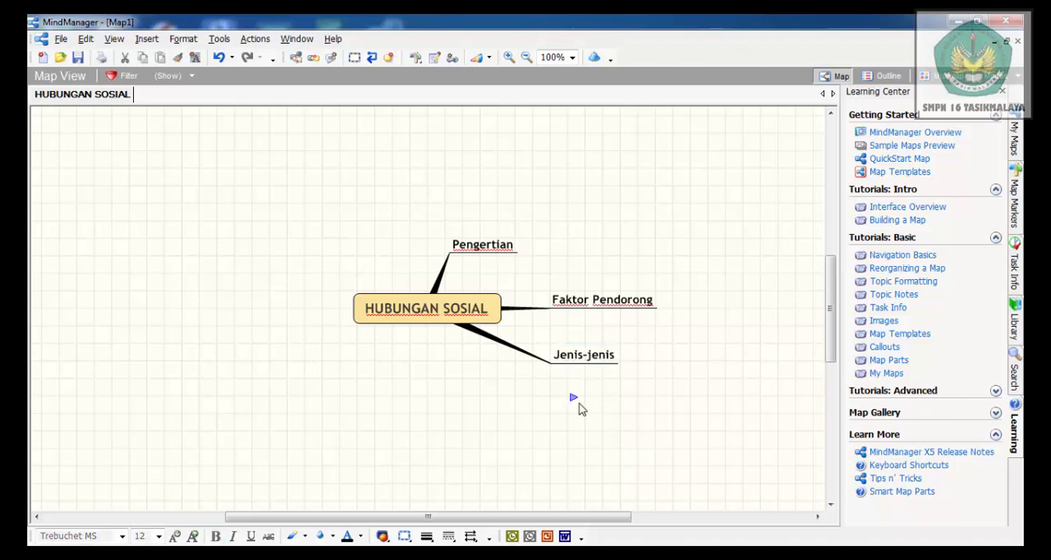
Add a fourth main topic named "Bentuk-bentuk" below Jenis-jenis
{"action": "left_click", "coordinate": [575, 407]}
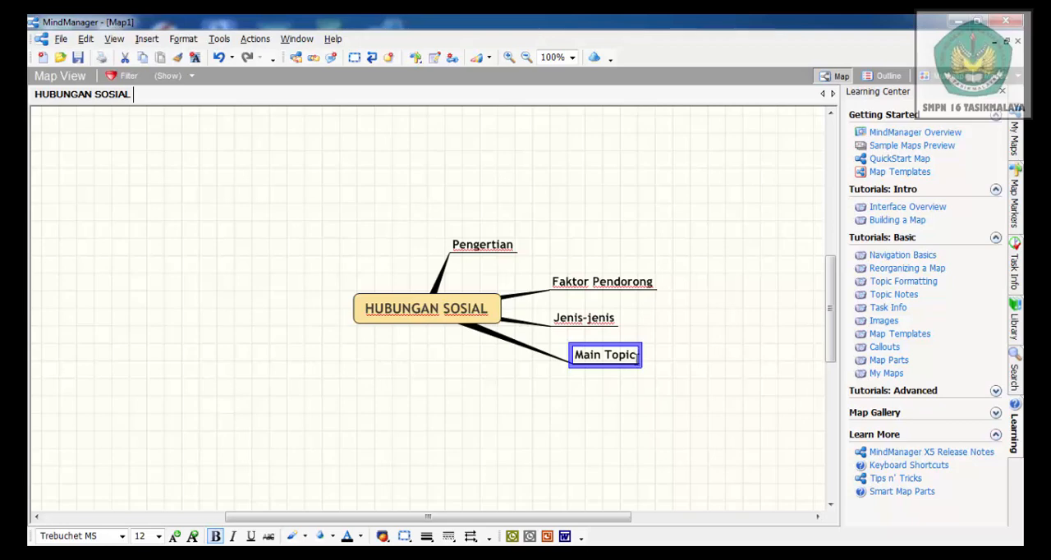
{"action": "left_click", "coordinate": [637, 359]}
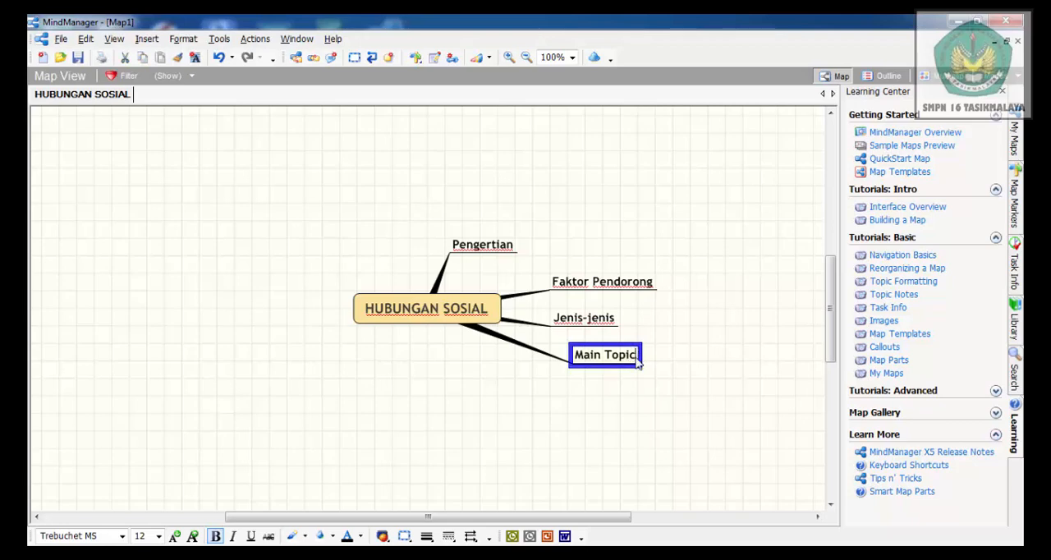
{"action": "key", "text": "BackSpace"}
{"action": "key", "text": "BackSpace"}
{"action": "key", "text": "BackSpace"}
{"action": "key", "text": "BackSpace"}
{"action": "key", "text": "BackSpace"}
{"action": "key", "text": "BackSpace"}
{"action": "key", "text": "BackSpace"}
{"action": "key", "text": "BackSpace"}
{"action": "key", "text": "BackSpace"}
{"action": "key", "text": "BackSpace"}
{"action": "type", "text": "Bentuk-ben"}
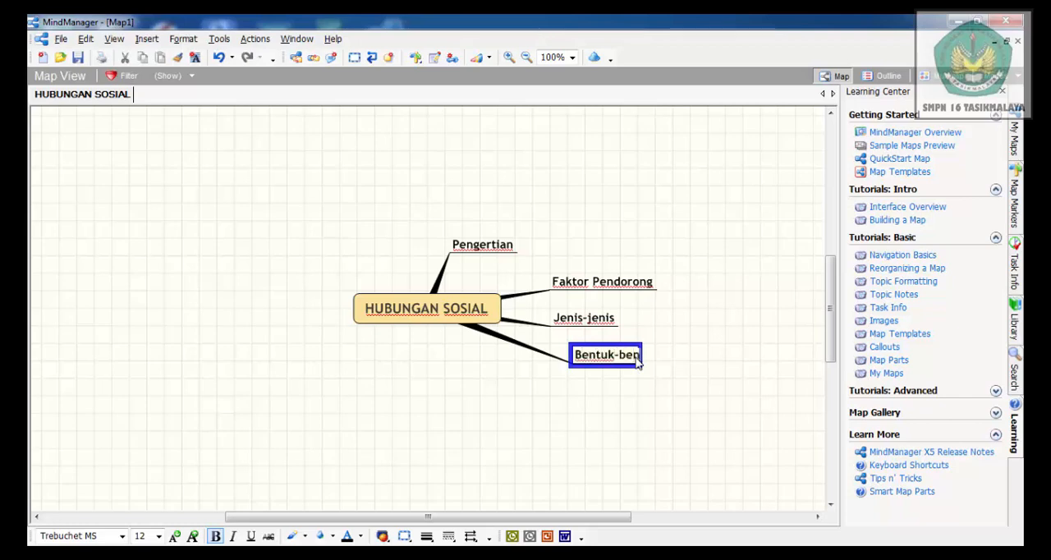
{"action": "type", "text": "tuk"}
{"action": "left_click", "coordinate": [573, 419]}
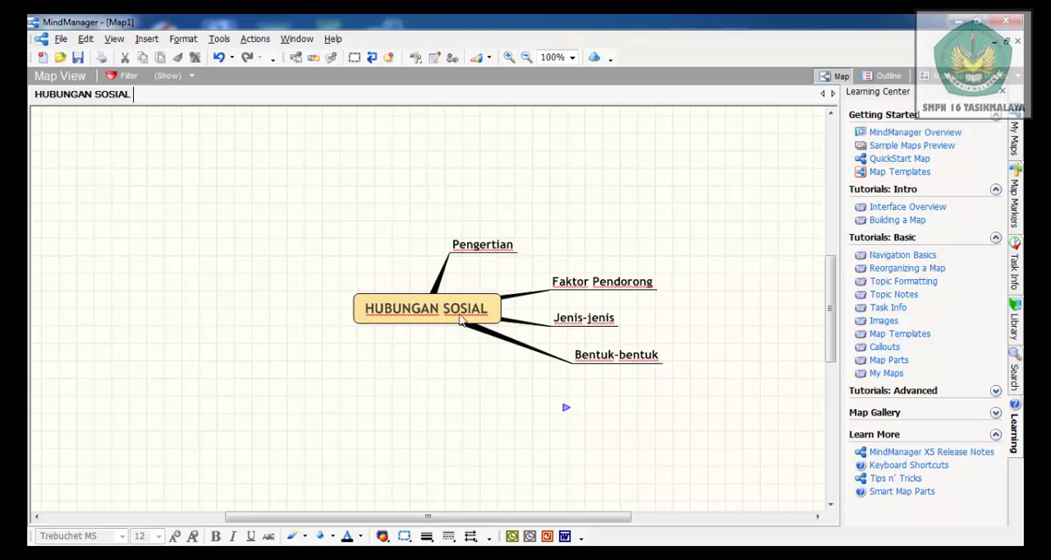
Insert a subtopic named "Faktor Internal" under the Faktor Pendorong topic
{"action": "left_click", "coordinate": [615, 288]}
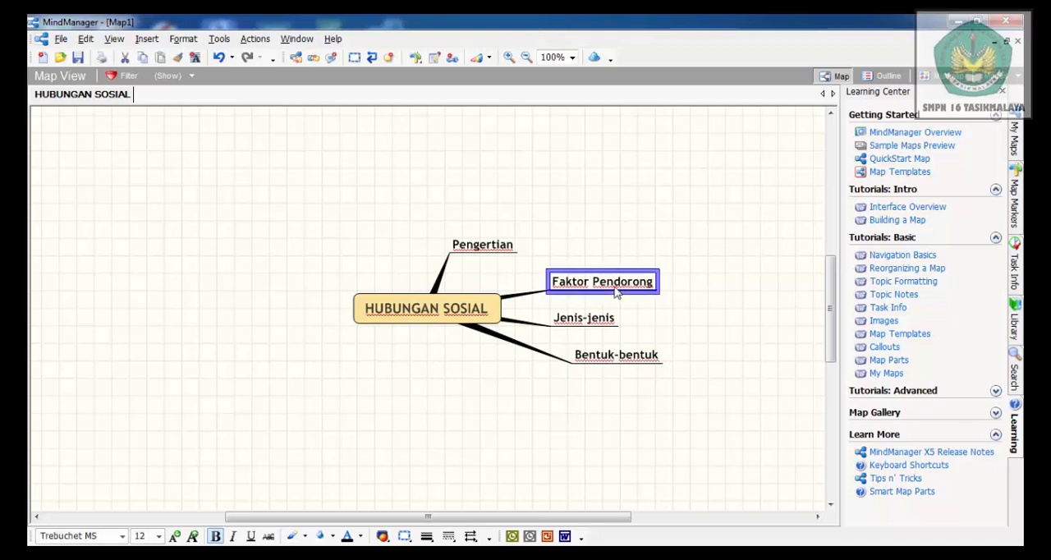
{"action": "left_click", "coordinate": [147, 40]}
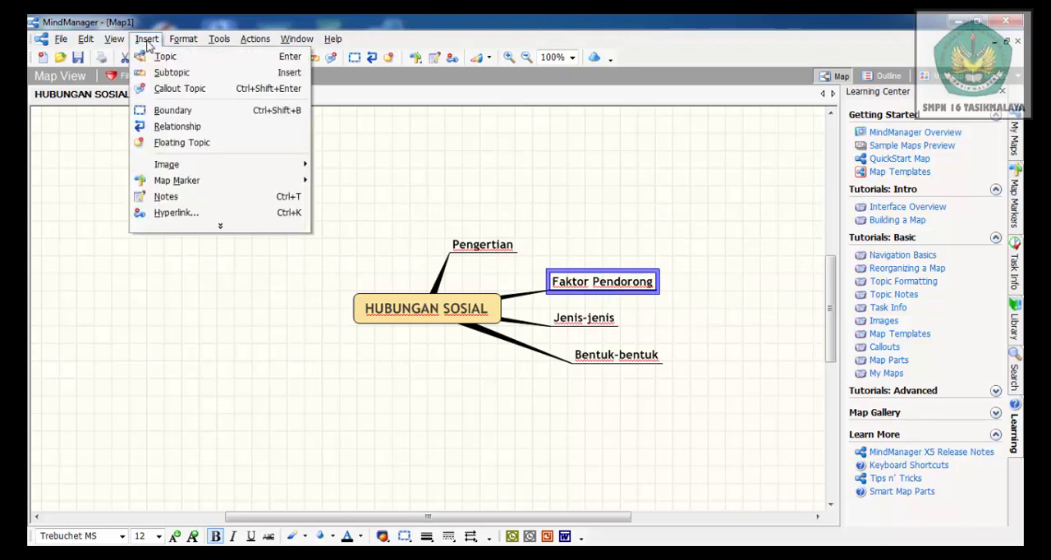
{"action": "left_click", "coordinate": [191, 77]}
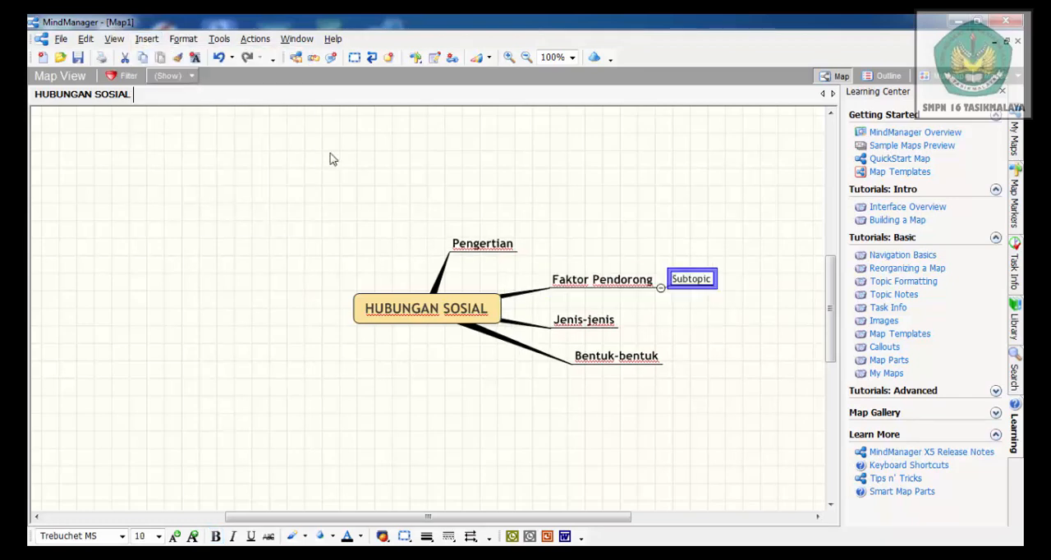
{"action": "left_click", "coordinate": [712, 282]}
{"action": "key", "text": "BackSpace"}
{"action": "key", "text": "BackSpace"}
{"action": "key", "text": "BackSpace"}
{"action": "key", "text": "BackSpace"}
{"action": "key", "text": "BackSpace"}
{"action": "key", "text": "BackSpace"}
{"action": "key", "text": "BackSpace"}
{"action": "key", "text": "BackSpace"}
{"action": "type", "text": "Faktor Internal"}
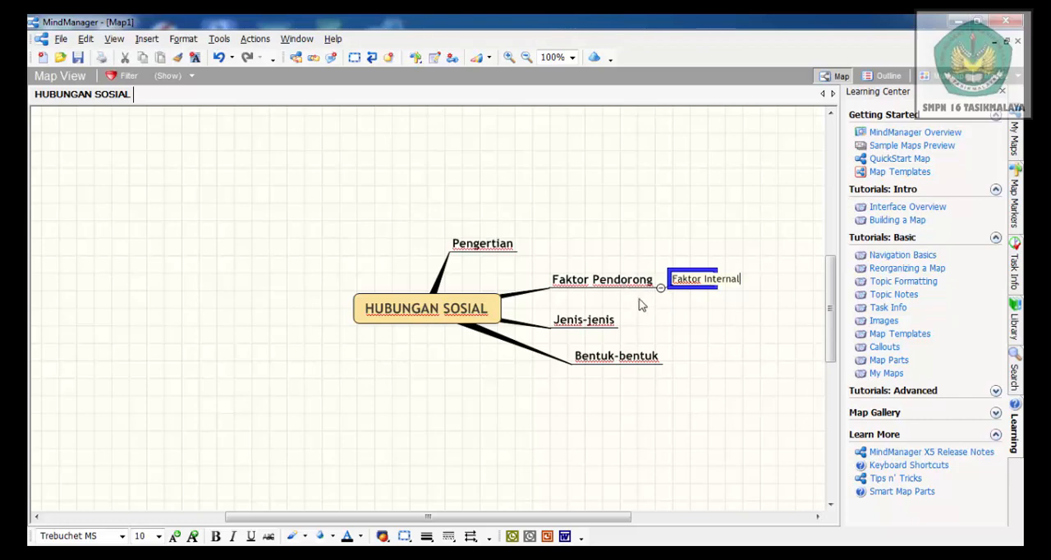
{"action": "left_click", "coordinate": [719, 344]}
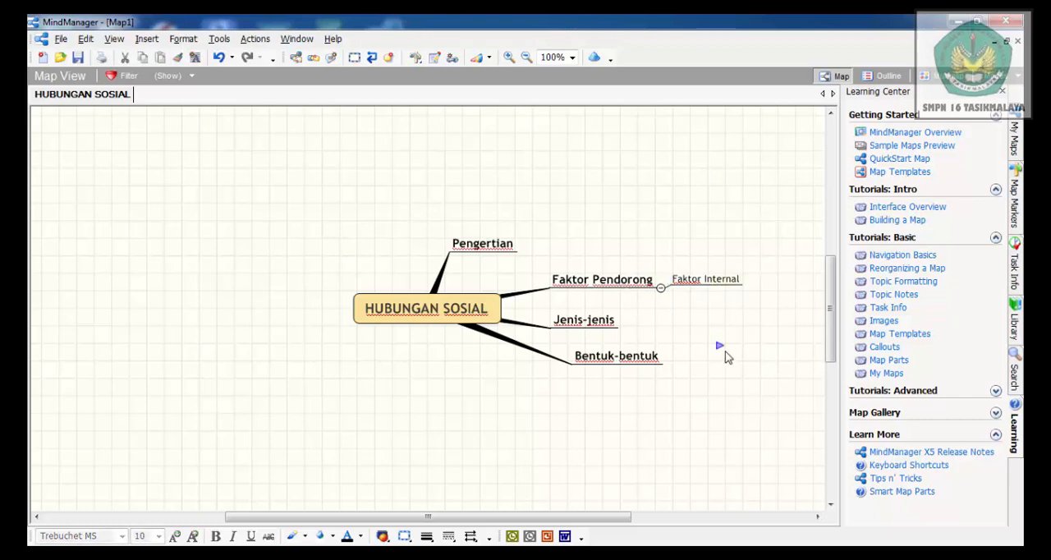
Insert a second subtopic named "Faktor Eksternal" under the Faktor Pendorong topic
{"action": "left_click", "coordinate": [614, 283]}
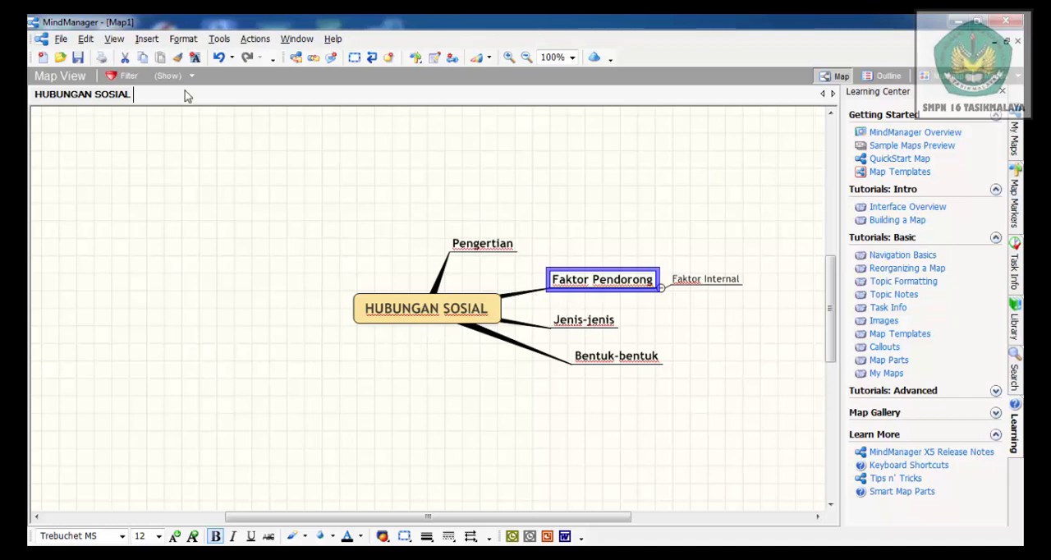
{"action": "left_click", "coordinate": [146, 38]}
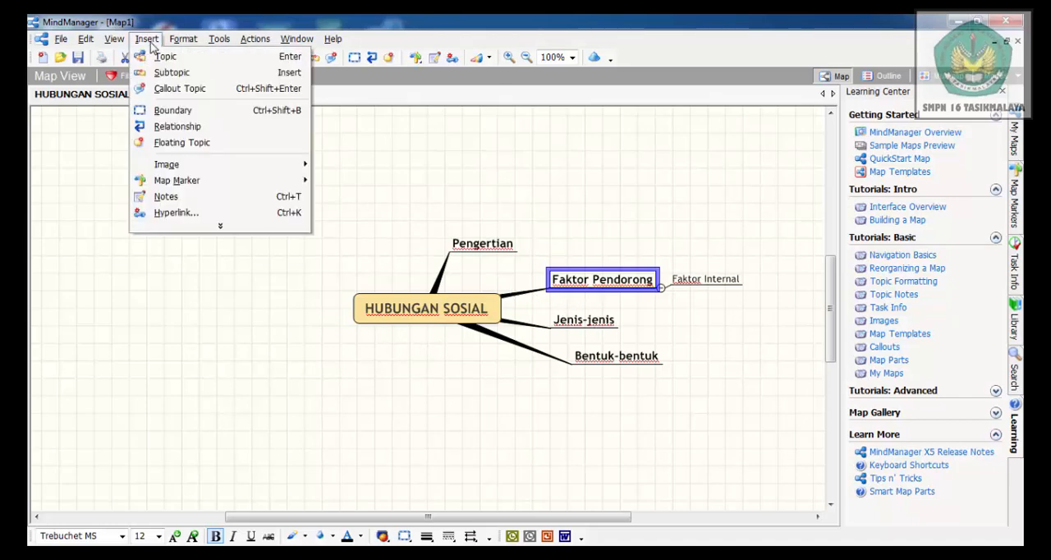
{"action": "left_click", "coordinate": [186, 75]}
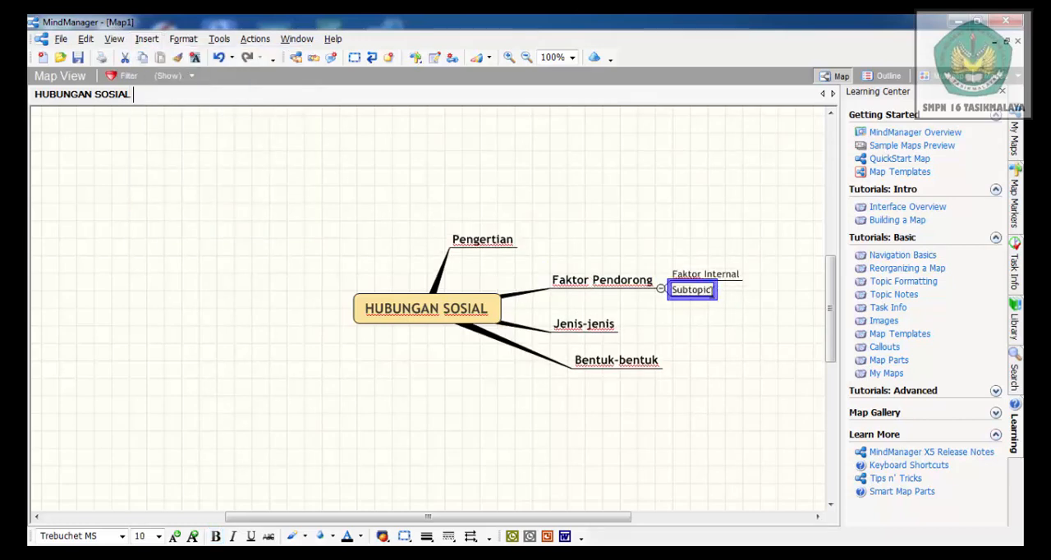
{"action": "key", "text": "BackSpace"}
{"action": "key", "text": "BackSpace"}
{"action": "key", "text": "BackSpace"}
{"action": "key", "text": "BackSpace"}
{"action": "key", "text": "BackSpace"}
{"action": "key", "text": "BackSpace"}
{"action": "key", "text": "BackSpace"}
{"action": "key", "text": "BackSpace"}
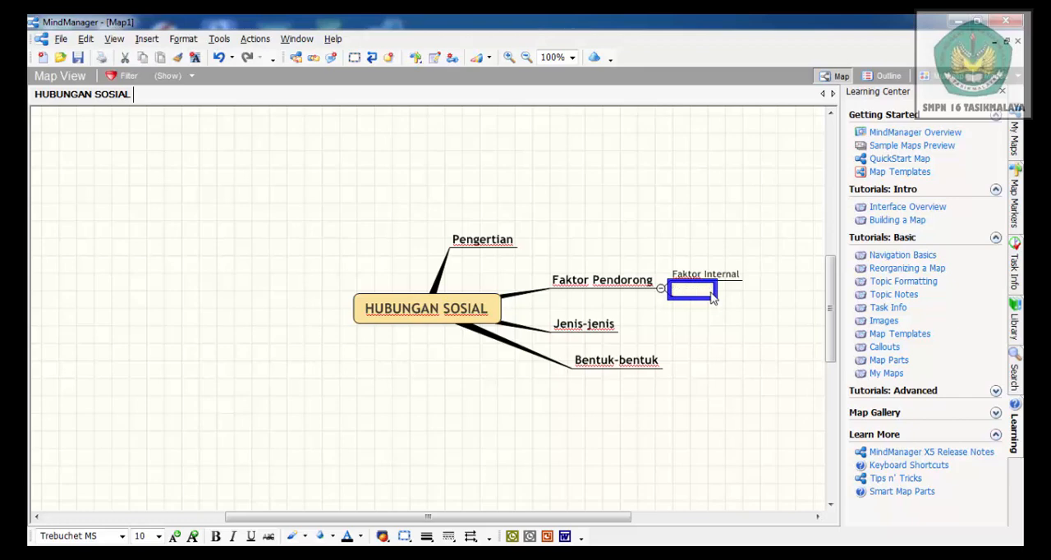
{"action": "type", "text": "Faktor Eksternal"}
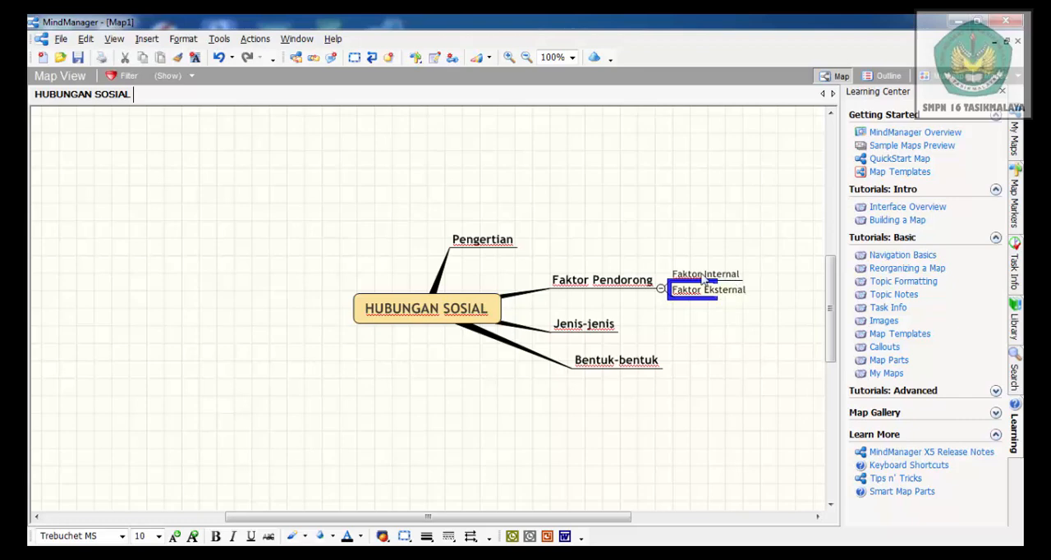
Insert a subtopic named "Meneruskan keturunan" under the Faktor Internal topic
{"action": "left_click", "coordinate": [728, 277]}
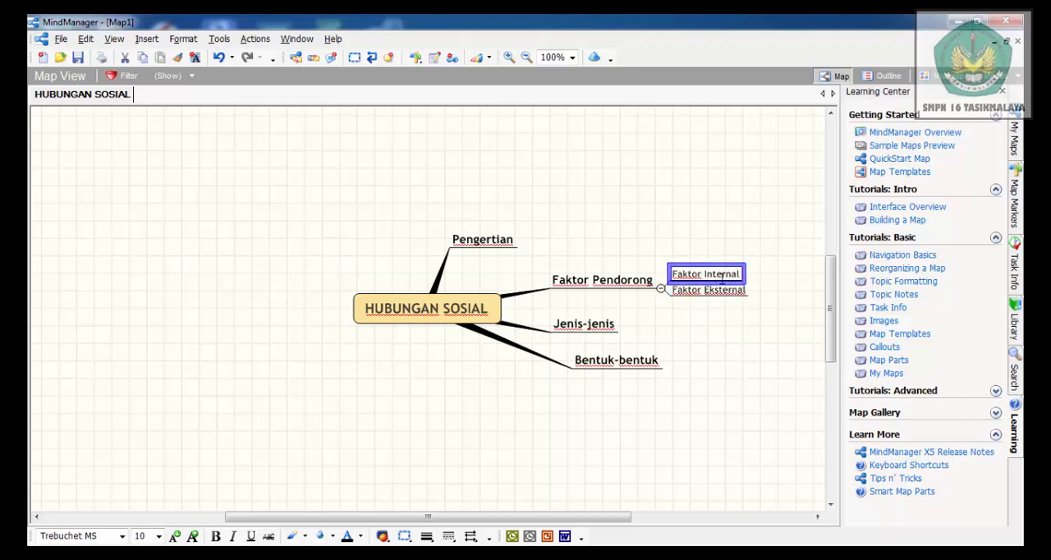
{"action": "left_click", "coordinate": [146, 39]}
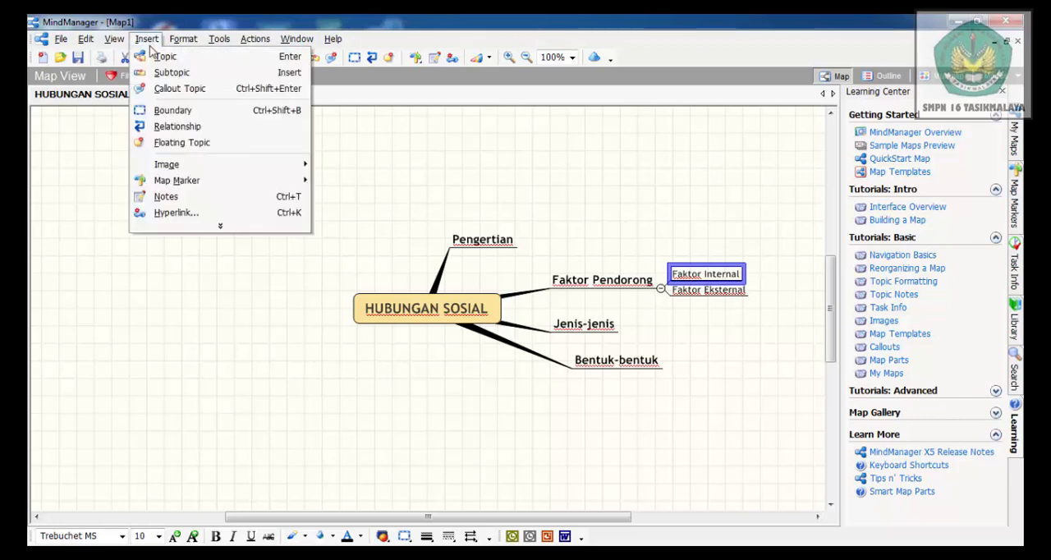
{"action": "left_click", "coordinate": [184, 74]}
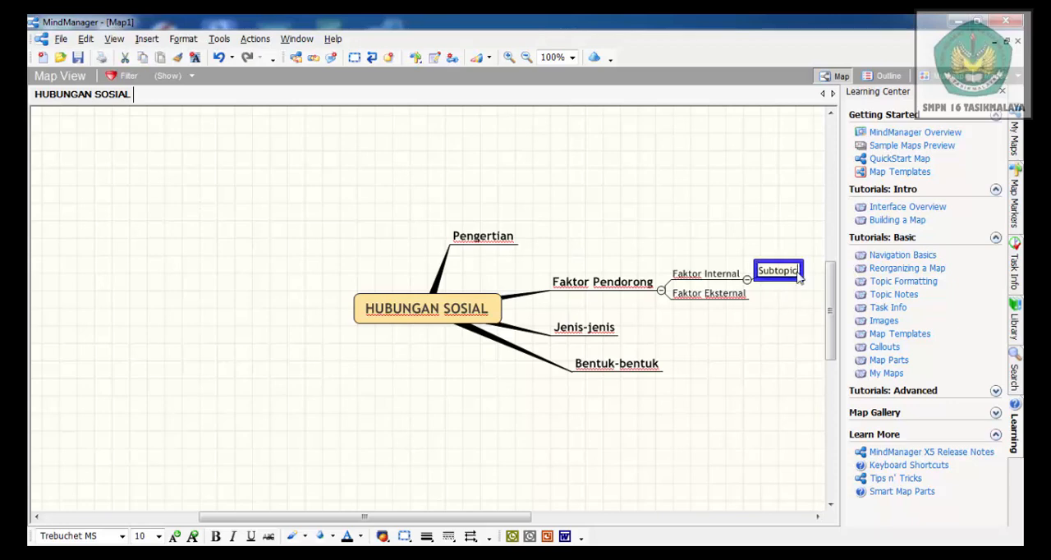
{"action": "key", "text": "BackSpace"}
{"action": "key", "text": "BackSpace"}
{"action": "key", "text": "BackSpace"}
{"action": "key", "text": "BackSpace"}
{"action": "key", "text": "BackSpace"}
{"action": "key", "text": "BackSpace"}
{"action": "key", "text": "BackSpace"}
{"action": "key", "text": "BackSpace"}
{"action": "type", "text": "Meneruskan "}
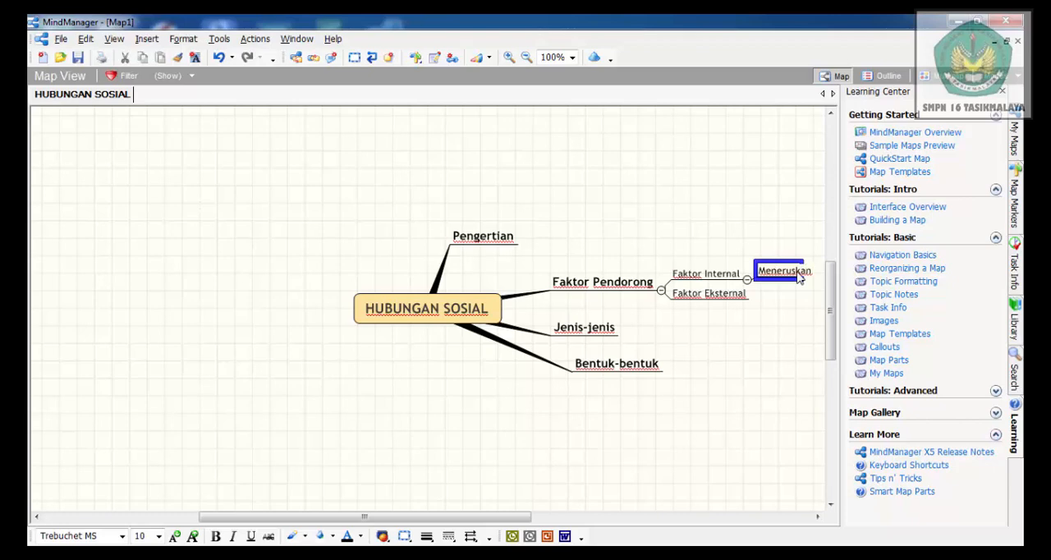
{"action": "type", "text": "ketu"}
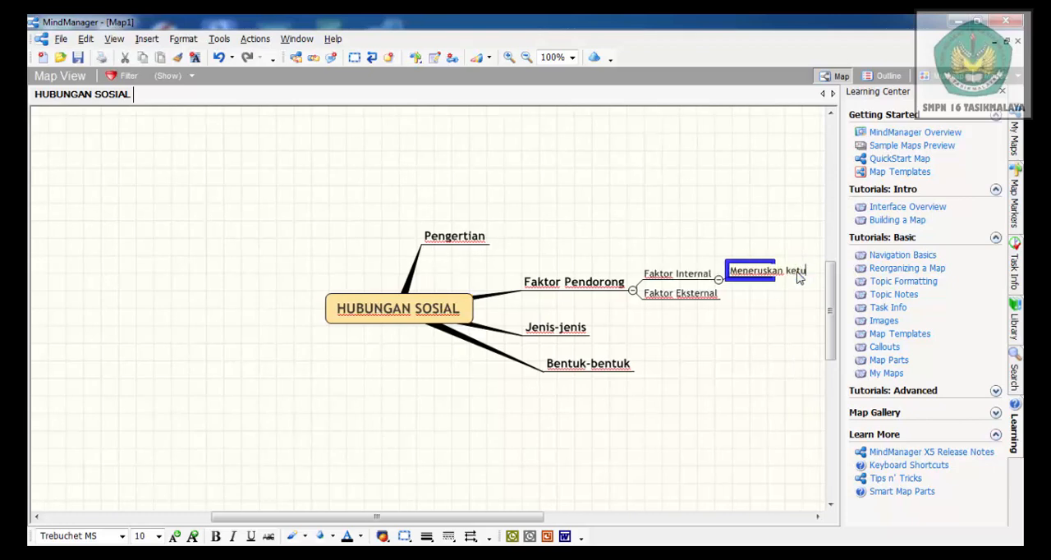
{"action": "type", "text": "runan"}
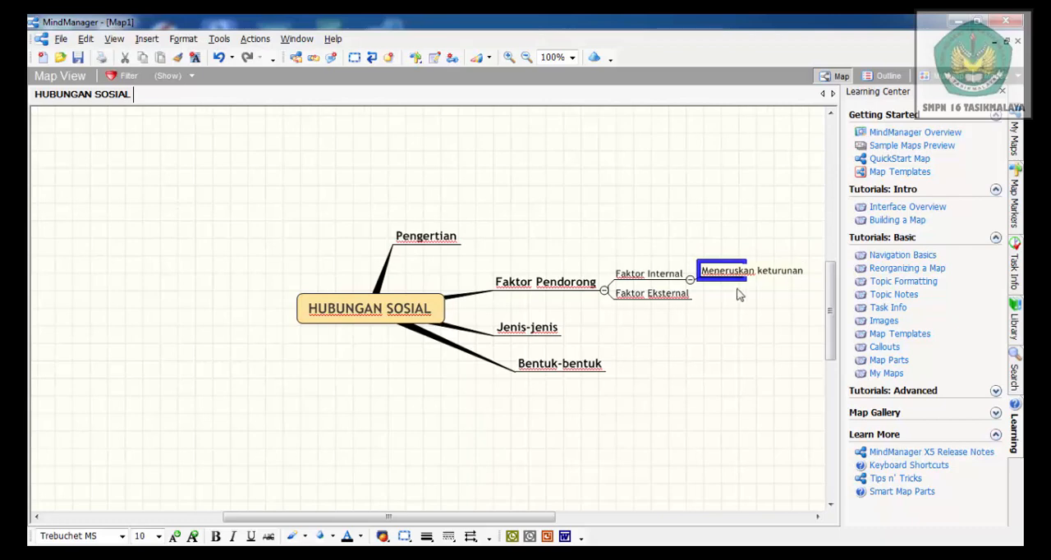
Add a second subtopic named "memenuhi kebutuhan hidup" to Faktor Internal
{"action": "left_click", "coordinate": [655, 277]}
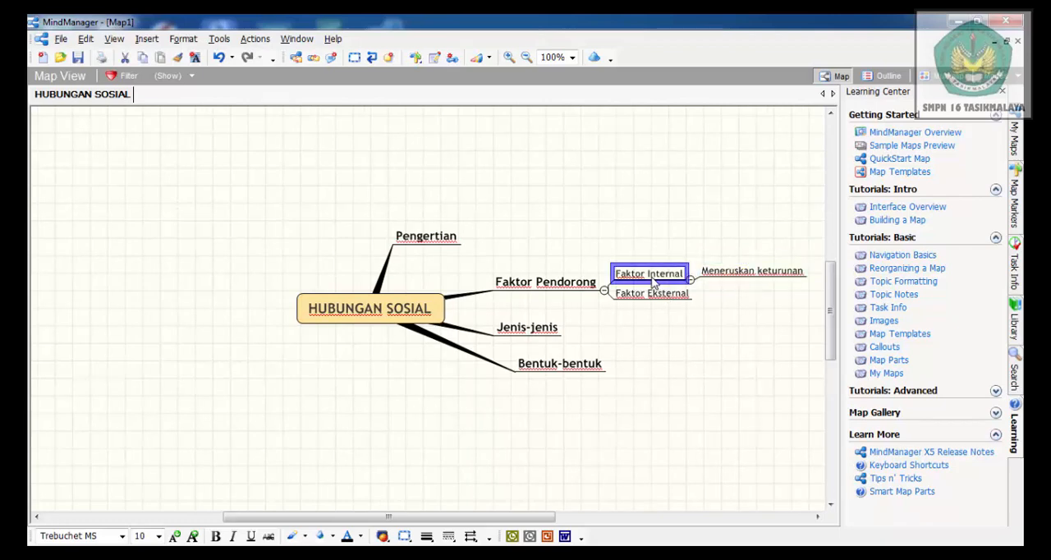
{"action": "left_click", "coordinate": [149, 40]}
{"action": "left_click", "coordinate": [200, 75]}
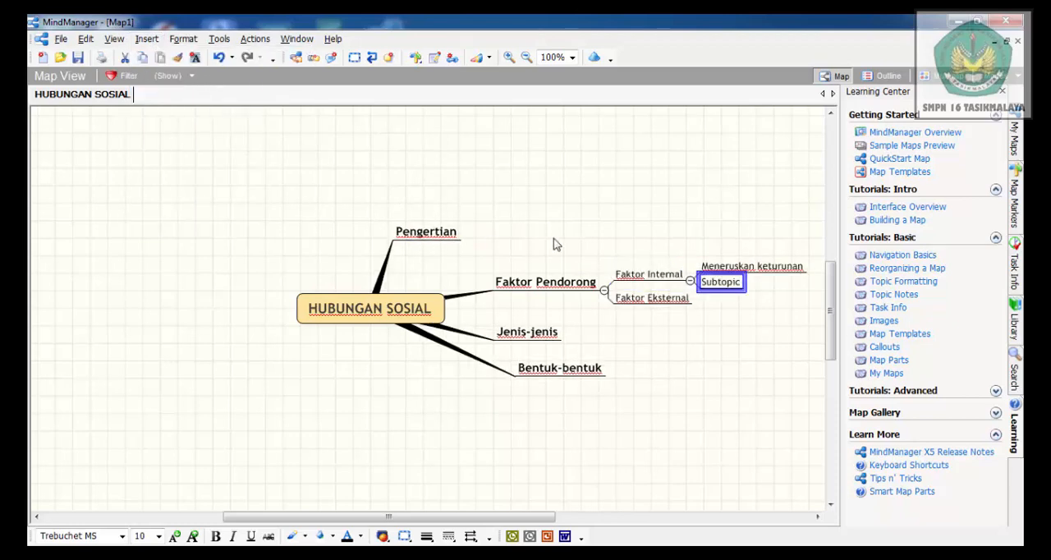
{"action": "left_click", "coordinate": [741, 284]}
{"action": "key", "text": "BackSpace"}
{"action": "key", "text": "BackSpace"}
{"action": "key", "text": "BackSpace"}
{"action": "key", "text": "BackSpace"}
{"action": "key", "text": "BackSpace"}
{"action": "key", "text": "BackSpace"}
{"action": "key", "text": "BackSpace"}
{"action": "key", "text": "BackSpace"}
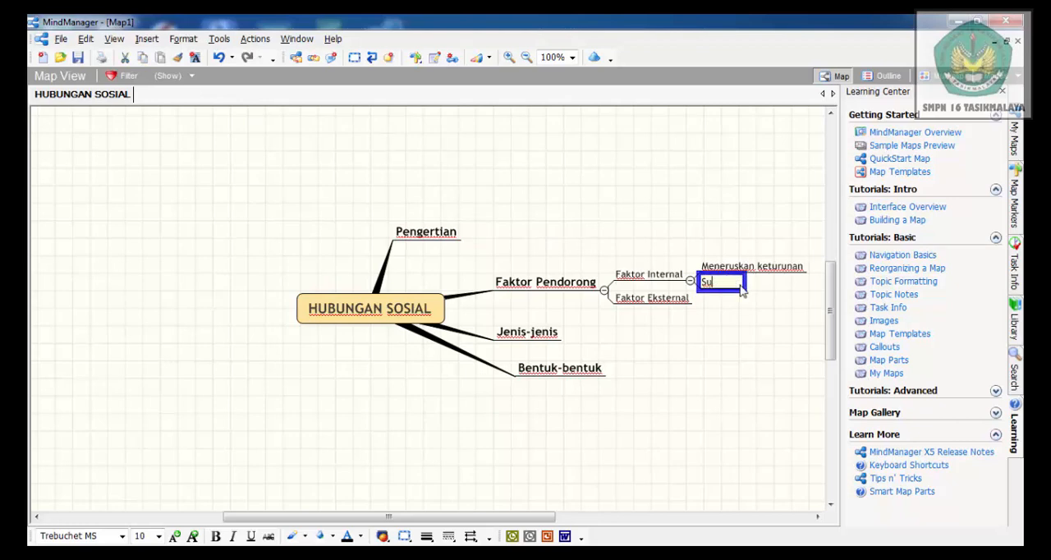
{"action": "type", "text": "memenuhi kebutuha"}
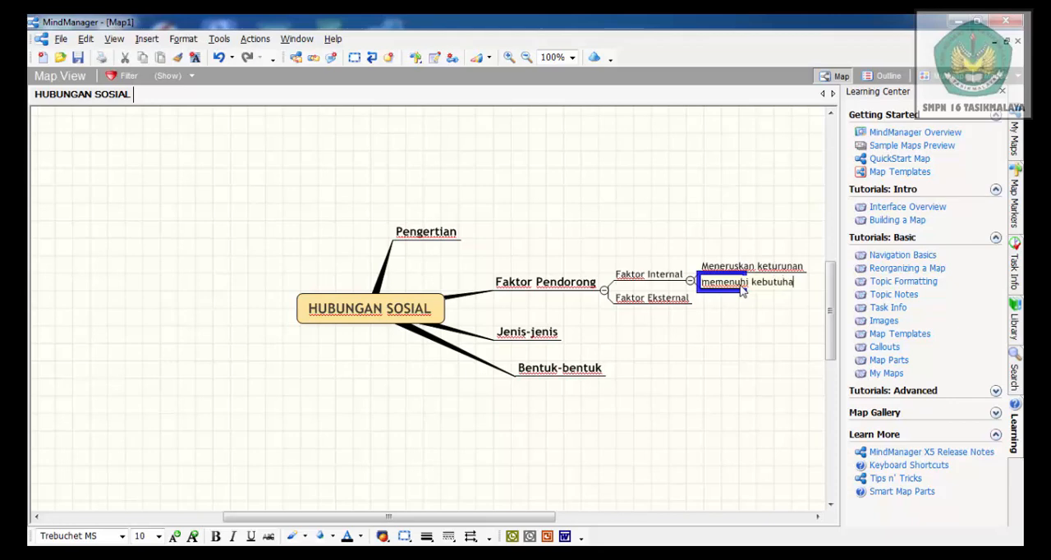
{"action": "type", "text": "n hidup"}
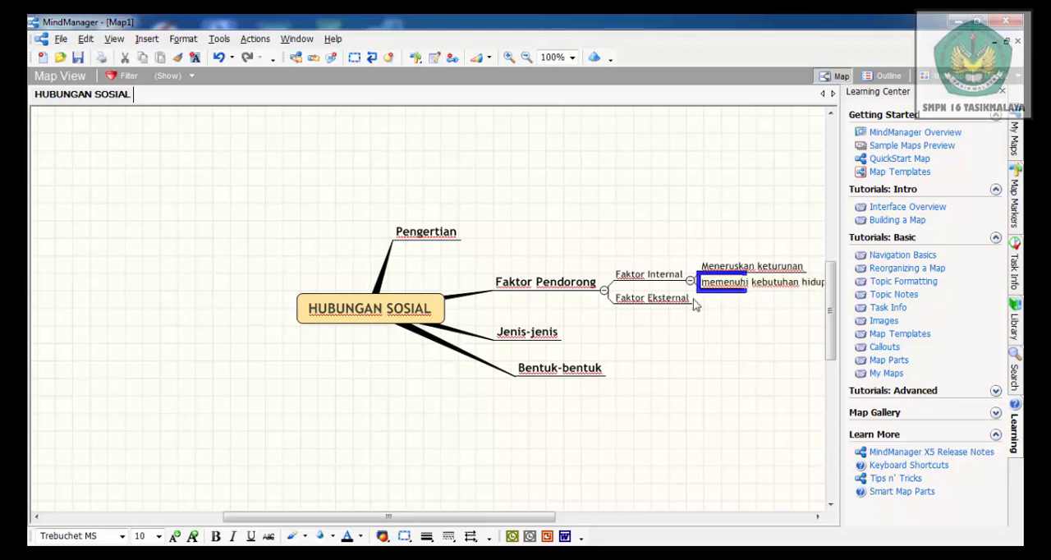
Add a third subtopic named "Mempertahankan Hidup" to Faktor Internal
{"action": "left_click", "coordinate": [657, 280]}
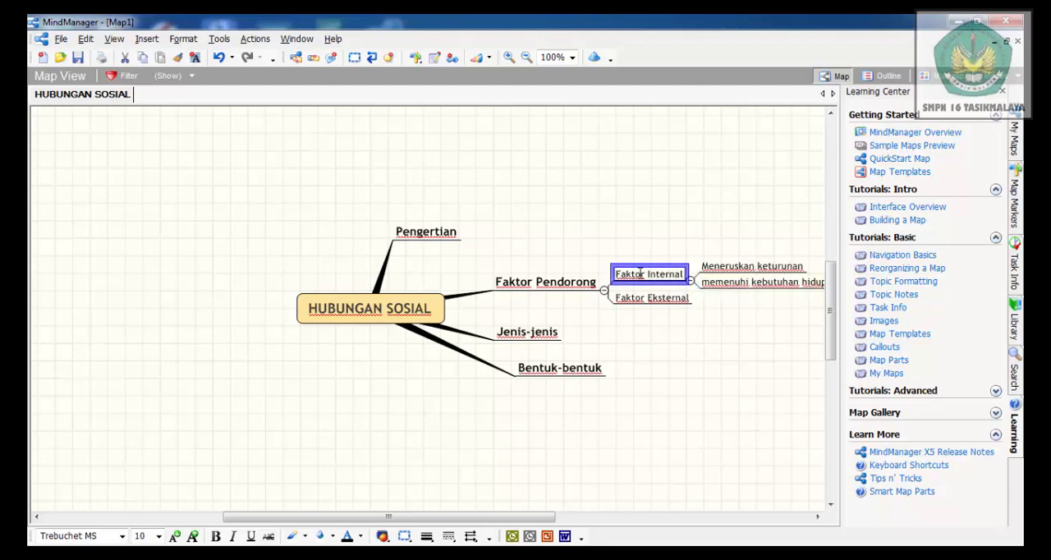
{"action": "left_click", "coordinate": [147, 41]}
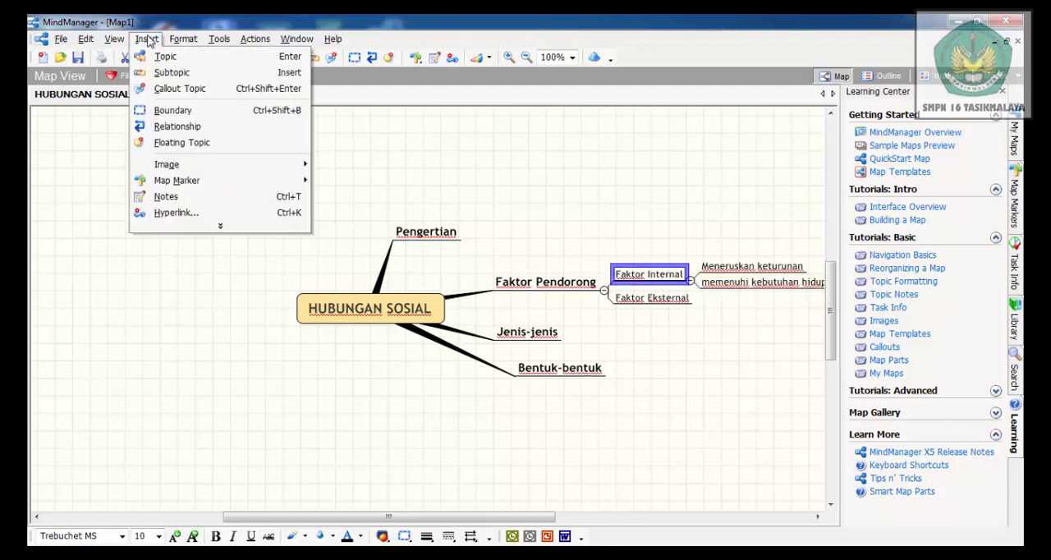
{"action": "left_click", "coordinate": [179, 73]}
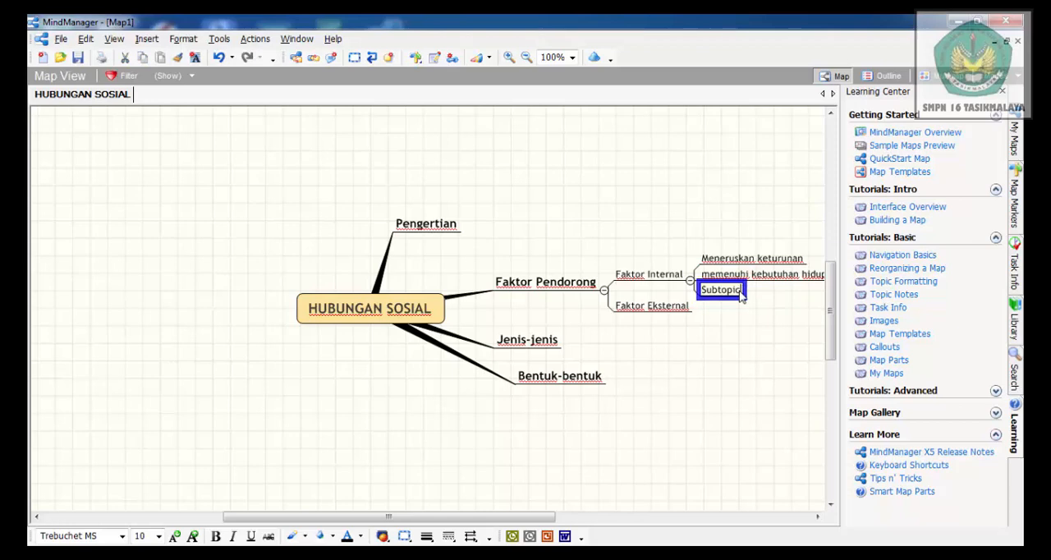
{"action": "key", "text": "BackSpace"}
{"action": "key", "text": "BackSpace"}
{"action": "key", "text": "BackSpace"}
{"action": "key", "text": "BackSpace"}
{"action": "key", "text": "BackSpace"}
{"action": "key", "text": "BackSpace"}
{"action": "key", "text": "BackSpace"}
{"action": "key", "text": "BackSpace"}
{"action": "type", "text": "Mempertahankan Hi"}
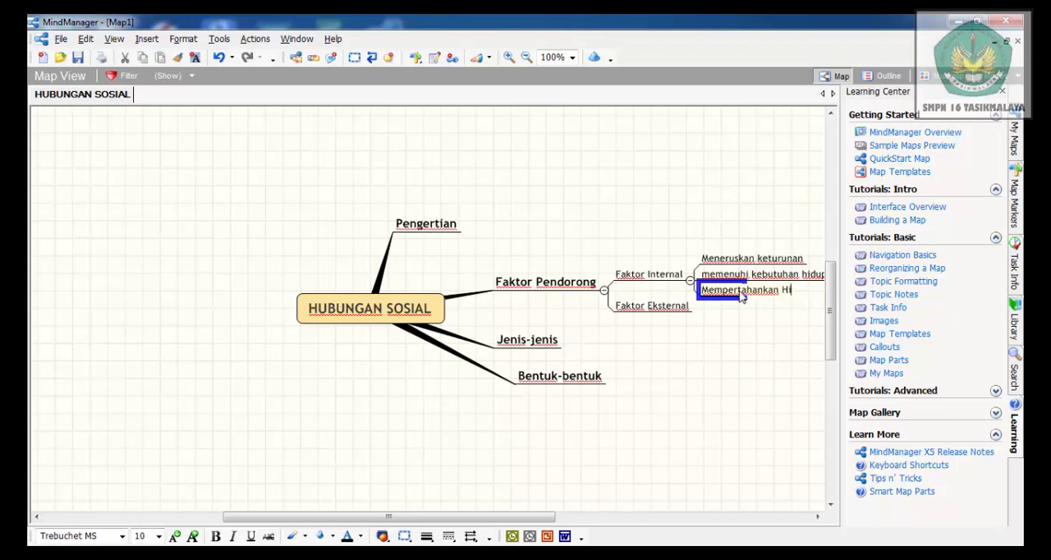
{"action": "type", "text": "dup"}
Add a fourth subtopic named "Melakukan Komunikasi" to Faktor Internal
{"action": "left_click", "coordinate": [647, 279]}
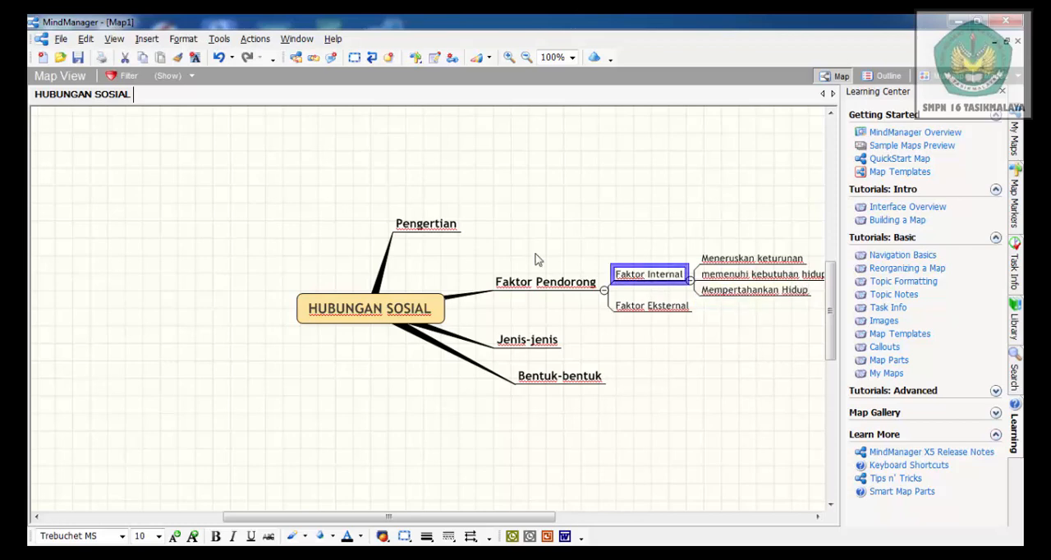
{"action": "left_click", "coordinate": [146, 38]}
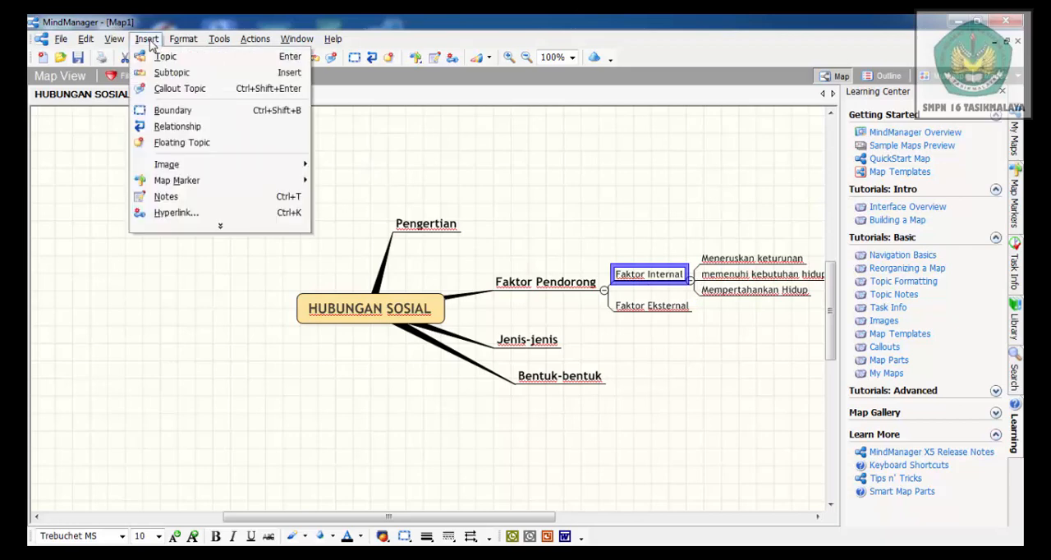
{"action": "left_click", "coordinate": [171, 72]}
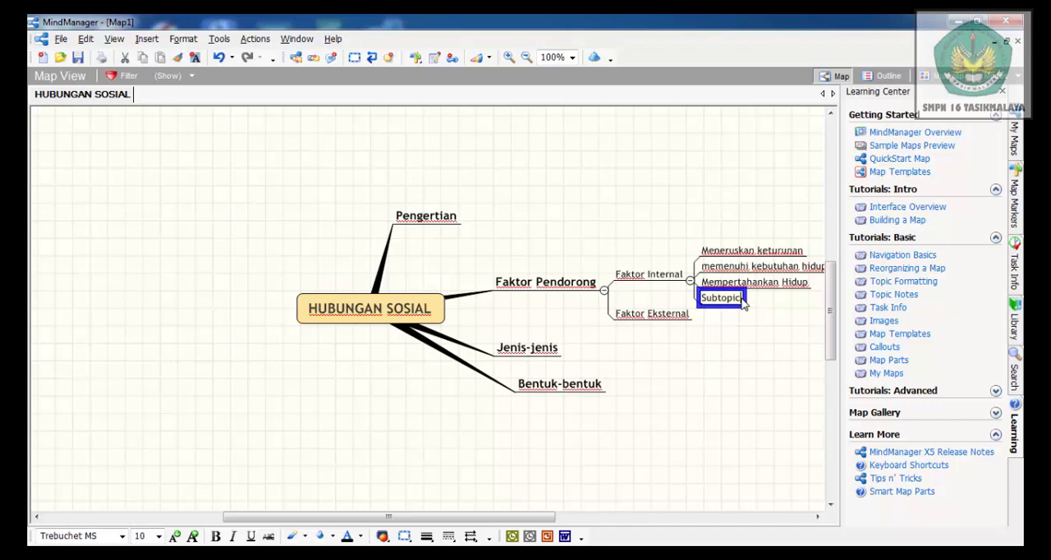
{"action": "key", "text": "F2"}
{"action": "key", "text": "BackSpace"}
{"action": "key", "text": "BackSpace"}
{"action": "key", "text": "BackSpace"}
{"action": "key", "text": "BackSpace"}
{"action": "key", "text": "BackSpace"}
{"action": "key", "text": "BackSpace"}
{"action": "key", "text": "BackSpace"}
{"action": "key", "text": "BackSpace"}
{"action": "type", "text": "Melakukan Komunikas"}
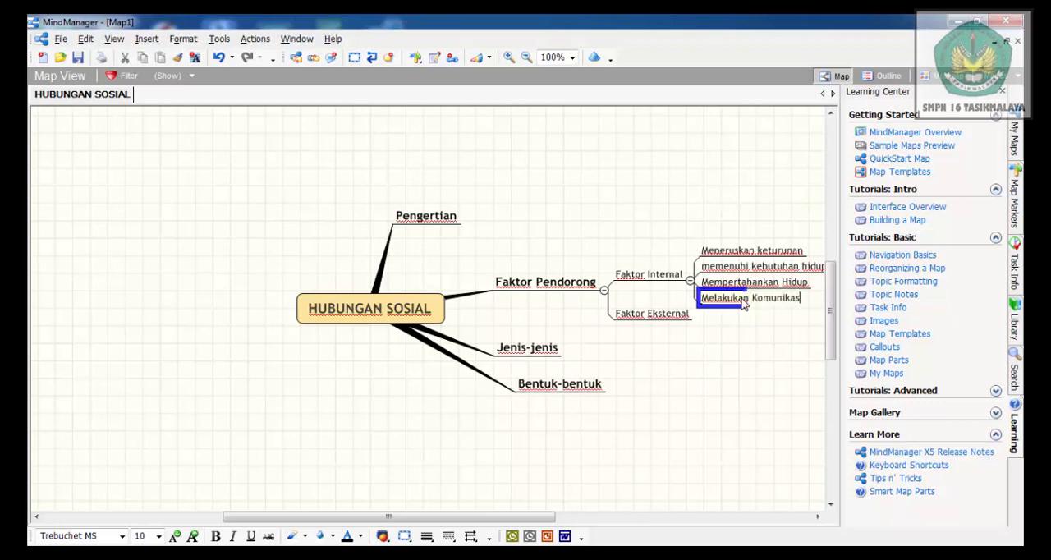
{"action": "type", "text": "i"}
{"action": "left_click", "coordinate": [637, 240]}
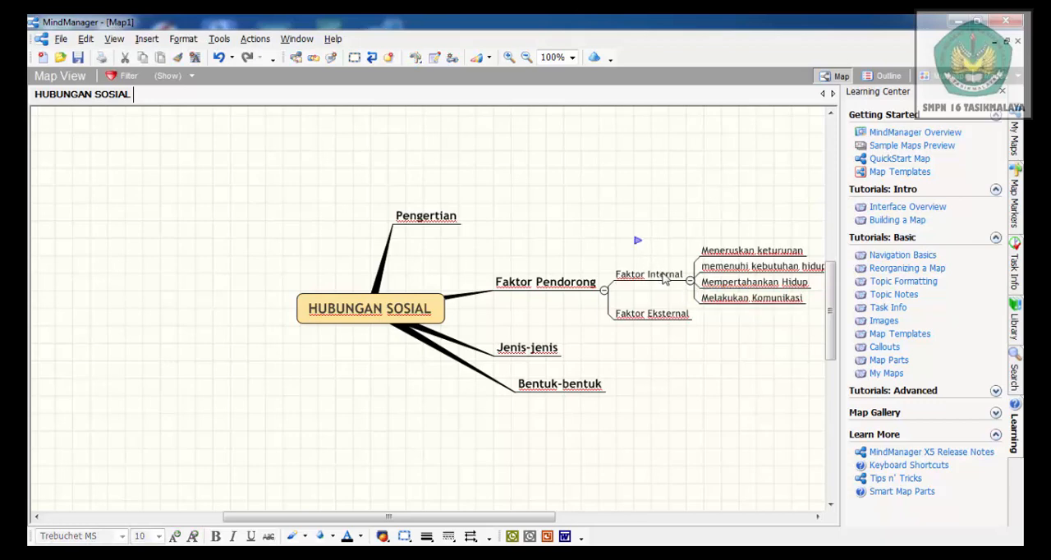
Insert a subtopic named "Simpati" under the Faktor Eksternal topic
{"action": "left_click", "coordinate": [653, 320]}
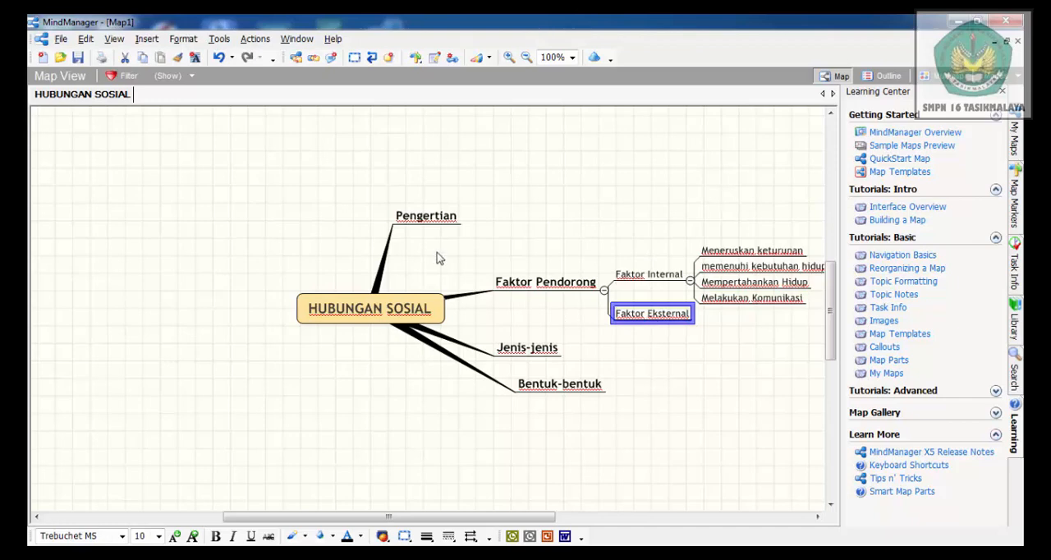
{"action": "left_click", "coordinate": [147, 39]}
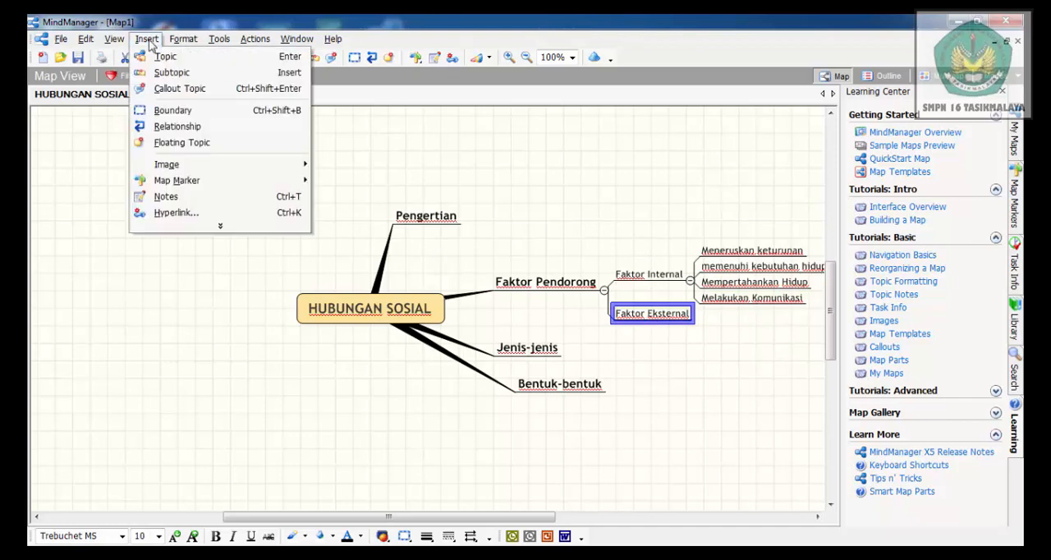
{"action": "left_click", "coordinate": [170, 72]}
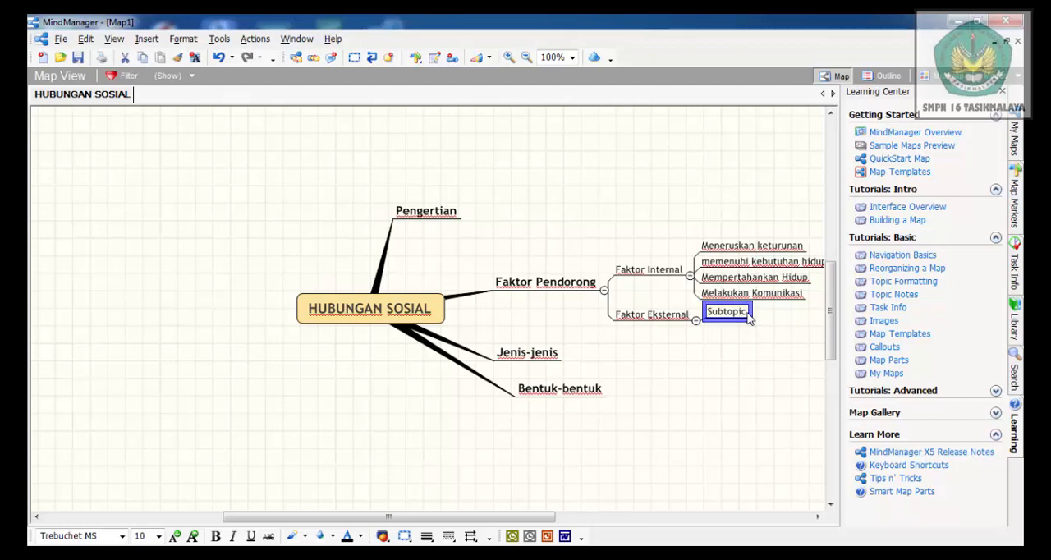
{"action": "left_click", "coordinate": [735, 311]}
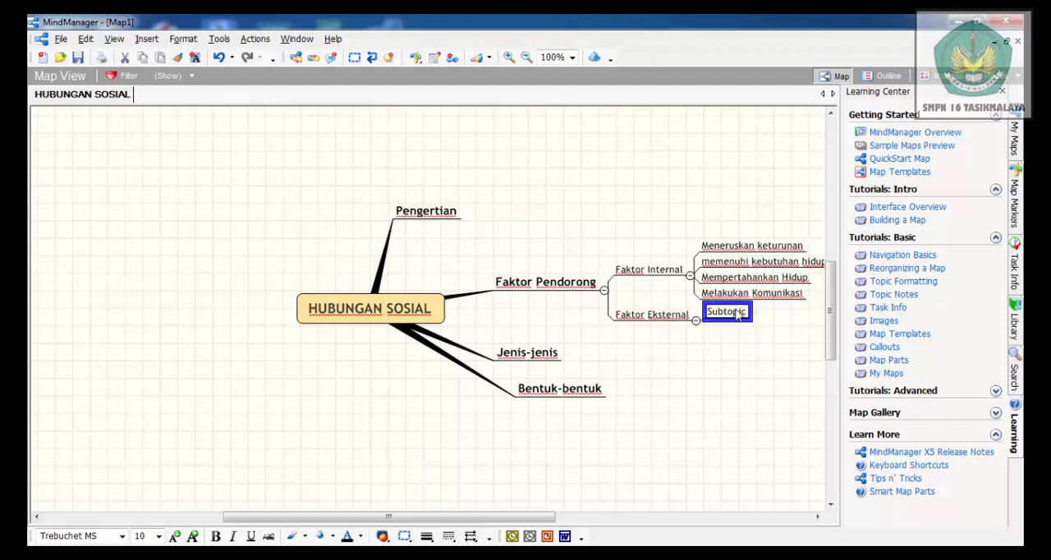
{"action": "key", "text": "BackSpace"}
{"action": "key", "text": "BackSpace"}
{"action": "key", "text": "Delete"}
{"action": "key", "text": "Delete"}
{"action": "key", "text": "Delete"}
{"action": "key", "text": "BackSpace"}
{"action": "key", "text": "BackSpace"}
{"action": "key", "text": "BackSpace"}
{"action": "type", "text": "Simap"}
{"action": "type", "text": "ti"}
{"action": "key", "text": "BackSpace"}
{"action": "key", "text": "Right"}
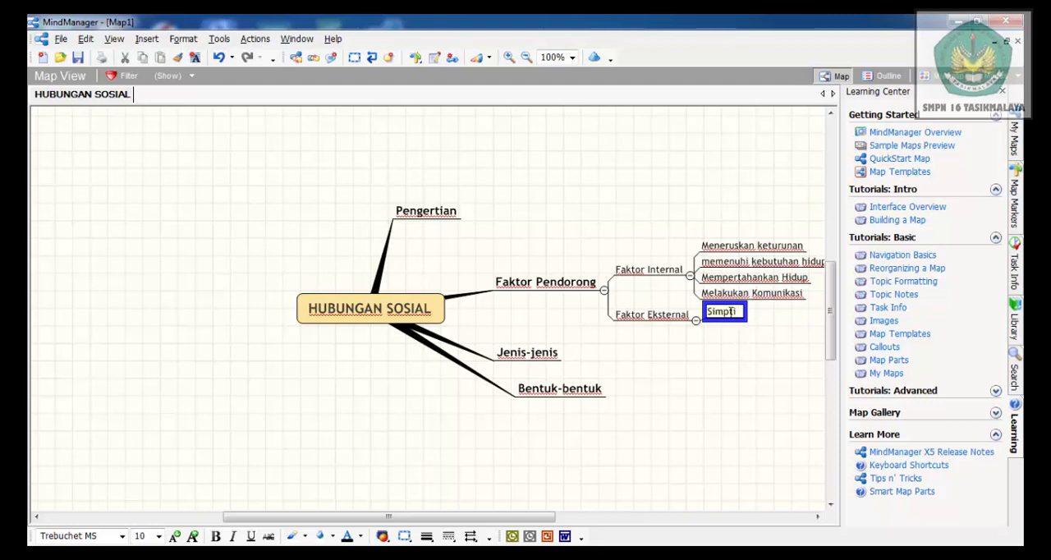
{"action": "type", "text": "at"}
Add a second subtopic named "Motivasi" to Faktor Eksternal
{"action": "left_click", "coordinate": [659, 320]}
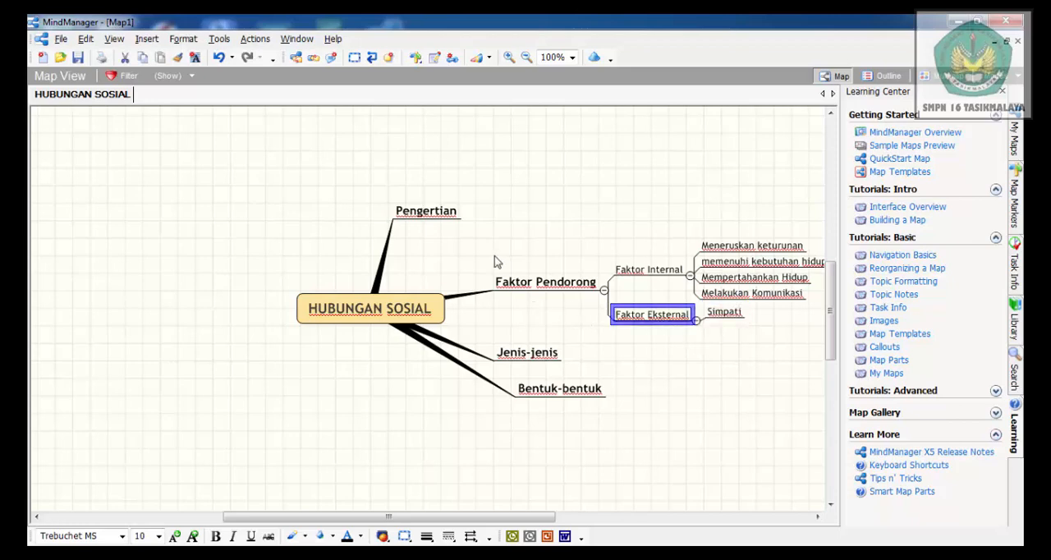
{"action": "left_click", "coordinate": [148, 39]}
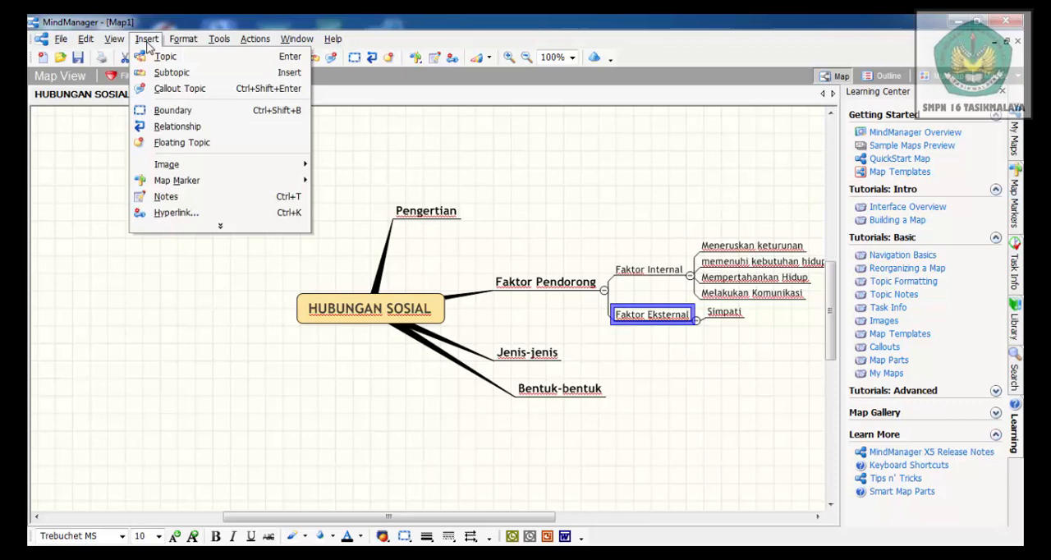
{"action": "left_click", "coordinate": [200, 72]}
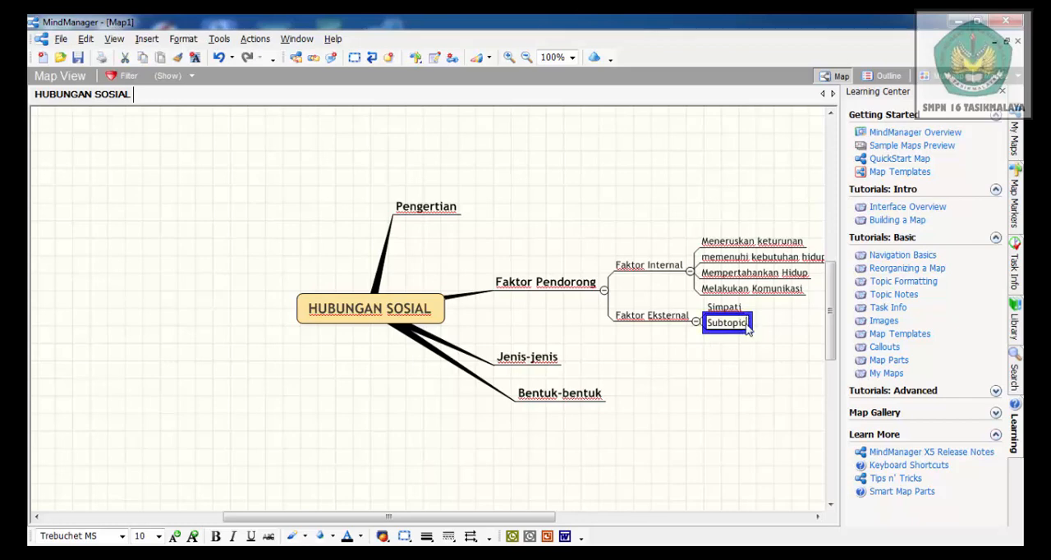
{"action": "key", "text": "BackSpace"}
{"action": "key", "text": "BackSpace"}
{"action": "key", "text": "BackSpace"}
{"action": "key", "text": "BackSpace"}
{"action": "key", "text": "BackSpace"}
{"action": "key", "text": "BackSpace"}
{"action": "key", "text": "BackSpace"}
{"action": "key", "text": "BackSpace"}
{"action": "type", "text": "Motiva"}
Add a third subtopic named "Empati" to Faktor Eksternal
{"action": "left_click", "coordinate": [654, 316]}
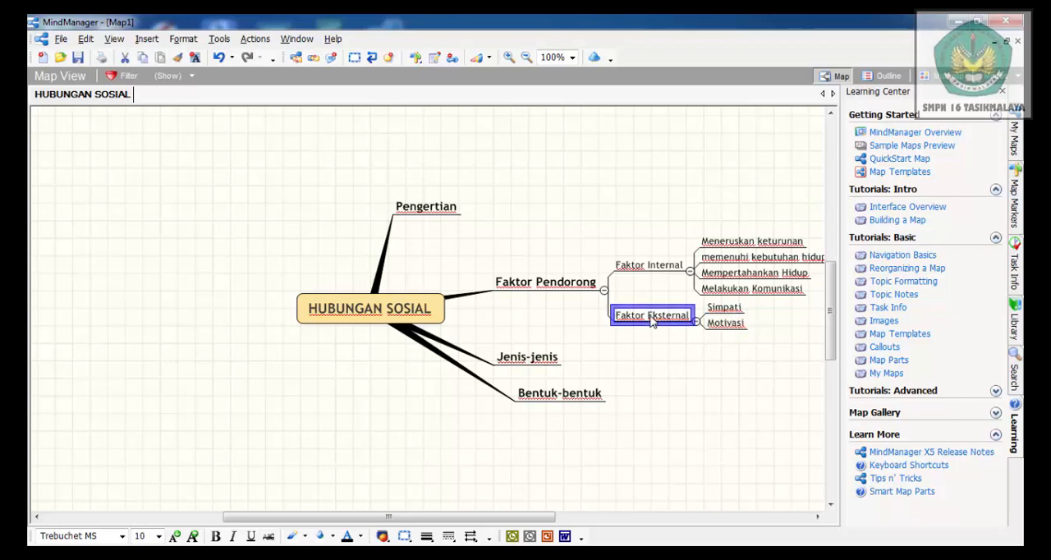
{"action": "left_click", "coordinate": [140, 40]}
{"action": "left_click", "coordinate": [168, 72]}
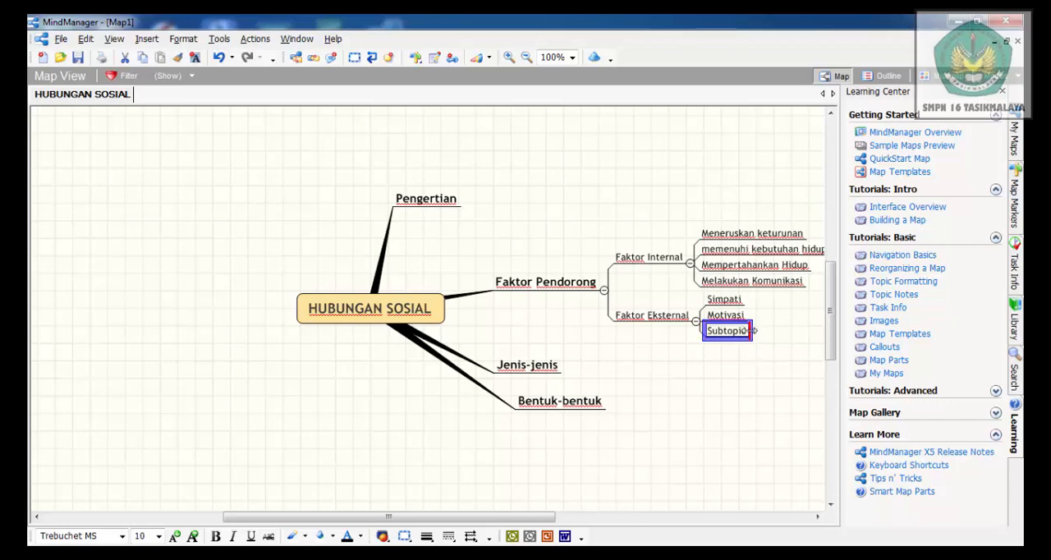
{"action": "left_click", "coordinate": [748, 332]}
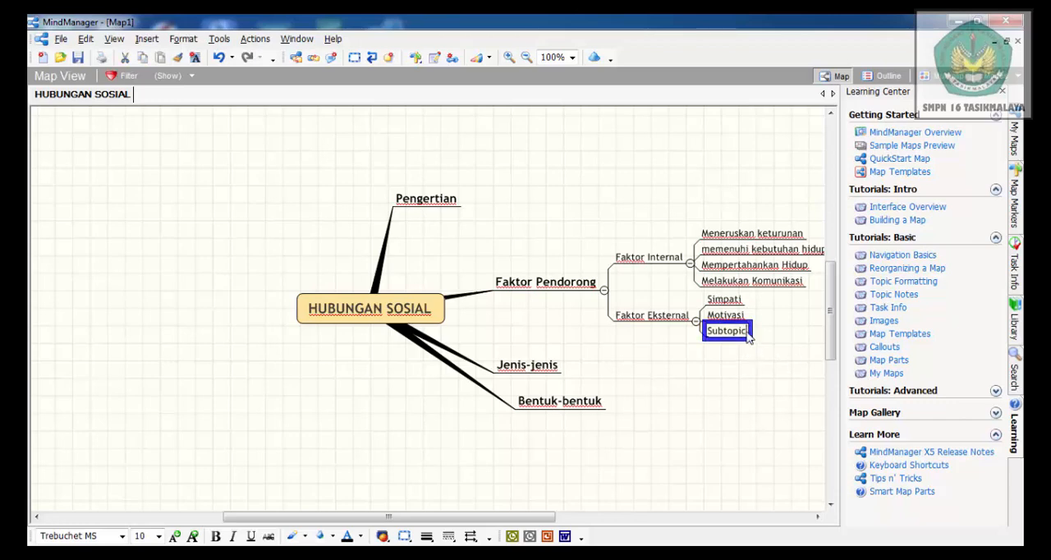
{"action": "key", "text": "BackSpace"}
{"action": "key", "text": "BackSpace"}
{"action": "key", "text": "BackSpace"}
{"action": "key", "text": "BackSpace"}
{"action": "key", "text": "BackSpace"}
{"action": "key", "text": "BackSpace"}
{"action": "key", "text": "BackSpace"}
{"action": "key", "text": "BackSpace"}
{"action": "type", "text": "Empati"}
Add a fourth subtopic named "Sugesti" to Faktor Eksternal
{"action": "left_click", "coordinate": [663, 320]}
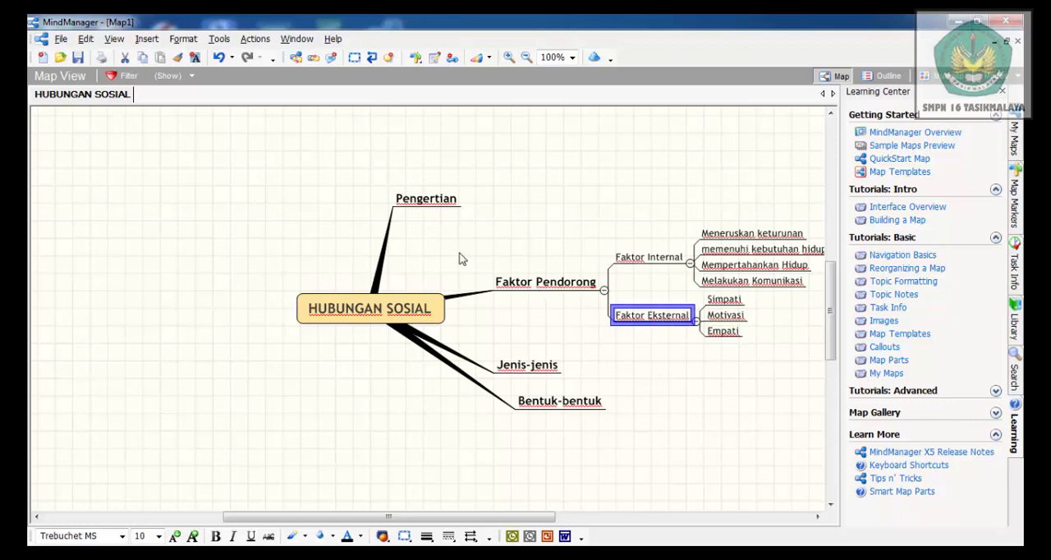
{"action": "left_click", "coordinate": [148, 41]}
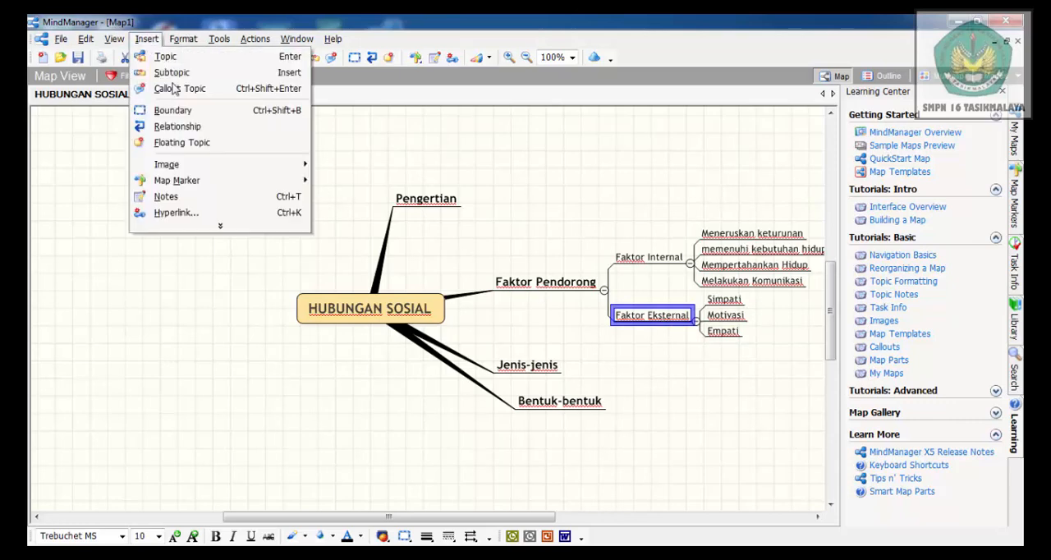
{"action": "left_click", "coordinate": [190, 73]}
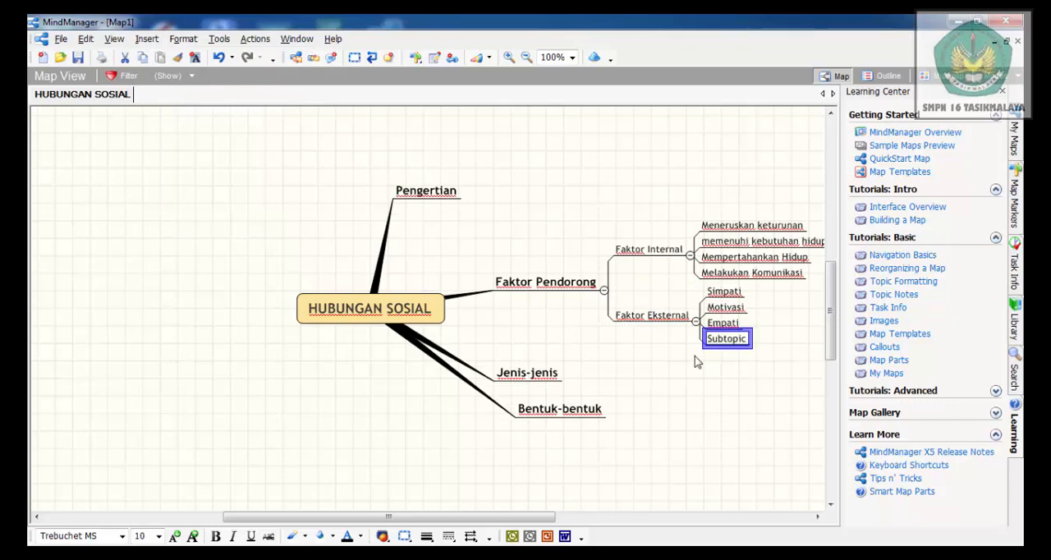
{"action": "left_click", "coordinate": [747, 339]}
{"action": "key", "text": "BackSpace"}
{"action": "key", "text": "BackSpace"}
{"action": "key", "text": "BackSpace"}
{"action": "key", "text": "BackSpace"}
{"action": "key", "text": "BackSpace"}
{"action": "key", "text": "BackSpace"}
{"action": "key", "text": "BackSpace"}
{"action": "key", "text": "BackSpace"}
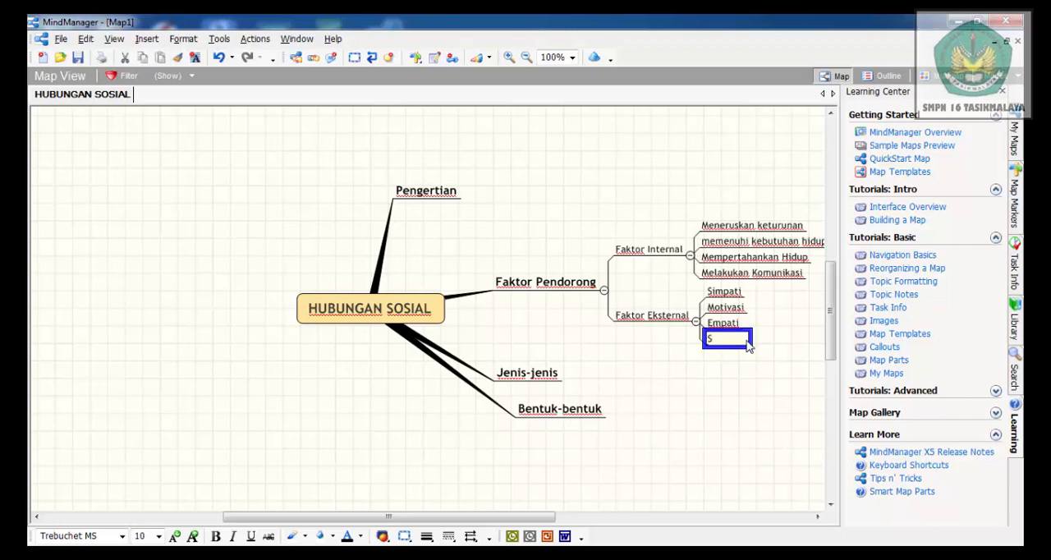
{"action": "type", "text": "Sugesti"}
Add a fifth subtopic named "Imitasi" to Faktor Eksternal
{"action": "left_click", "coordinate": [663, 321]}
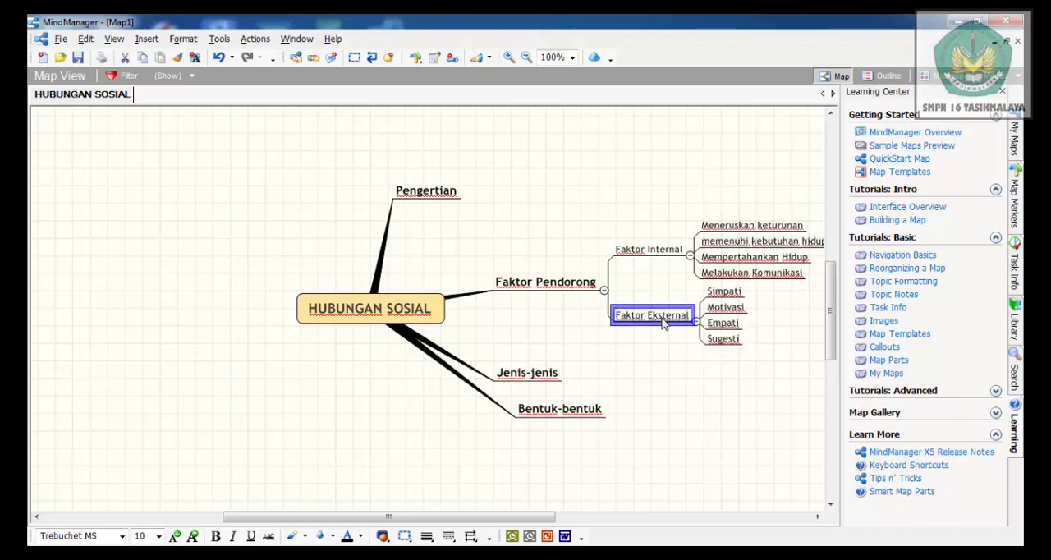
{"action": "left_click", "coordinate": [146, 39]}
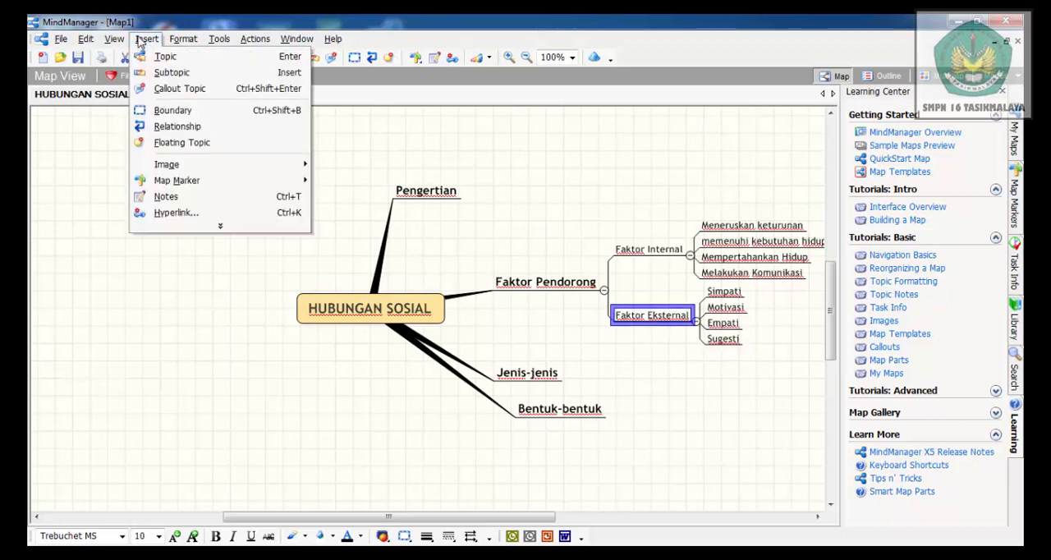
{"action": "left_click", "coordinate": [174, 73]}
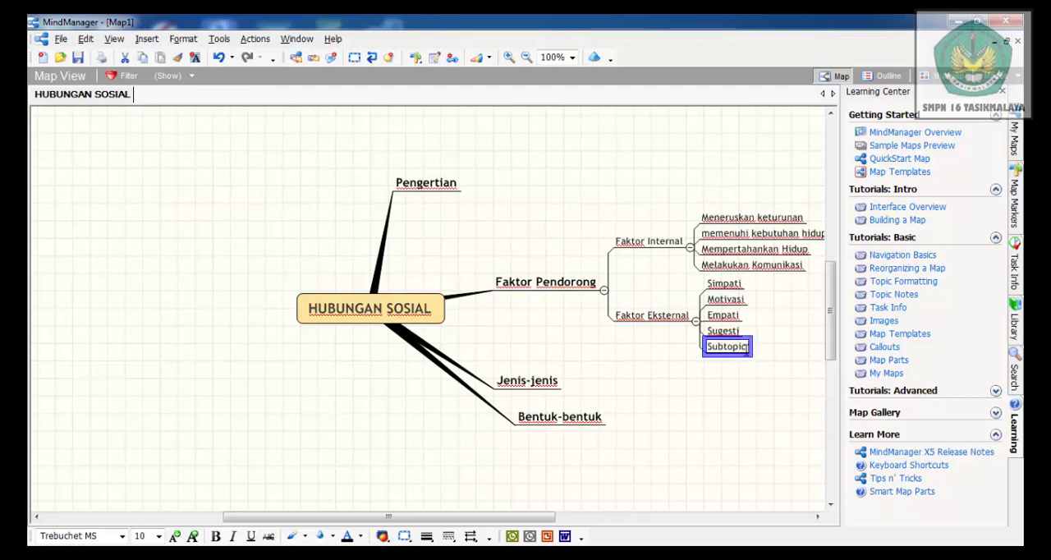
{"action": "key", "text": "F2"}
{"action": "key", "text": "BackSpace"}
{"action": "key", "text": "BackSpace"}
{"action": "key", "text": "BackSpace"}
{"action": "key", "text": "BackSpace"}
{"action": "key", "text": "BackSpace"}
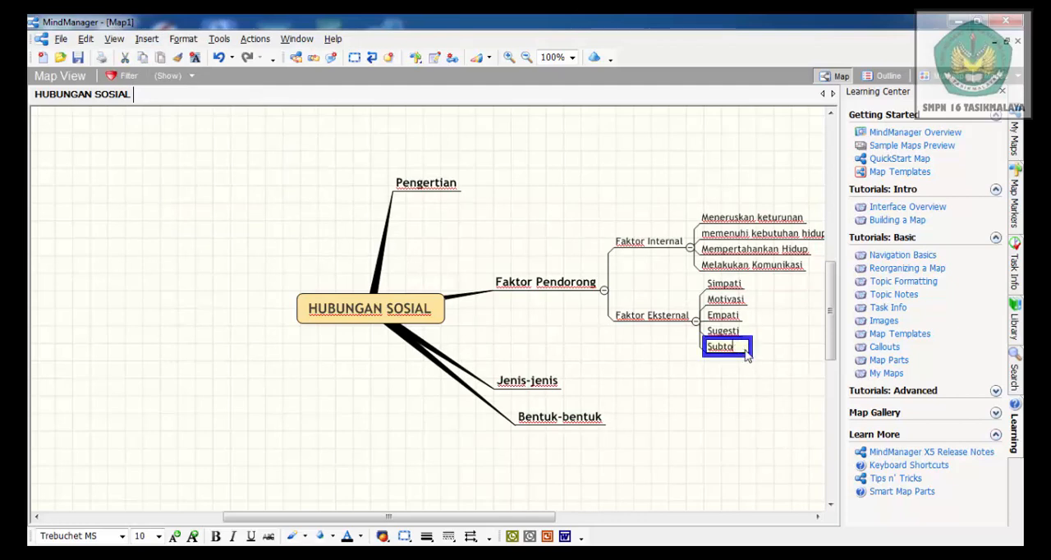
{"action": "key", "text": "BackSpace"}
{"action": "key", "text": "BackSpace"}
{"action": "key", "text": "BackSpace"}
{"action": "type", "text": "Imita"}
Add a sixth subtopic named "Identitas" to Faktor Eksternal
{"action": "left_click", "coordinate": [653, 320]}
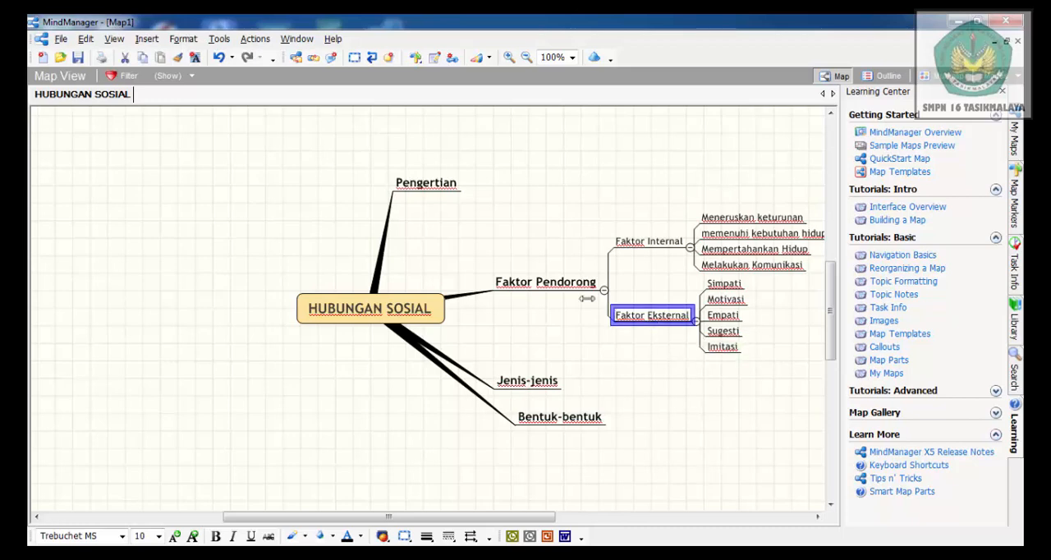
{"action": "left_click", "coordinate": [147, 38]}
{"action": "left_click", "coordinate": [186, 73]}
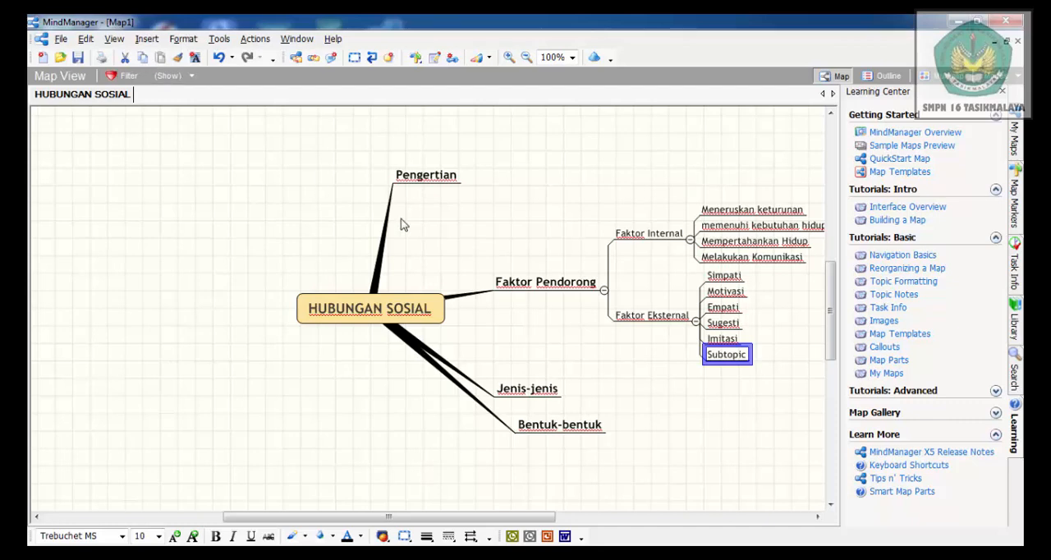
{"action": "left_click", "coordinate": [742, 354]}
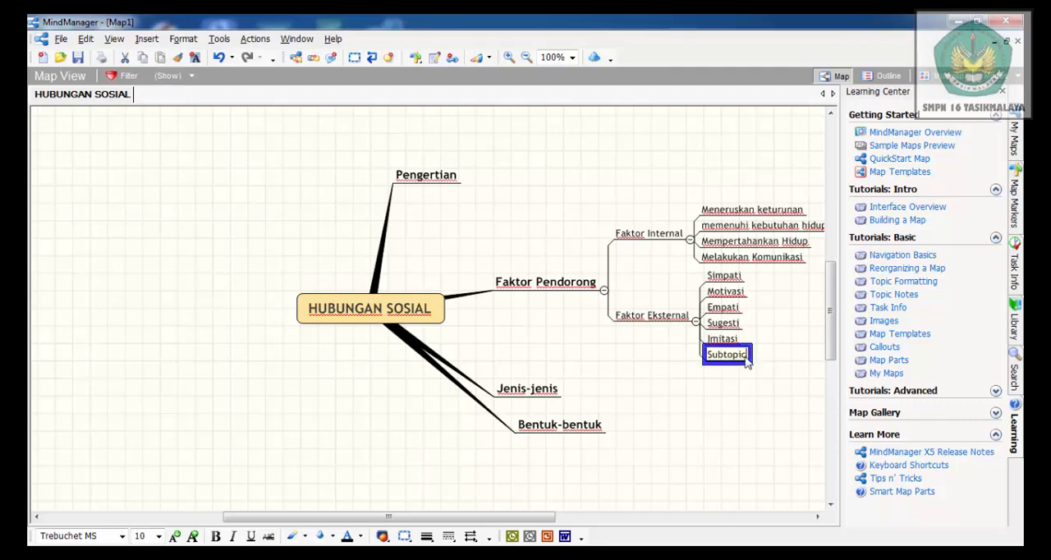
{"action": "key", "text": "BackSpace"}
{"action": "key", "text": "BackSpace"}
{"action": "key", "text": "BackSpace"}
{"action": "key", "text": "BackSpace"}
{"action": "key", "text": "BackSpace"}
{"action": "key", "text": "BackSpace"}
{"action": "key", "text": "BackSpace"}
{"action": "key", "text": "BackSpace"}
{"action": "type", "text": "Identita"}
{"action": "left_click", "coordinate": [548, 204]}
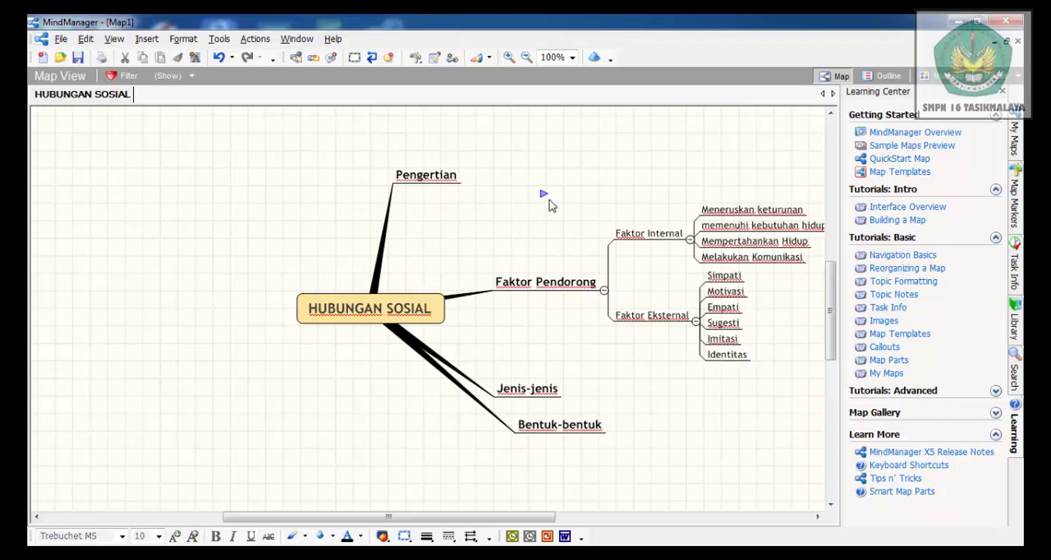
Insert a subtopic named "Individu dengan individu" under the Jenis-jenis main topic
{"action": "left_click", "coordinate": [537, 395]}
{"action": "left_click", "coordinate": [537, 395]}
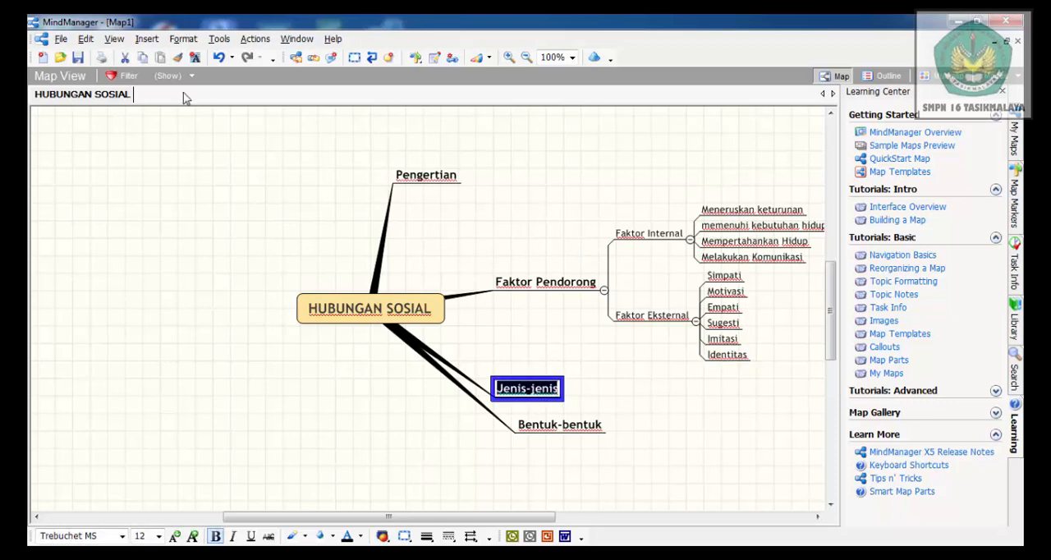
{"action": "left_click", "coordinate": [147, 38]}
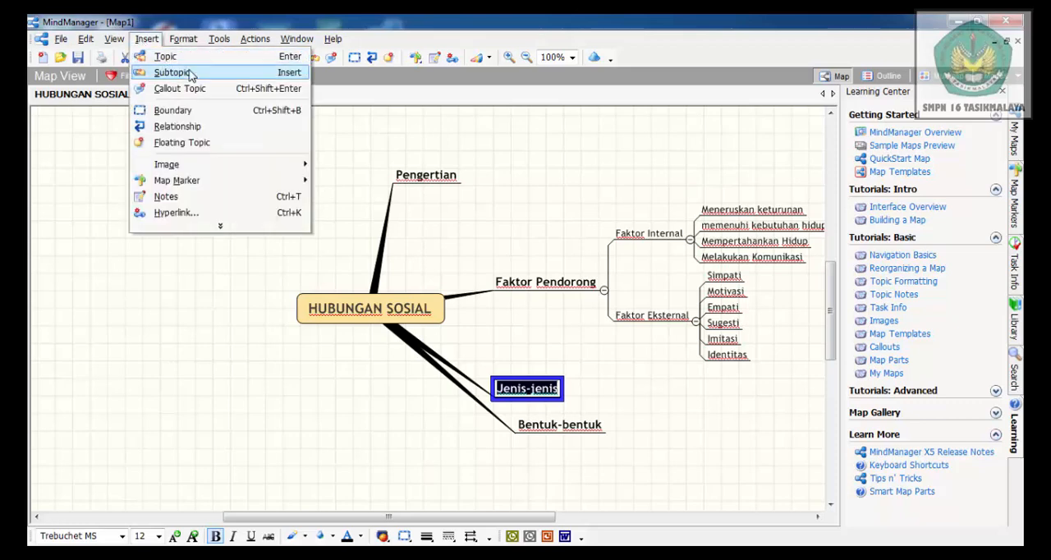
{"action": "left_click", "coordinate": [173, 72]}
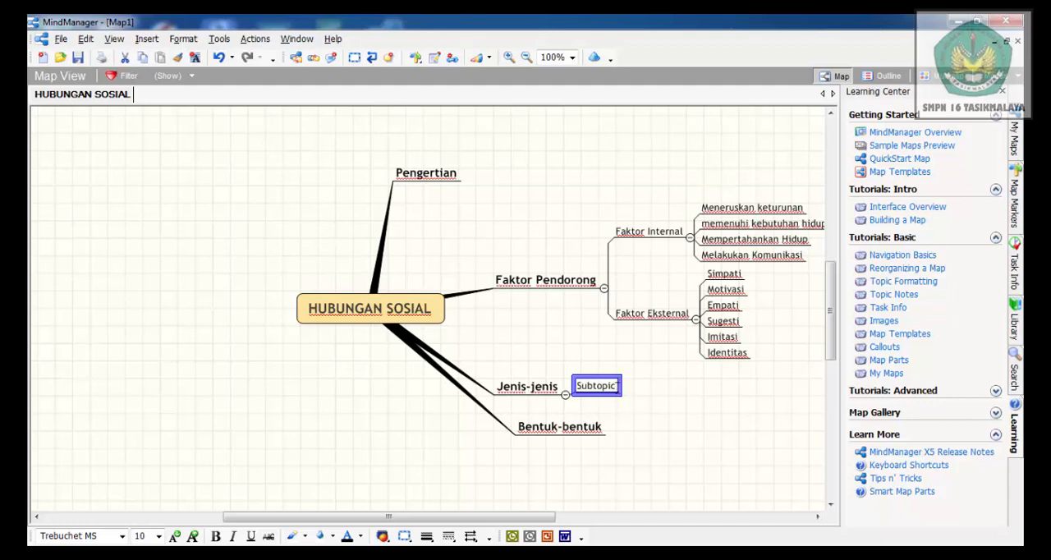
{"action": "left_click", "coordinate": [618, 392]}
{"action": "key", "text": "BackSpace"}
{"action": "key", "text": "BackSpace"}
{"action": "key", "text": "BackSpace"}
{"action": "key", "text": "BackSpace"}
{"action": "key", "text": "BackSpace"}
{"action": "key", "text": "BackSpace"}
{"action": "key", "text": "BackSpace"}
{"action": "key", "text": "BackSpace"}
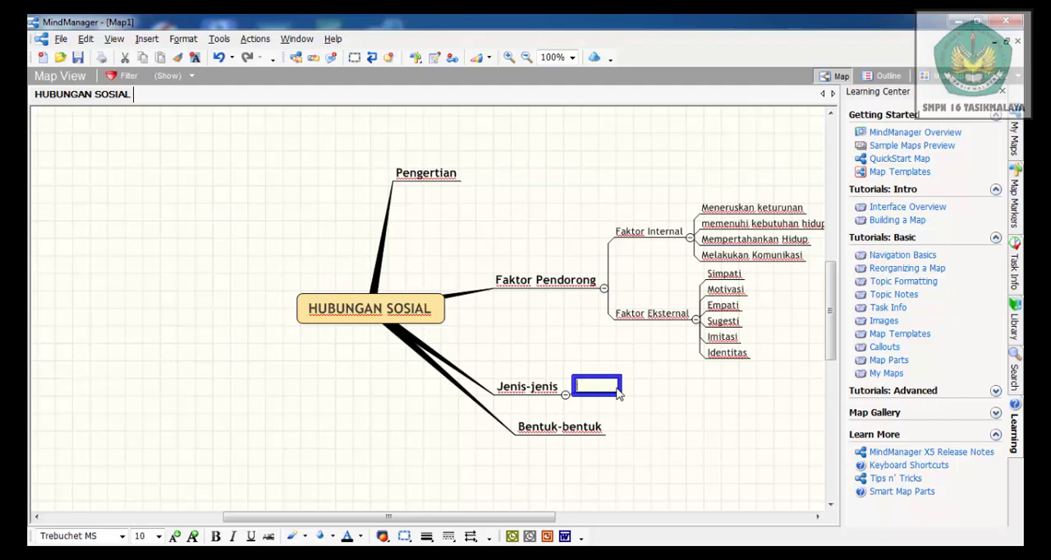
{"action": "type", "text": "Individu dengan "}
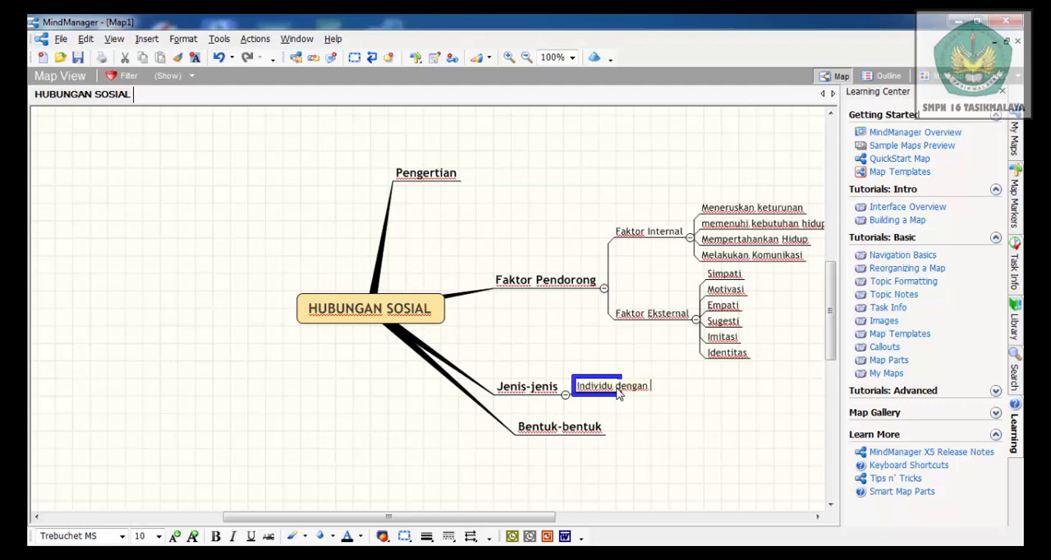
{"action": "type", "text": "individu"}
Add a second subtopic named "Individu dengan kelompok" to Jenis-jenis
{"action": "left_click", "coordinate": [546, 392]}
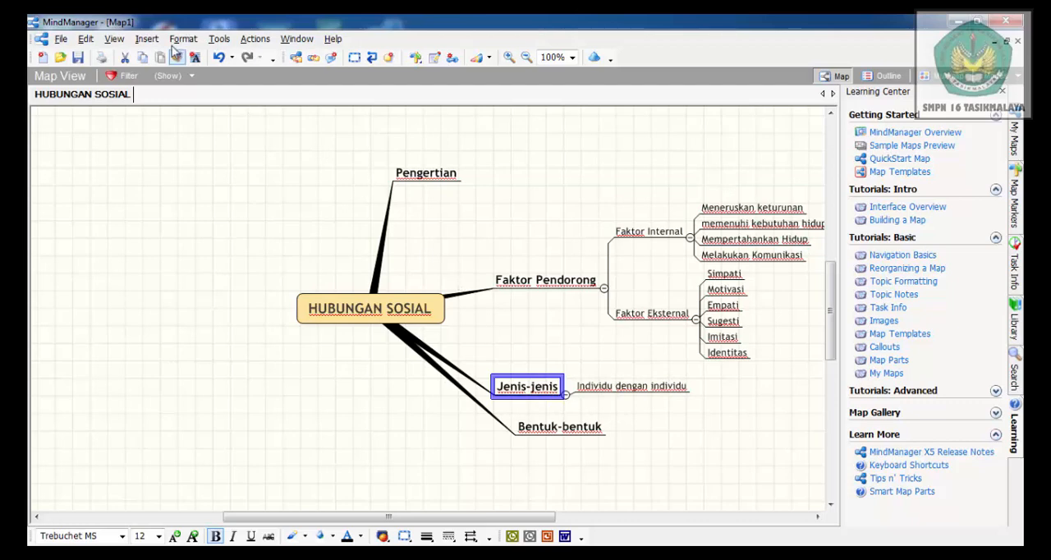
{"action": "left_click", "coordinate": [147, 39]}
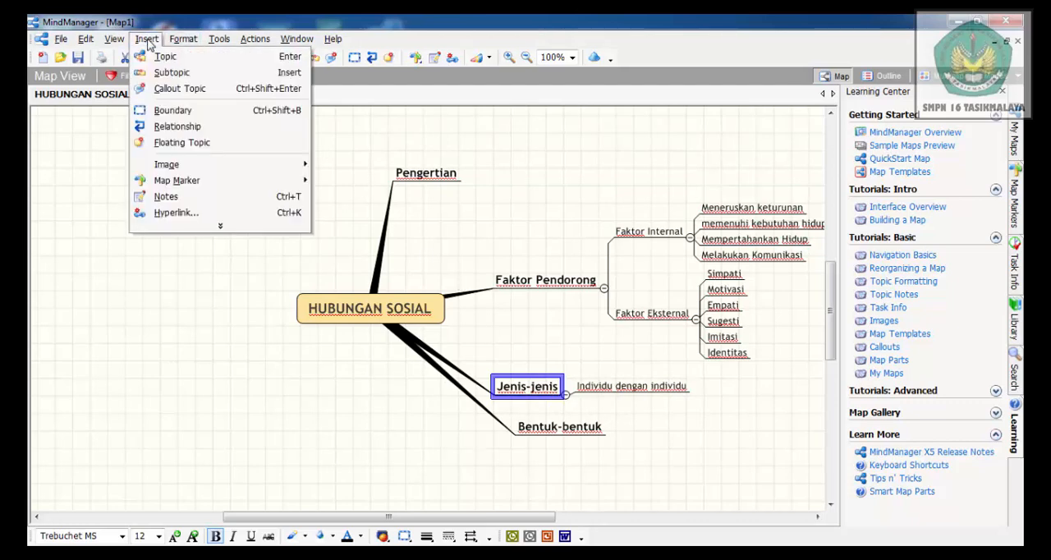
{"action": "left_click", "coordinate": [190, 74]}
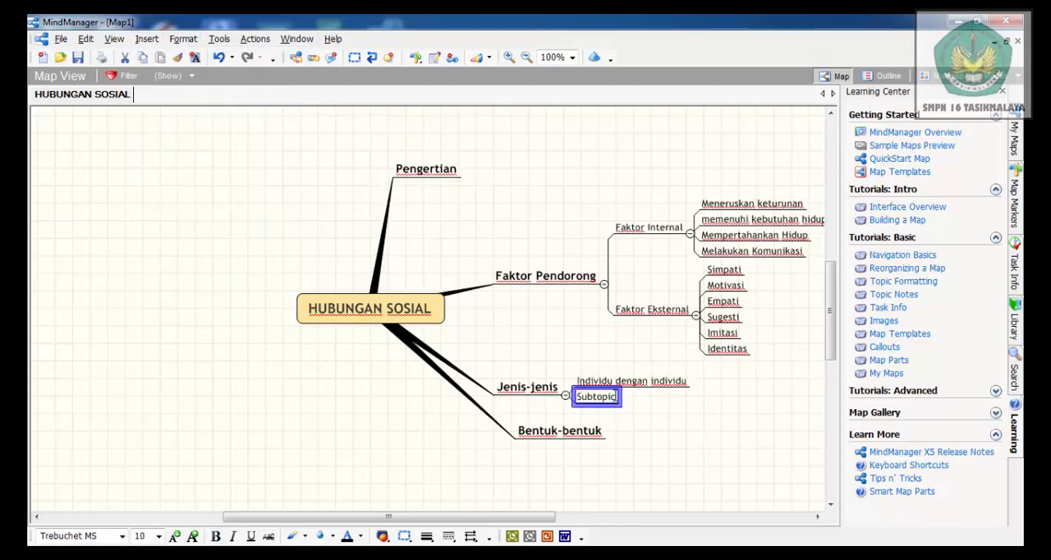
{"action": "left_click", "coordinate": [615, 396]}
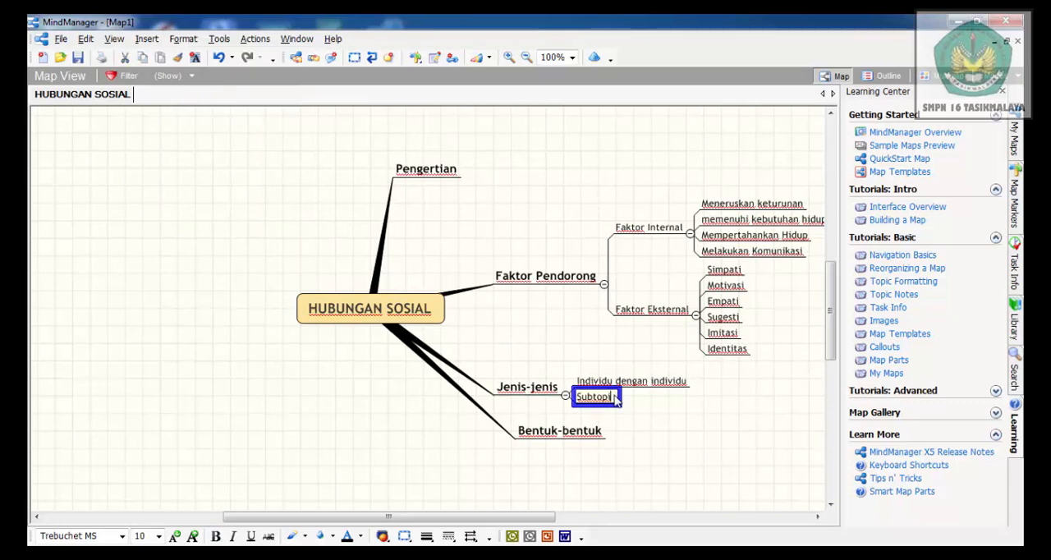
{"action": "key", "text": "BackSpace"}
{"action": "key", "text": "BackSpace"}
{"action": "key", "text": "BackSpace"}
{"action": "key", "text": "BackSpace"}
{"action": "key", "text": "BackSpace"}
{"action": "key", "text": "BackSpace"}
{"action": "key", "text": "BackSpace"}
{"action": "key", "text": "BackSpace"}
{"action": "type", "text": "Indi"}
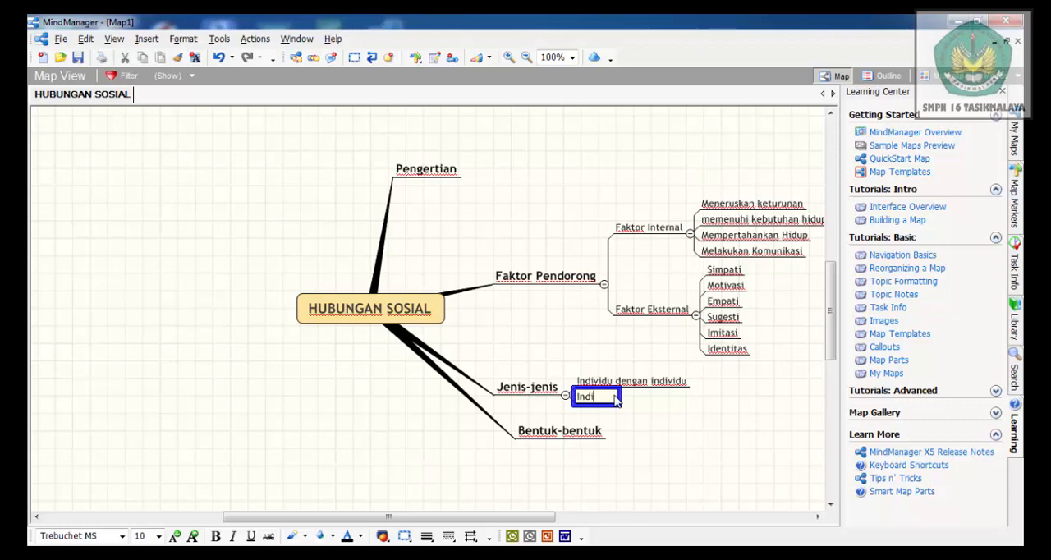
{"action": "type", "text": "vidu dengan kelompok"}
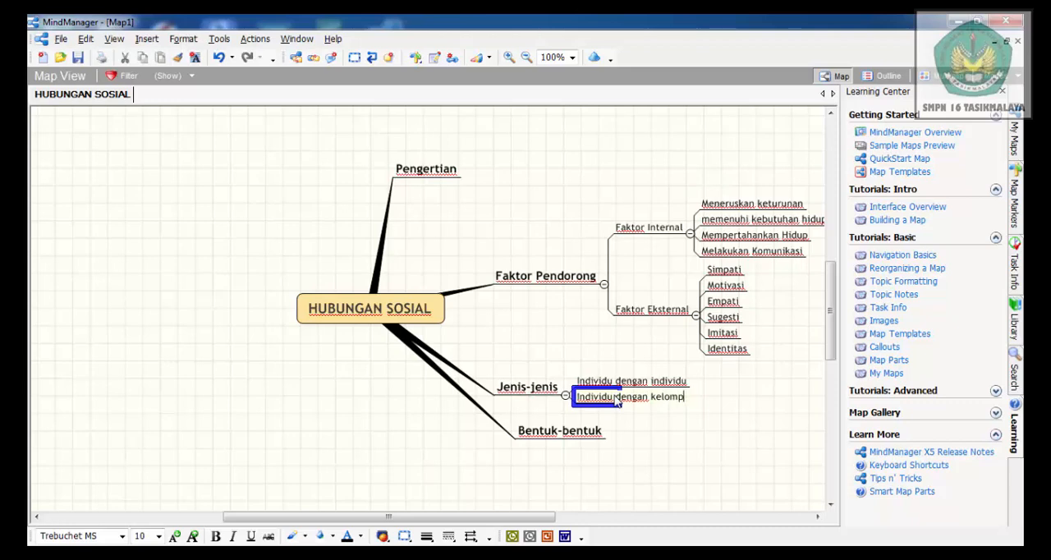
Add a third subtopic named "Kelopok dengan kelompok" to Jenis-jenis
{"action": "left_click", "coordinate": [536, 393]}
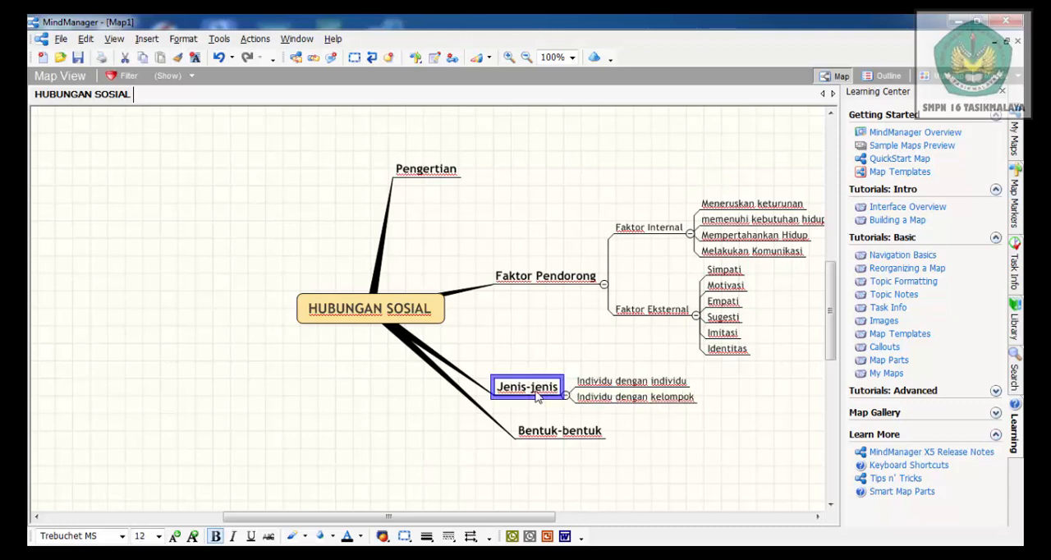
{"action": "left_click", "coordinate": [146, 39]}
{"action": "left_click", "coordinate": [170, 72]}
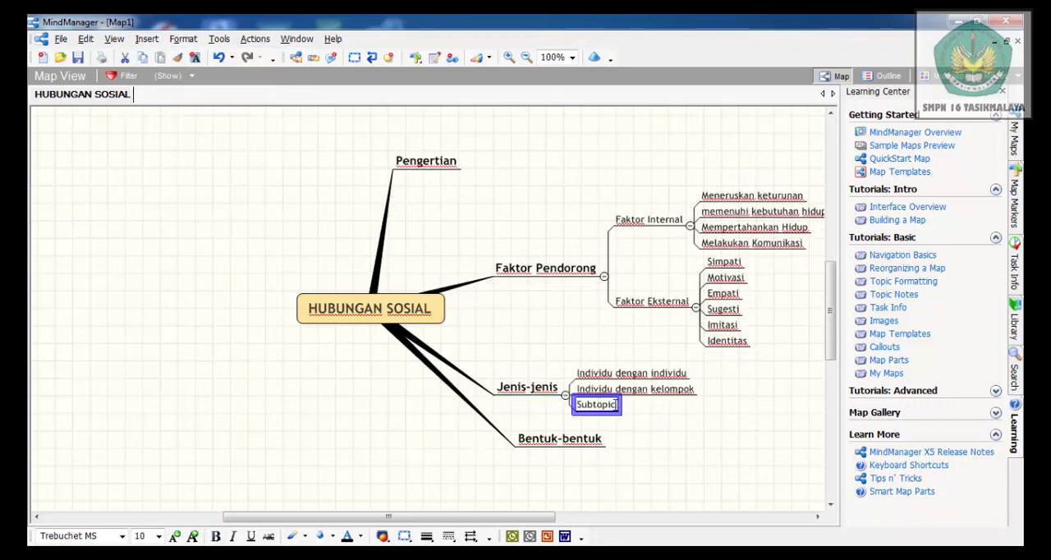
{"action": "key", "text": "BackSpace"}
{"action": "key", "text": "BackSpace"}
{"action": "key", "text": "BackSpace"}
{"action": "key", "text": "BackSpace"}
{"action": "key", "text": "BackSpace"}
{"action": "key", "text": "BackSpace"}
{"action": "key", "text": "BackSpace"}
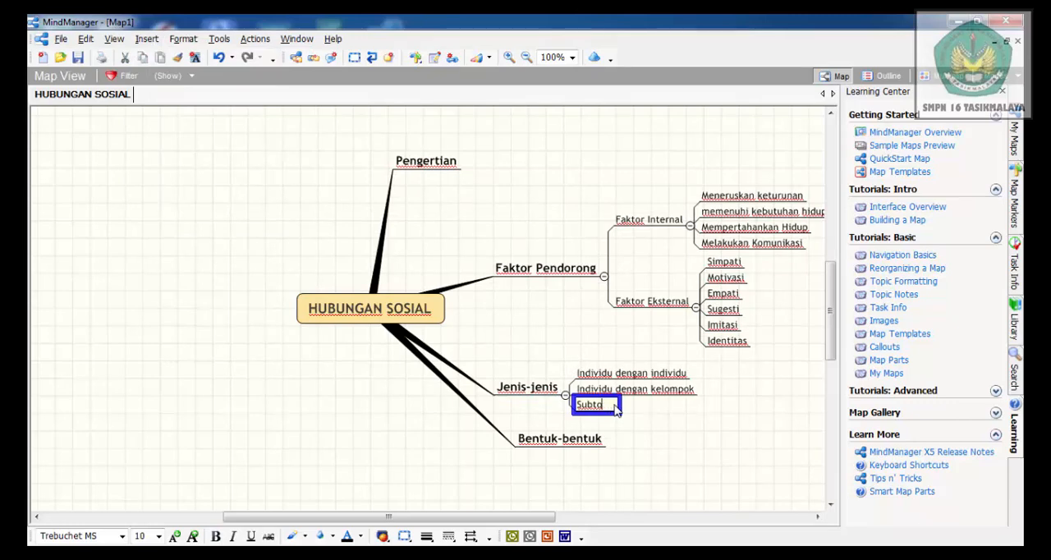
{"action": "key", "text": "BackSpace"}
{"action": "type", "text": "Kelopok dengan "}
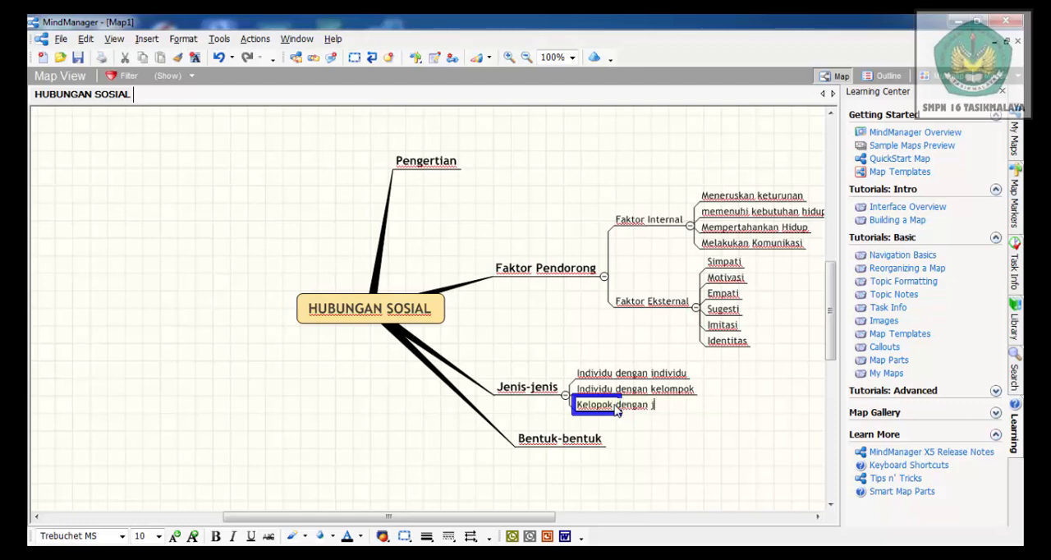
{"action": "type", "text": "kelompok"}
Insert a subtopic named "Proses Asosiatif" under the Bentuk-bentuk main topic
{"action": "left_click", "coordinate": [566, 449]}
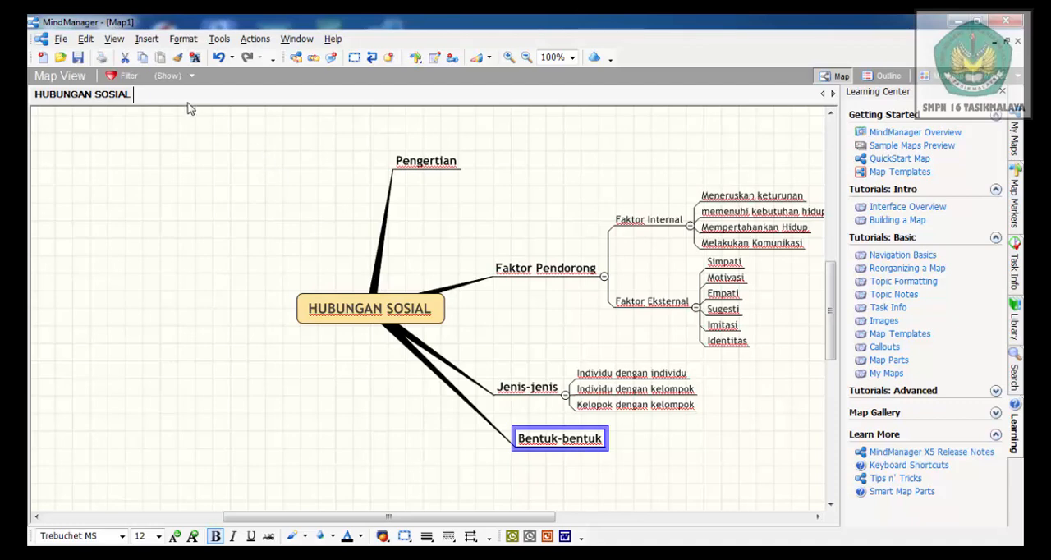
{"action": "left_click", "coordinate": [147, 40]}
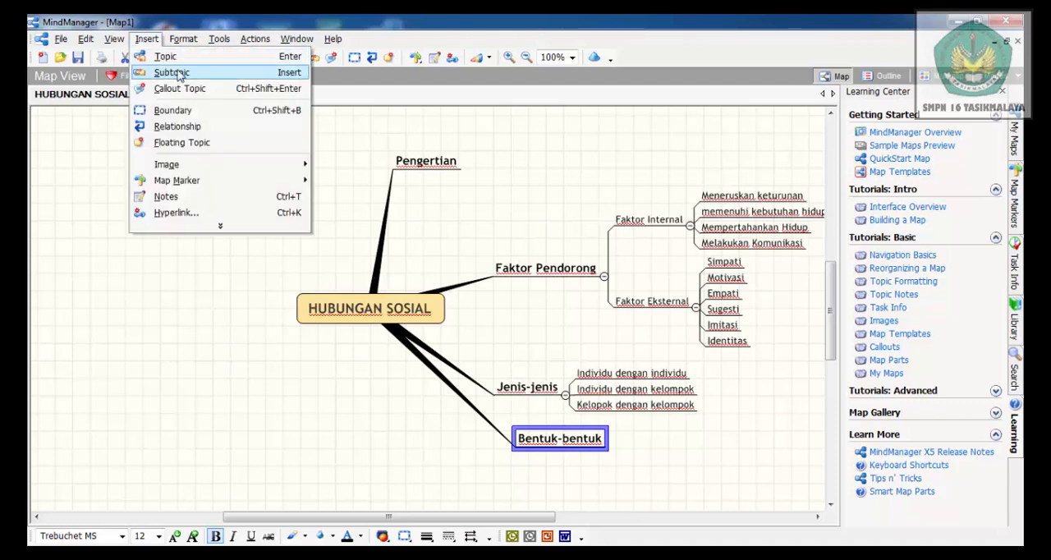
{"action": "left_click", "coordinate": [177, 72]}
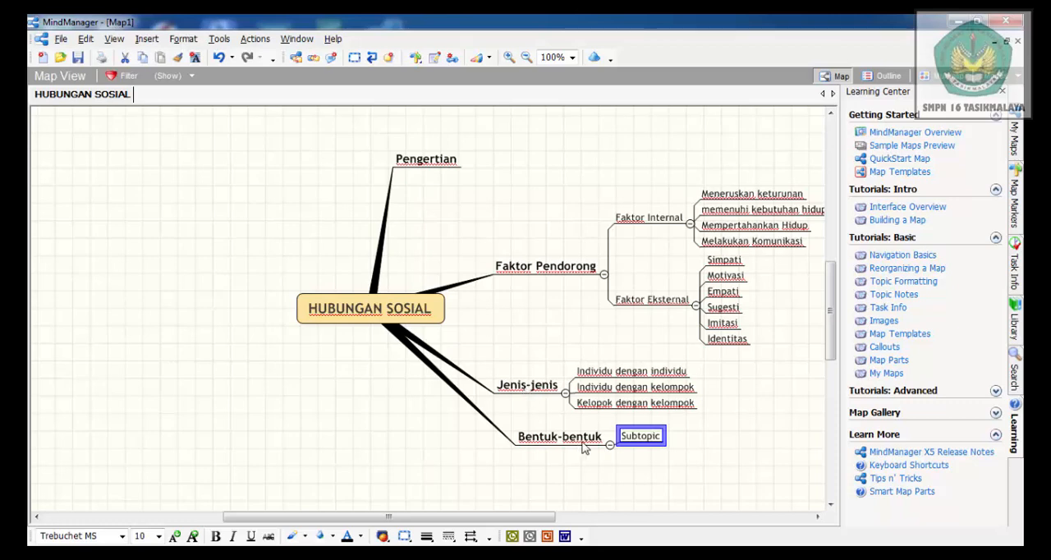
{"action": "left_click", "coordinate": [661, 435]}
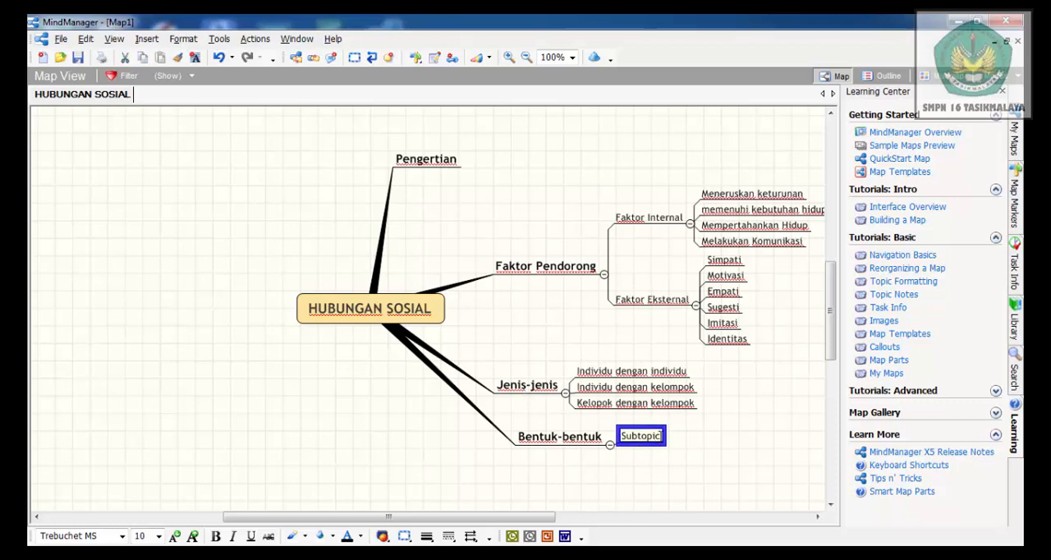
{"action": "key", "text": "BackSpace"}
{"action": "key", "text": "BackSpace"}
{"action": "key", "text": "BackSpace"}
{"action": "key", "text": "BackSpace"}
{"action": "key", "text": "BackSpace"}
{"action": "key", "text": "BackSpace"}
{"action": "key", "text": "BackSpace"}
{"action": "key", "text": "BackSpace"}
{"action": "type", "text": "Proses Asosial"}
{"action": "left_click", "coordinate": [579, 444]}
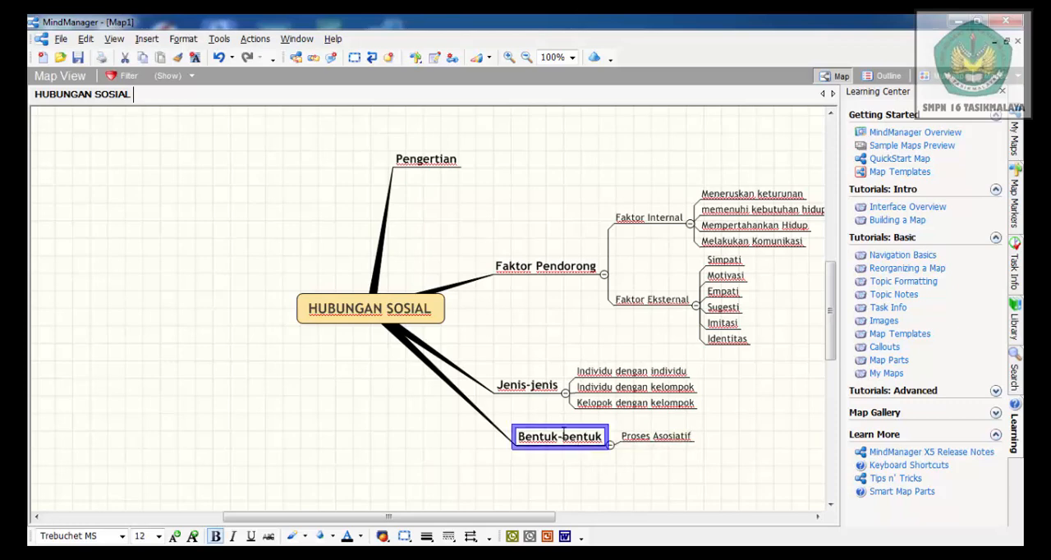
Add a second subtopic named "Proses Disosiatif" to the Bentuk-bentuk main topic
{"action": "left_click", "coordinate": [153, 41]}
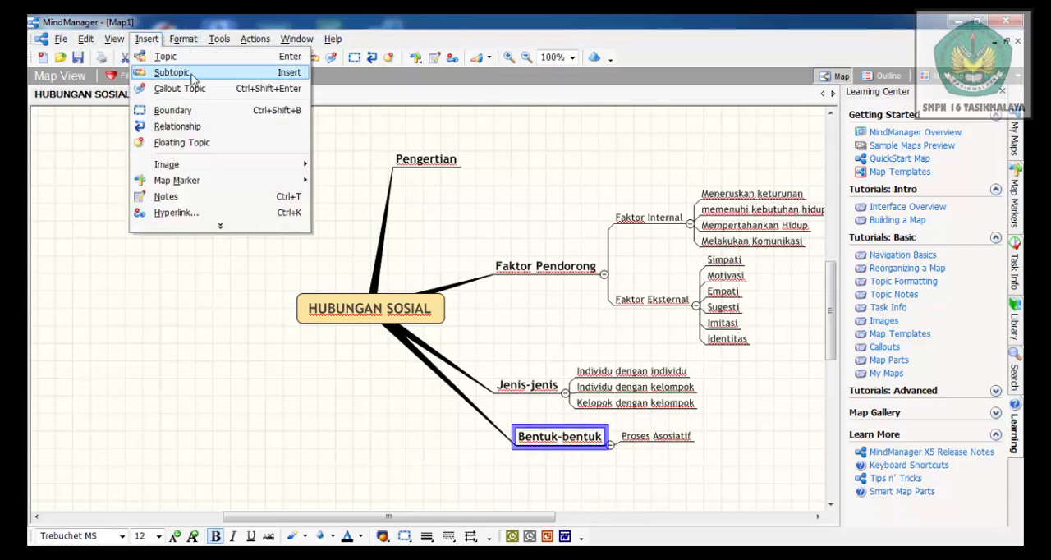
{"action": "left_click", "coordinate": [191, 77]}
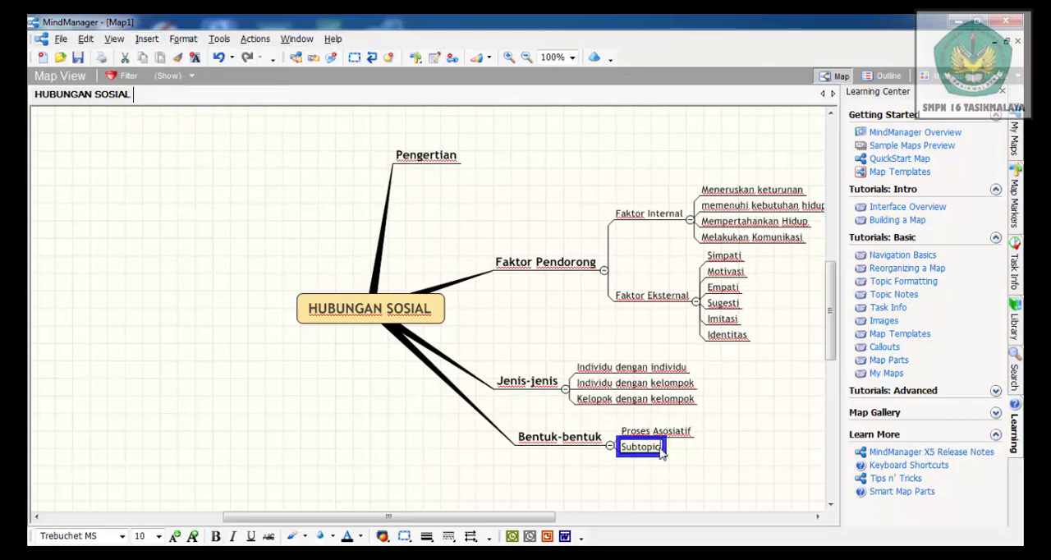
{"action": "key", "text": "BackSpace"}
{"action": "key", "text": "BackSpace"}
{"action": "key", "text": "BackSpace"}
{"action": "key", "text": "BackSpace"}
{"action": "key", "text": "BackSpace"}
{"action": "key", "text": "BackSpace"}
{"action": "key", "text": "BackSpace"}
{"action": "type", "text": "Proses Disosiatif"}
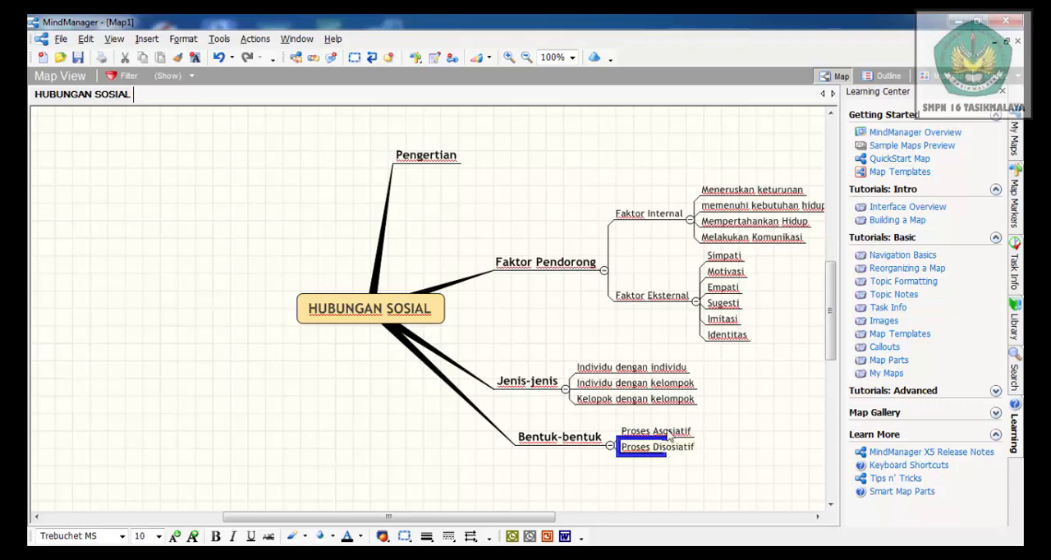
Insert a subtopic named "Kerjasama" under Proses Asosiatif
{"action": "left_click", "coordinate": [668, 432]}
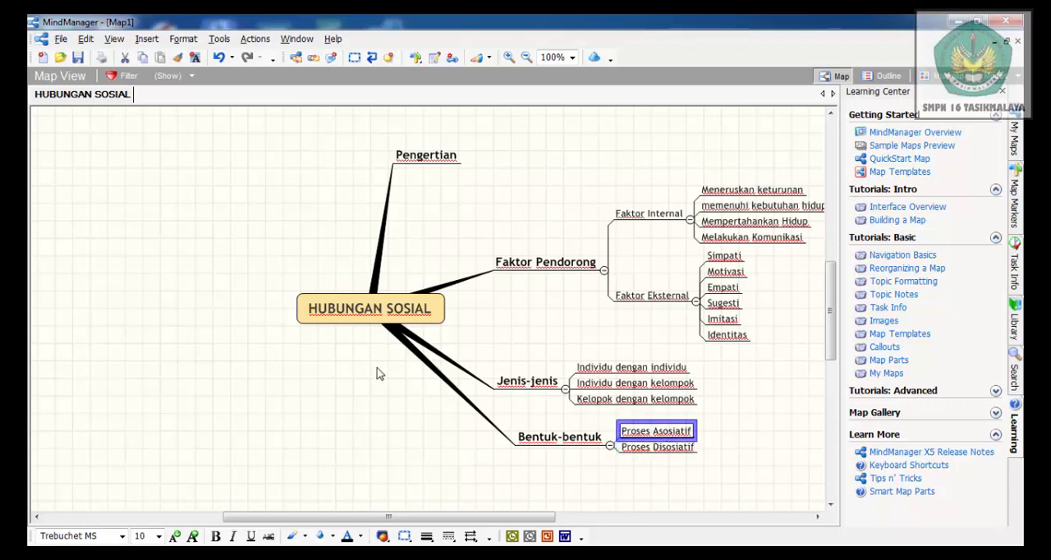
{"action": "left_click", "coordinate": [148, 39]}
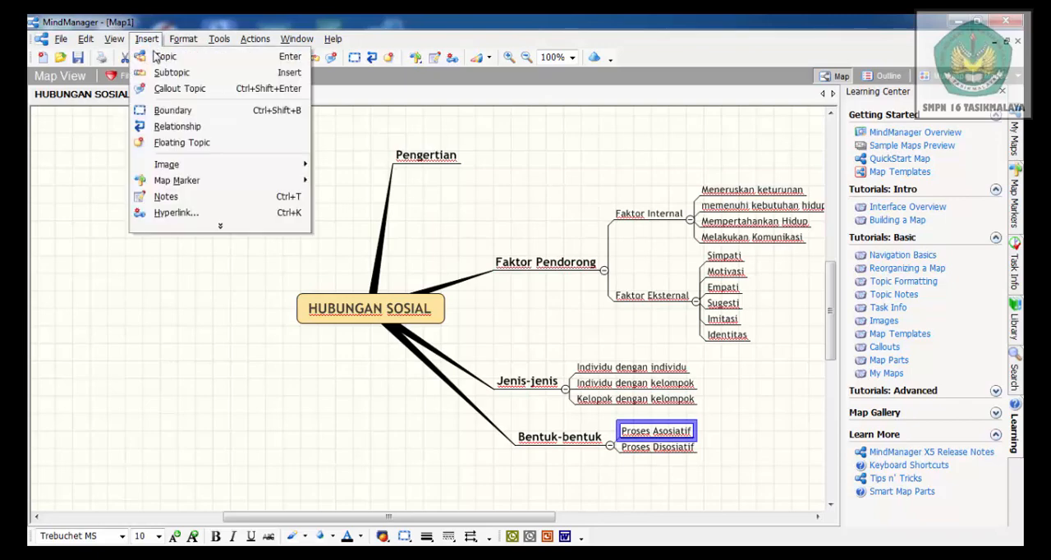
{"action": "left_click", "coordinate": [173, 72]}
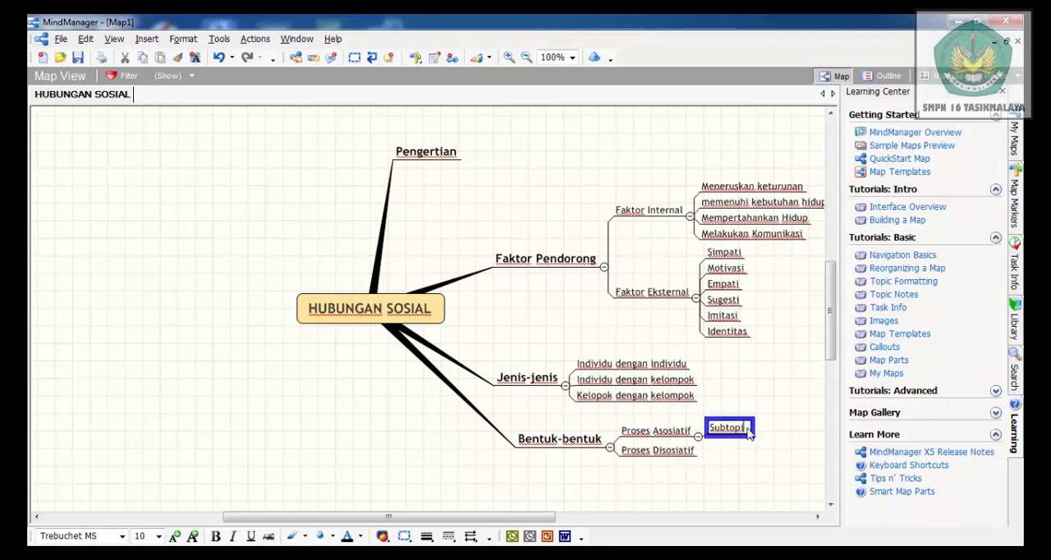
{"action": "key", "text": "BackSpace"}
{"action": "key", "text": "BackSpace"}
{"action": "key", "text": "BackSpace"}
{"action": "key", "text": "BackSpace"}
{"action": "key", "text": "BackSpace"}
{"action": "key", "text": "BackSpace"}
{"action": "key", "text": "BackSpace"}
{"action": "key", "text": "BackSpace"}
{"action": "type", "text": "Kerjasama"}
Add a second subtopic named "Akomodasi" to Proses Asosiatif
{"action": "left_click", "coordinate": [644, 438]}
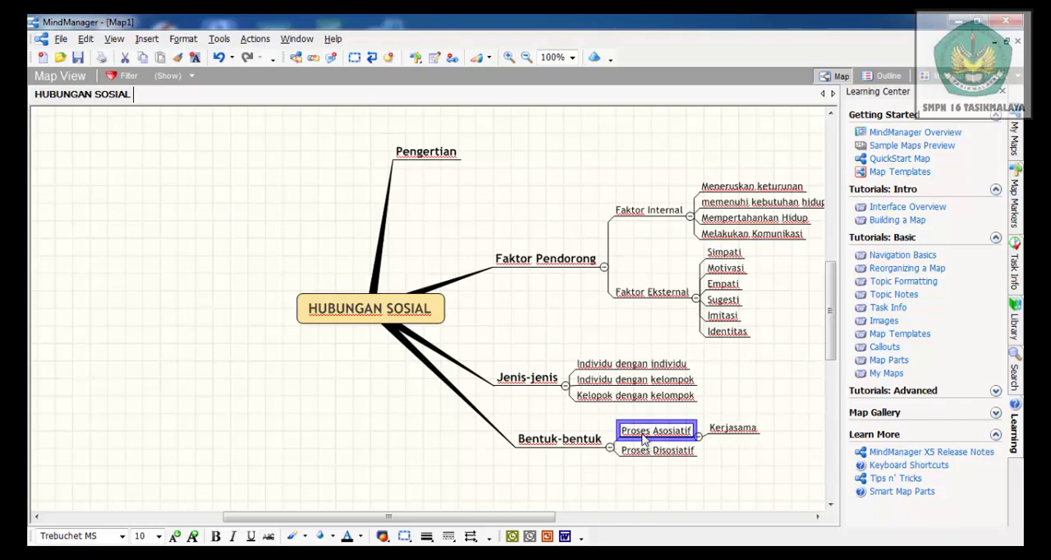
{"action": "left_click", "coordinate": [147, 41]}
{"action": "left_click", "coordinate": [185, 73]}
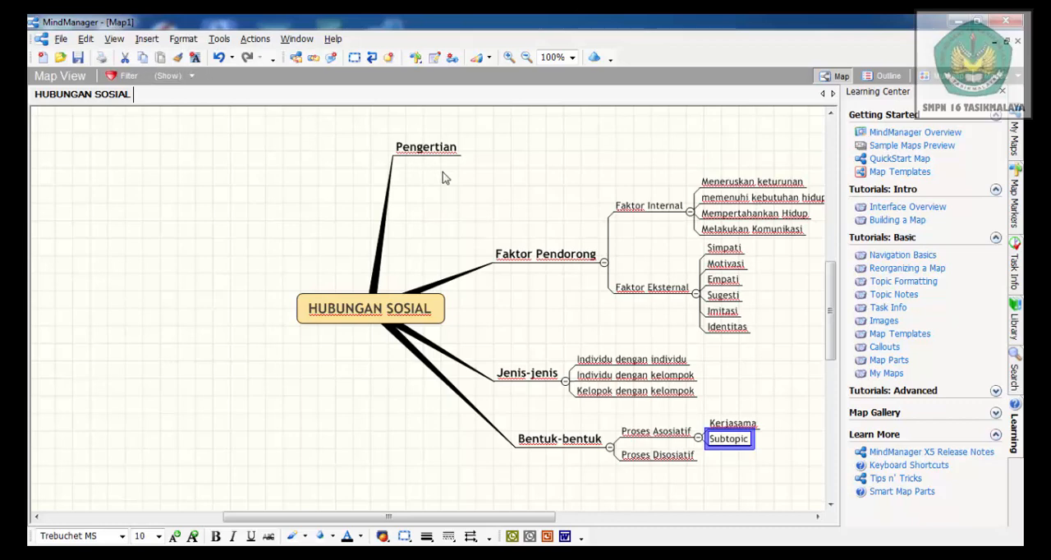
{"action": "left_click", "coordinate": [750, 440]}
{"action": "left_click", "coordinate": [750, 442]}
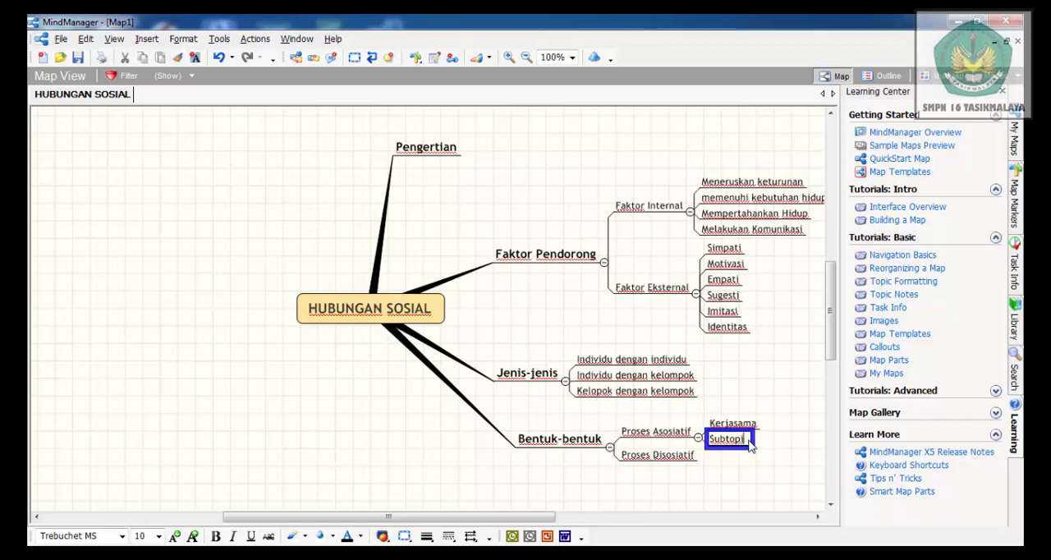
{"action": "key", "text": "BackSpace"}
{"action": "key", "text": "BackSpace"}
{"action": "key", "text": "BackSpace"}
{"action": "key", "text": "BackSpace"}
{"action": "key", "text": "BackSpace"}
{"action": "key", "text": "BackSpace"}
{"action": "key", "text": "BackSpace"}
{"action": "key", "text": "BackSpace"}
{"action": "type", "text": "Akomodasi"}
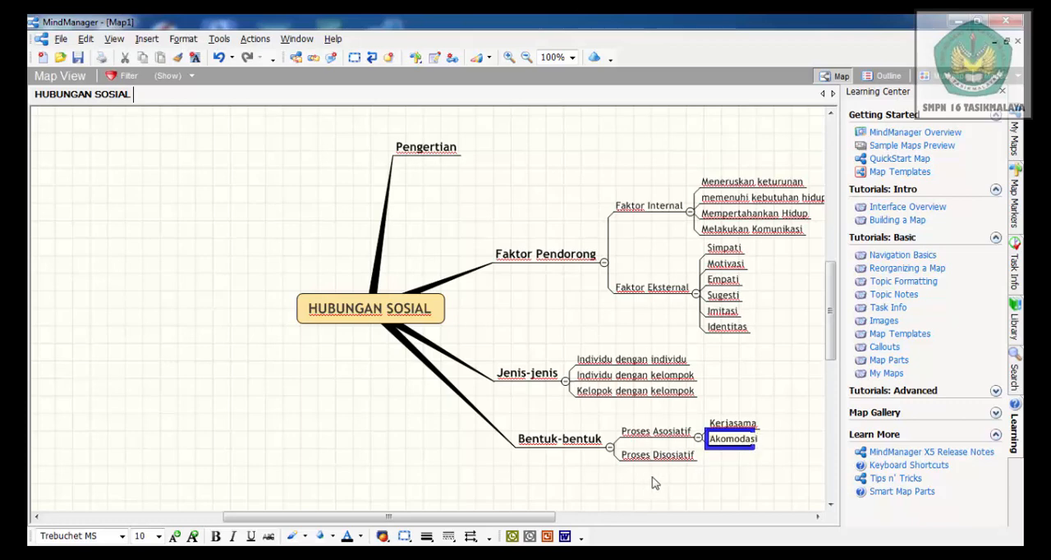
Add a third subtopic named "Asimilasi" to Proses Asosiatif
{"action": "left_click", "coordinate": [657, 435]}
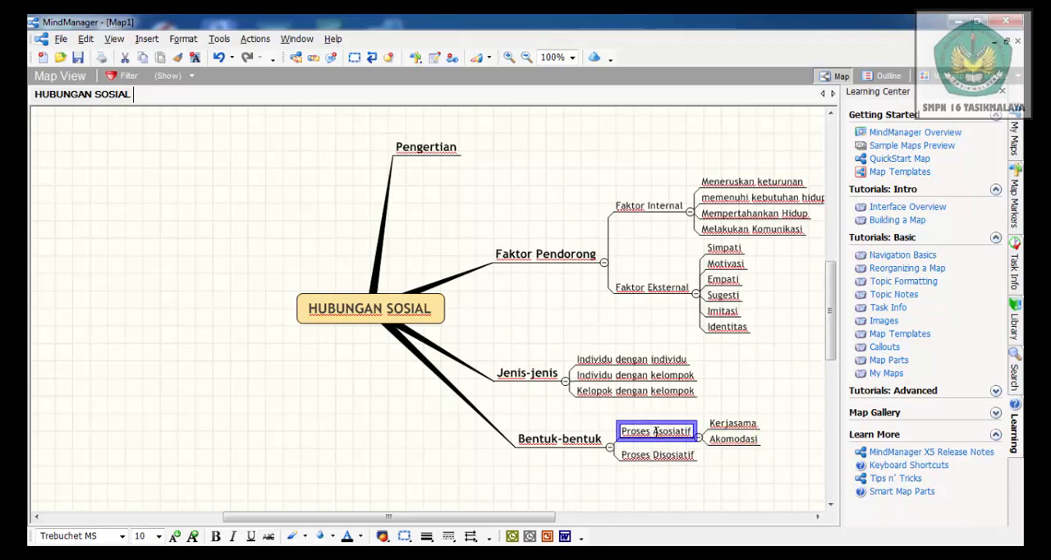
{"action": "left_click", "coordinate": [147, 39]}
{"action": "left_click", "coordinate": [172, 73]}
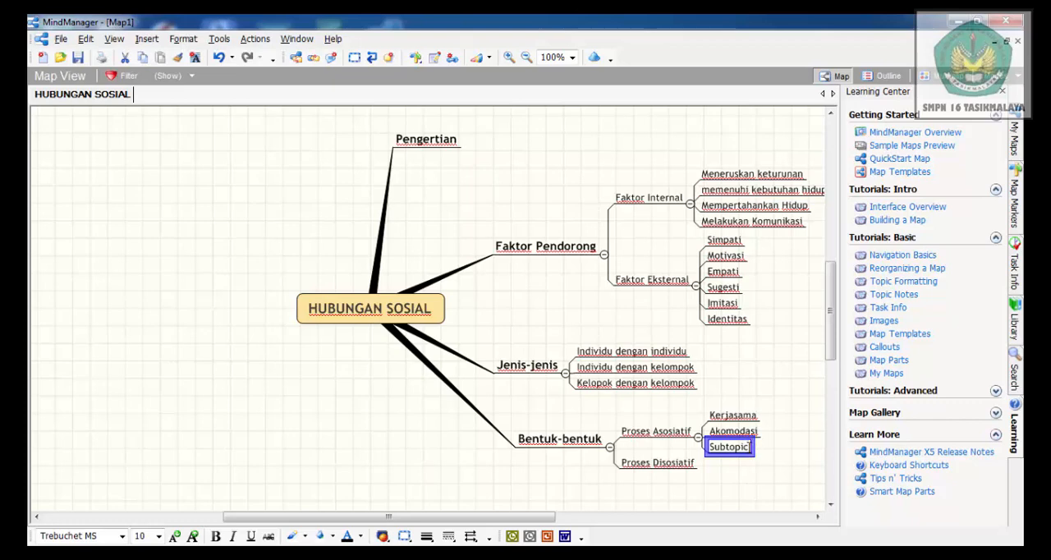
{"action": "left_click", "coordinate": [747, 447]}
{"action": "key", "text": "BackSpace"}
{"action": "key", "text": "BackSpace"}
{"action": "key", "text": "BackSpace"}
{"action": "key", "text": "BackSpace"}
{"action": "key", "text": "BackSpace"}
{"action": "key", "text": "BackSpace"}
{"action": "key", "text": "BackSpace"}
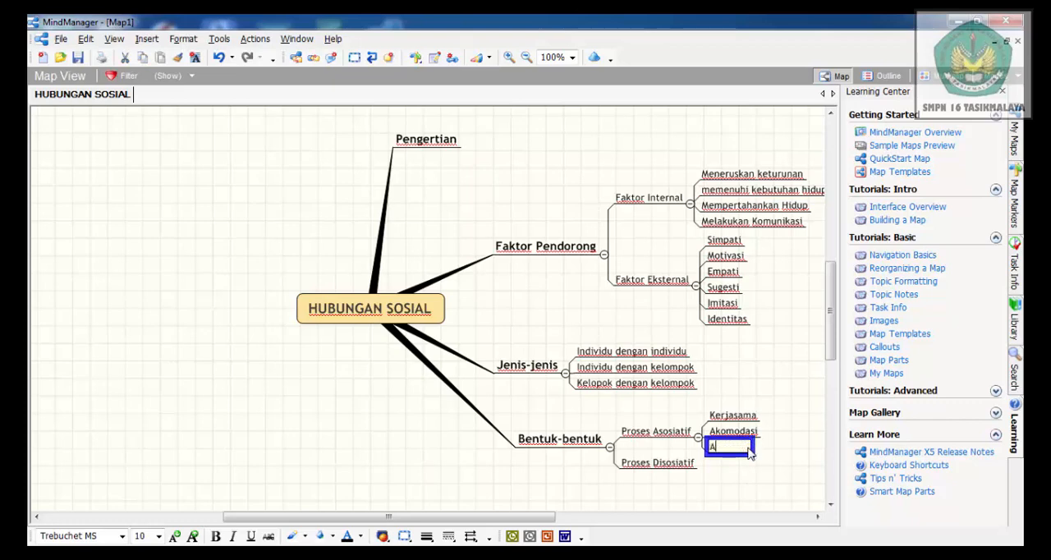
{"action": "type", "text": "Asimilasi"}
{"action": "left_click", "coordinate": [681, 489]}
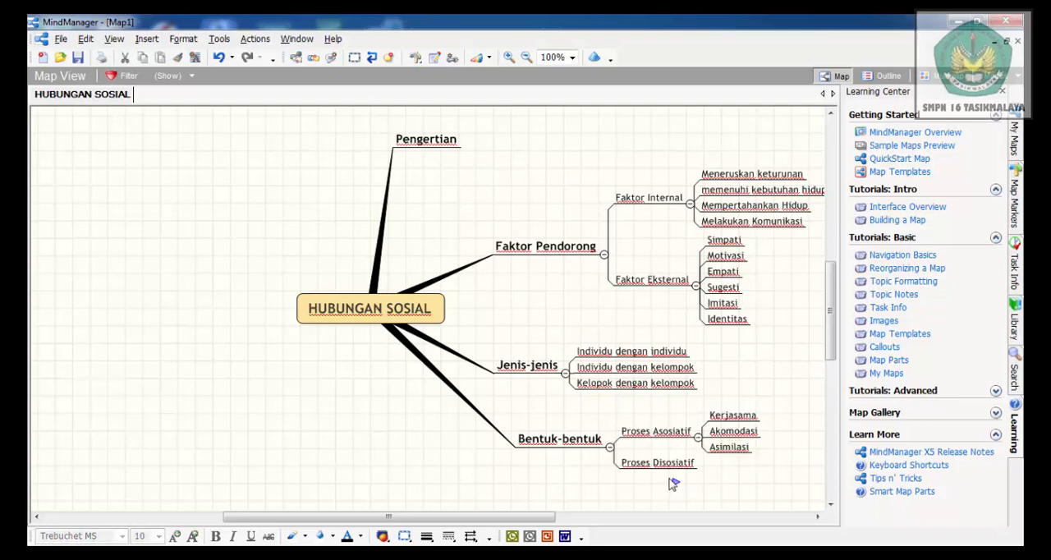
Insert a subtopic named "Persainagan" under Proses Disosiatif
{"action": "left_click", "coordinate": [649, 465]}
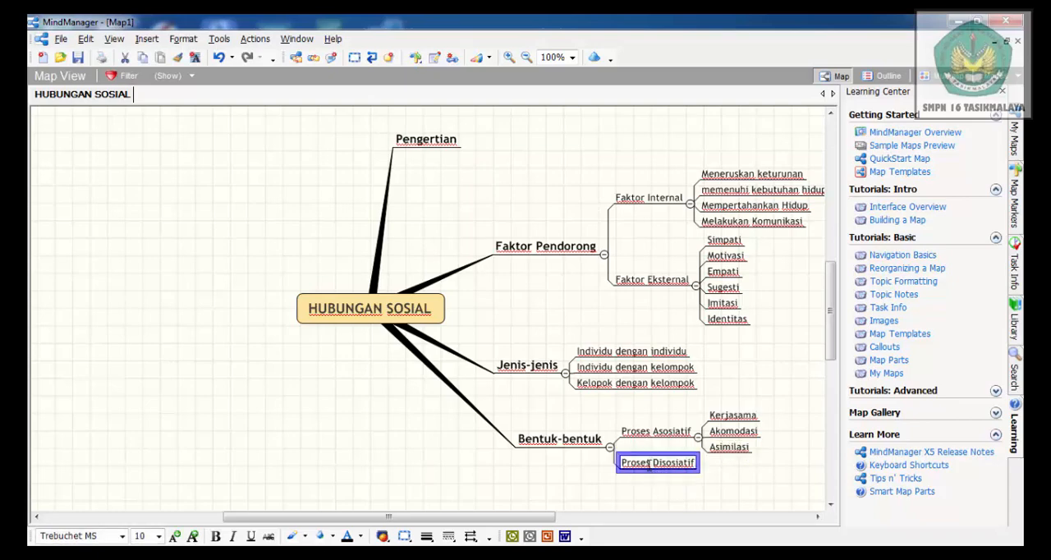
{"action": "left_click", "coordinate": [145, 42]}
{"action": "left_click", "coordinate": [172, 73]}
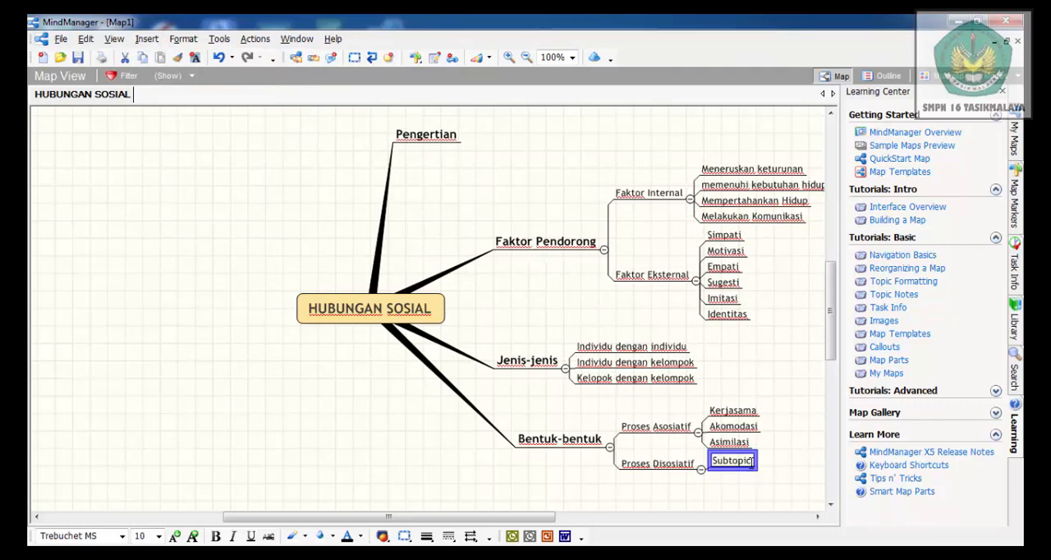
{"action": "left_click", "coordinate": [752, 461]}
{"action": "key", "text": "BackSpace"}
{"action": "key", "text": "BackSpace"}
{"action": "key", "text": "BackSpace"}
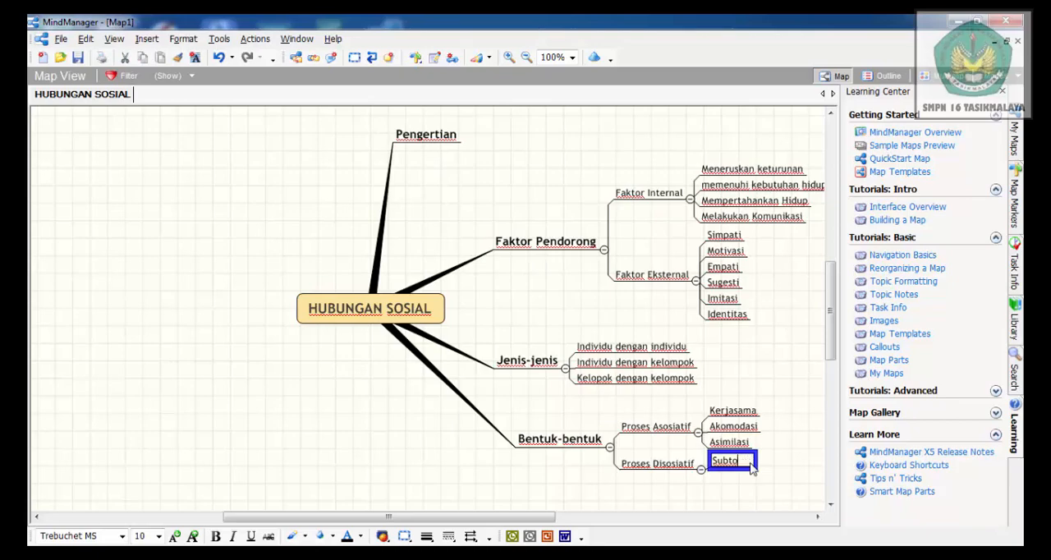
{"action": "key", "text": "BackSpace"}
{"action": "key", "text": "BackSpace"}
{"action": "key", "text": "BackSpace"}
{"action": "key", "text": "BackSpace"}
{"action": "key", "text": "BackSpace"}
{"action": "type", "text": "ersaina"}
{"action": "type", "text": "gn"}
{"action": "key", "text": "BackSpace"}
{"action": "type", "text": "an"}
Add a second subtopic named "Kontravensi" to Proses Disosiatif
{"action": "left_click", "coordinate": [663, 470]}
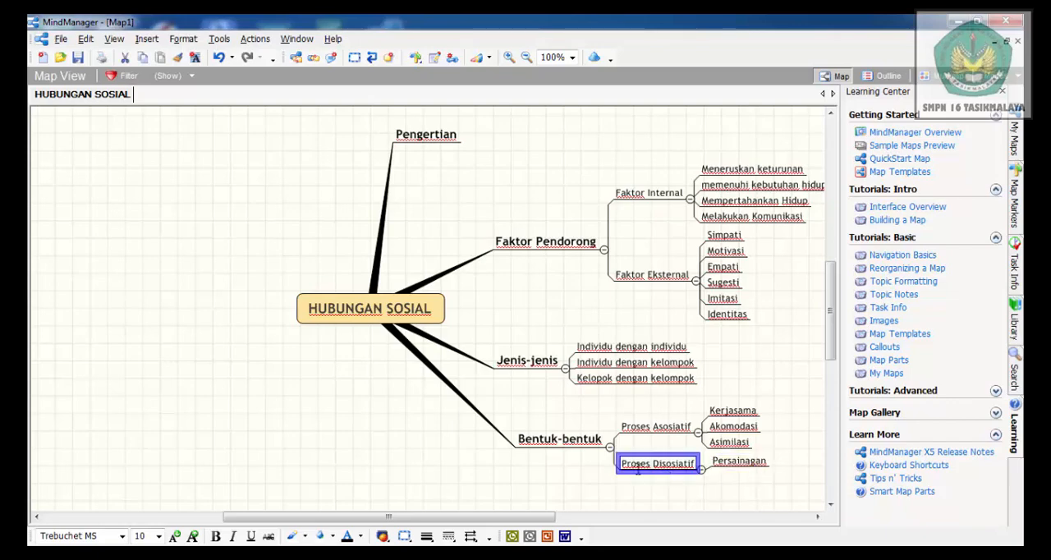
{"action": "left_click", "coordinate": [149, 40]}
{"action": "left_click", "coordinate": [176, 73]}
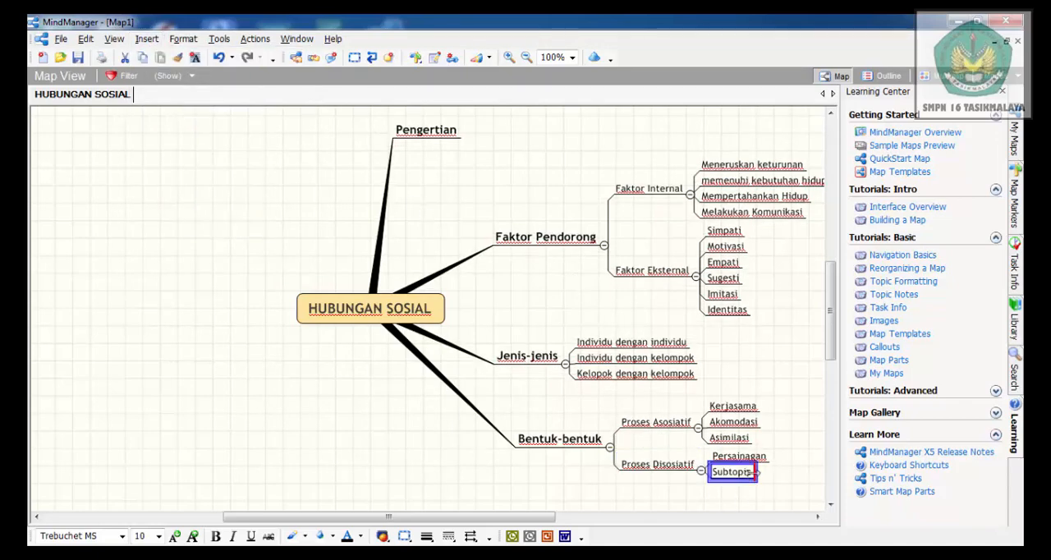
{"action": "left_click", "coordinate": [753, 480]}
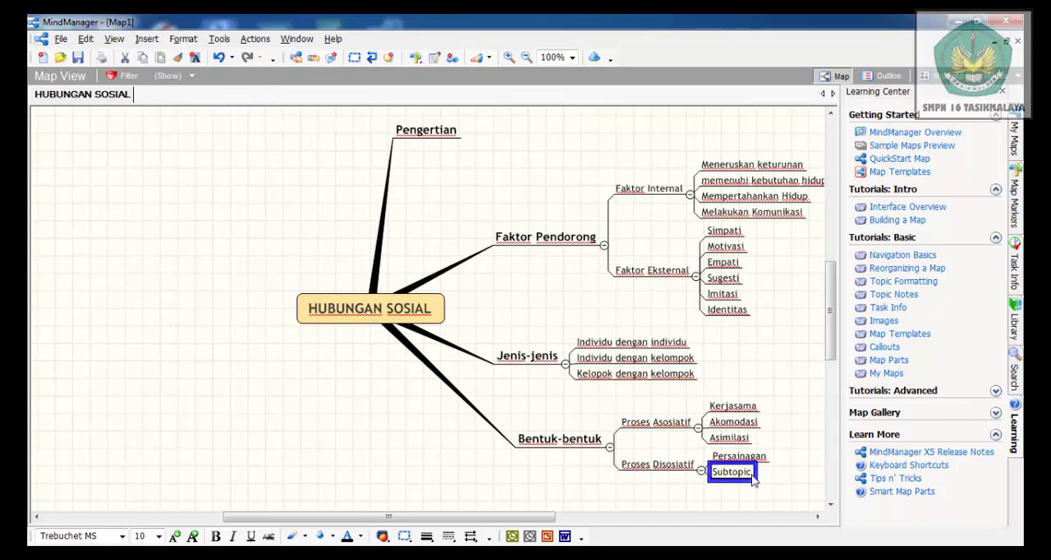
{"action": "key", "text": "BackSpace"}
{"action": "key", "text": "BackSpace"}
{"action": "key", "text": "BackSpace"}
{"action": "key", "text": "BackSpace"}
{"action": "key", "text": "BackSpace"}
{"action": "key", "text": "BackSpace"}
{"action": "key", "text": "BackSpace"}
{"action": "key", "text": "BackSpace"}
{"action": "type", "text": "Kontraven"}
Add a third subtopic named "Pertentangan" to Proses Disosiatif
{"action": "left_click", "coordinate": [659, 468]}
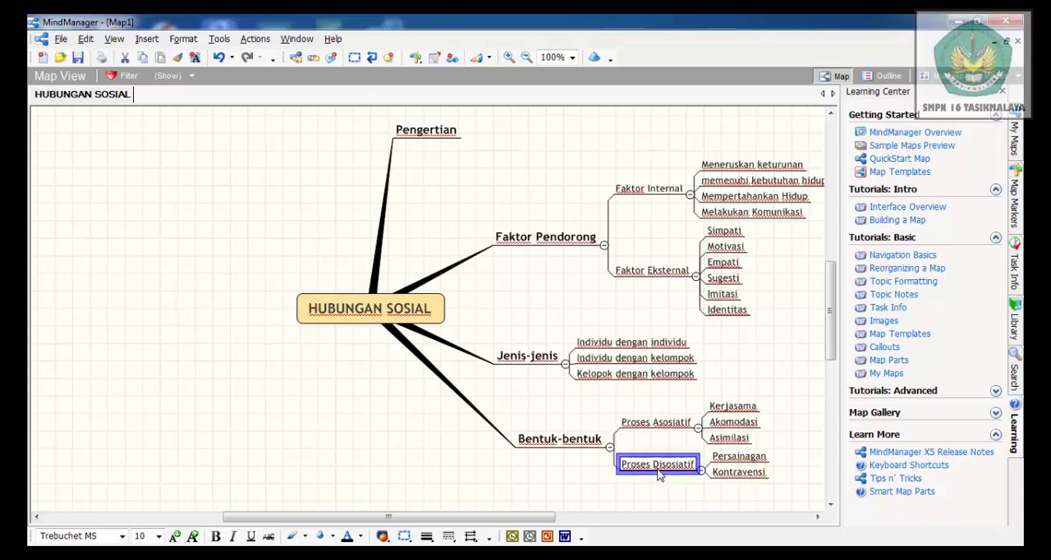
{"action": "left_click", "coordinate": [146, 38]}
{"action": "left_click", "coordinate": [173, 74]}
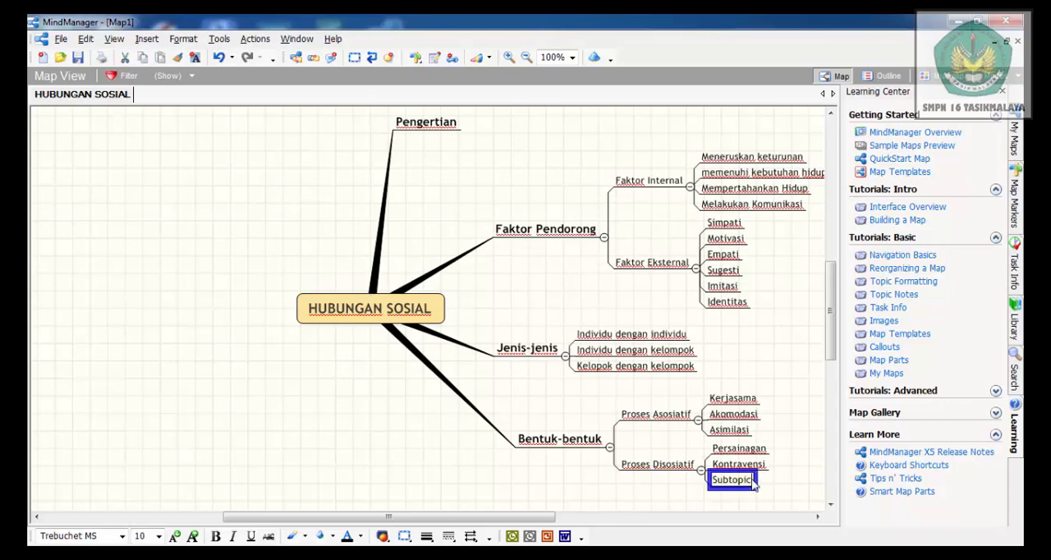
{"action": "key", "text": "BackSpace"}
{"action": "key", "text": "BackSpace"}
{"action": "key", "text": "BackSpace"}
{"action": "key", "text": "BackSpace"}
{"action": "key", "text": "BackSpace"}
{"action": "key", "text": "BackSpace"}
{"action": "key", "text": "BackSpace"}
{"action": "key", "text": "BackSpace"}
{"action": "type", "text": "Pertentangan"}
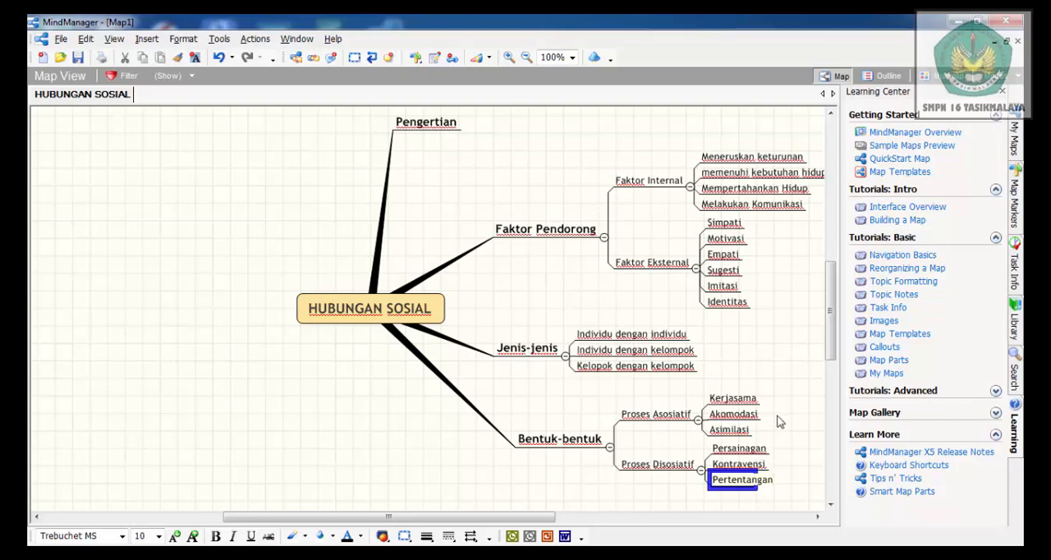
Insert a subtopic named "Kerukunan" under Kerjasama in the Proses Asosiatif branch
{"action": "left_click", "coordinate": [733, 399]}
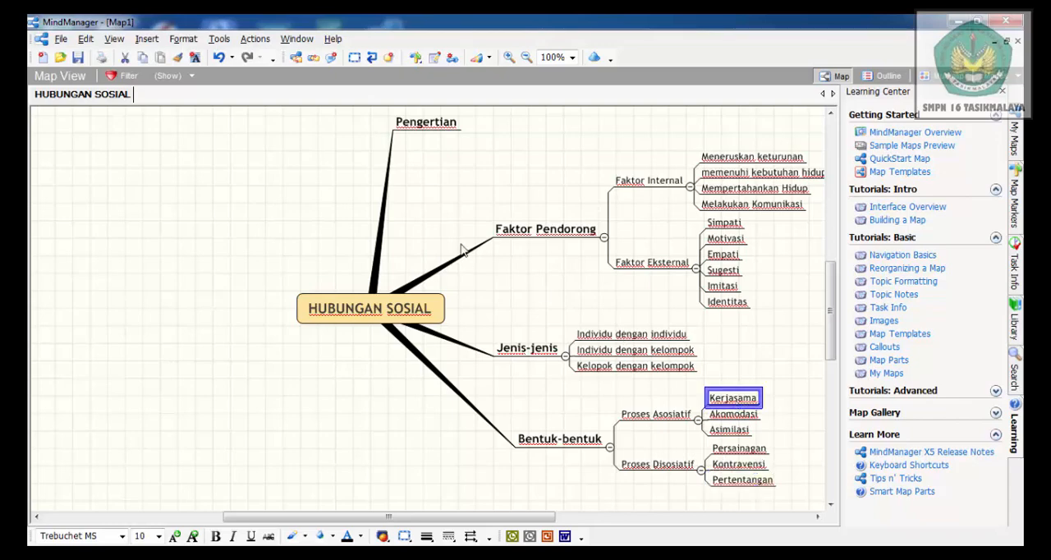
{"action": "left_click", "coordinate": [149, 41]}
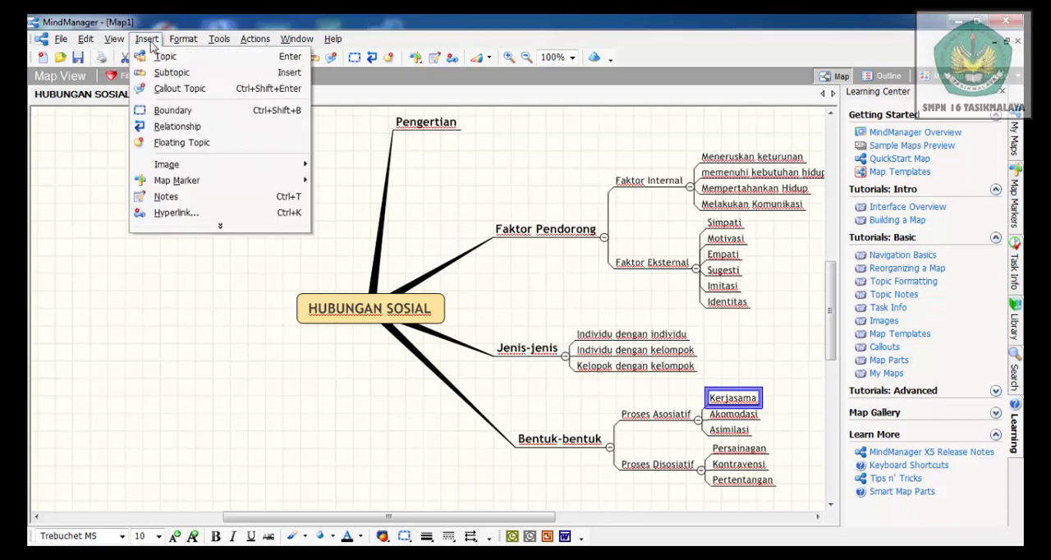
{"action": "left_click", "coordinate": [174, 73]}
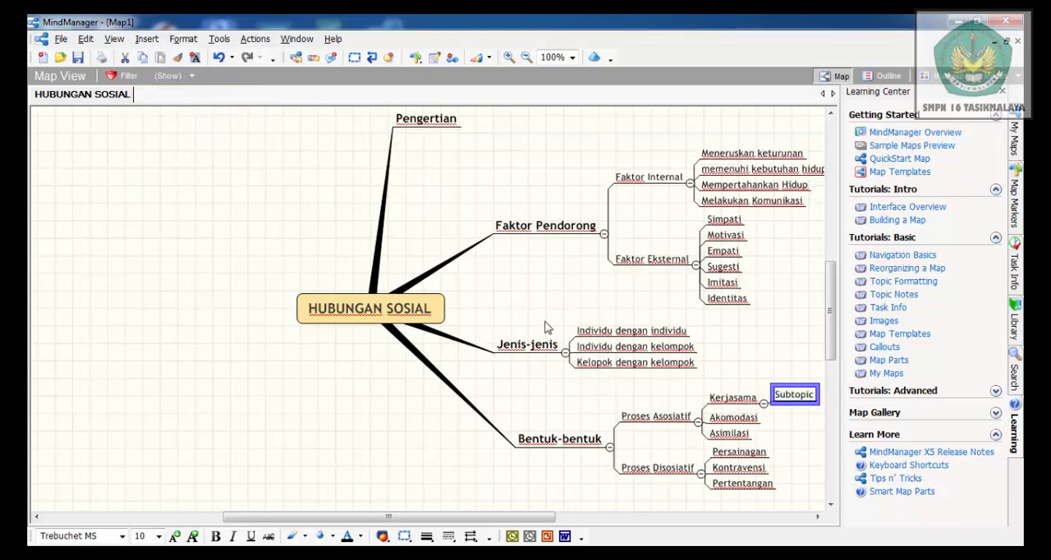
{"action": "left_click", "coordinate": [809, 393]}
{"action": "left_click", "coordinate": [814, 398]}
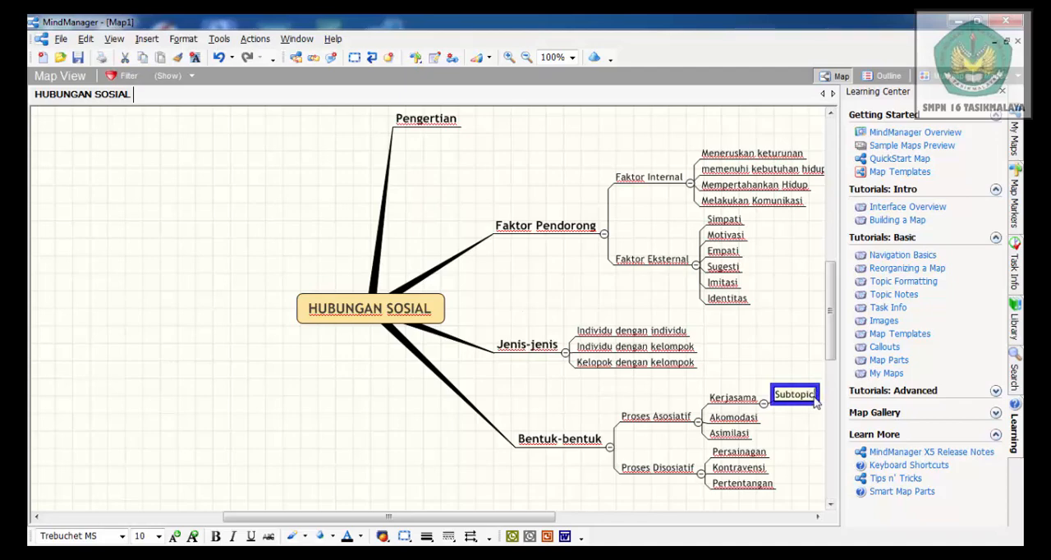
{"action": "key", "text": "BackSpace"}
{"action": "key", "text": "BackSpace"}
{"action": "key", "text": "BackSpace"}
{"action": "key", "text": "BackSpace"}
{"action": "key", "text": "BackSpace"}
{"action": "key", "text": "BackSpace"}
{"action": "key", "text": "BackSpace"}
{"action": "key", "text": "BackSpace"}
{"action": "type", "text": "Kerukunan"}
{"action": "left_click", "coordinate": [740, 417]}
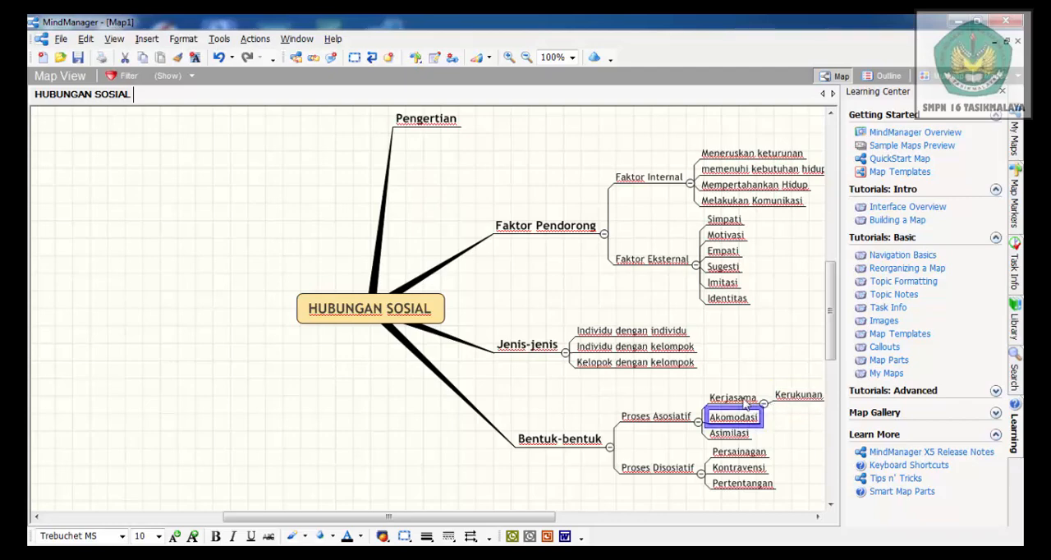
Add a second subtopic named "Bergaining" to Kerjasama
{"action": "left_click", "coordinate": [744, 401]}
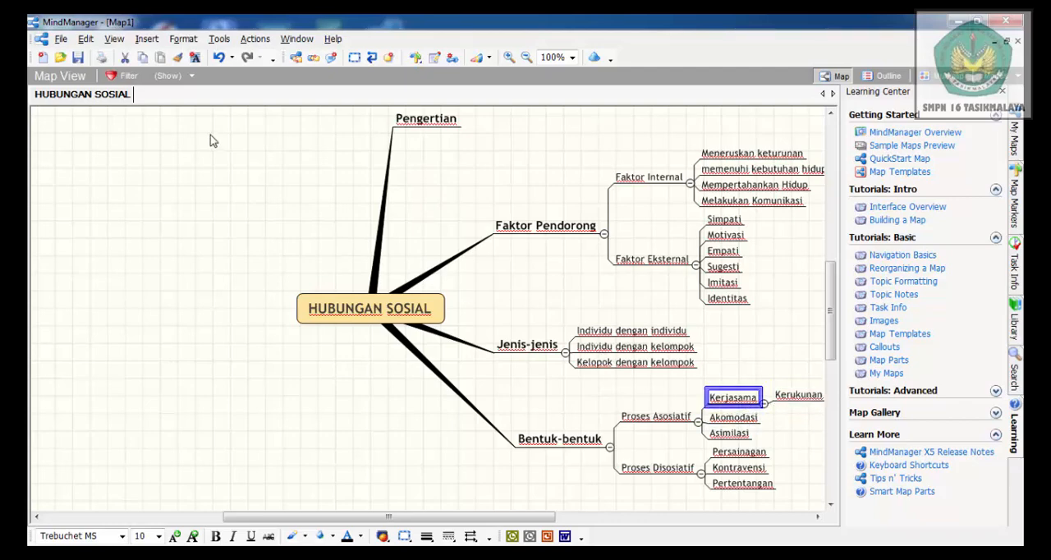
{"action": "left_click", "coordinate": [148, 40]}
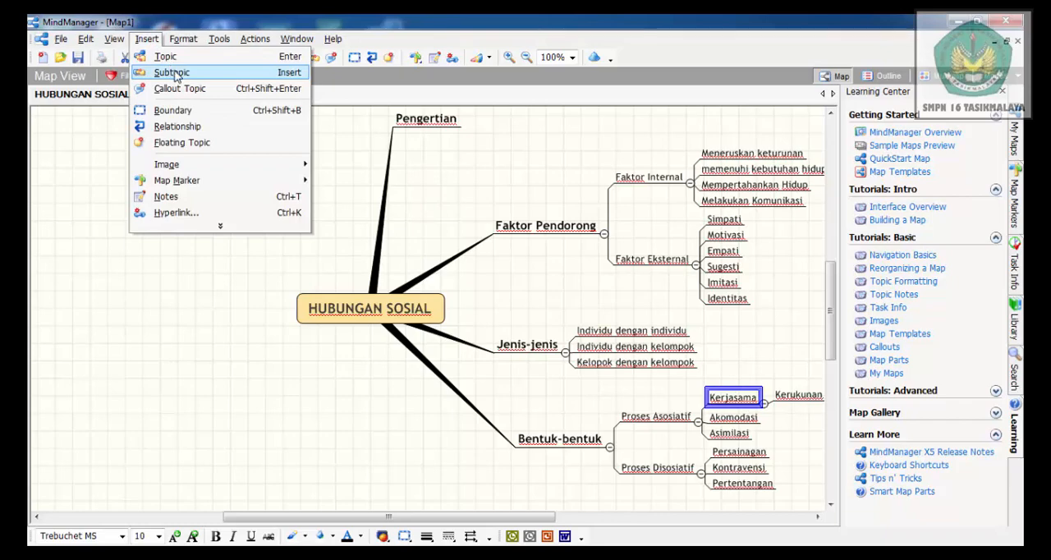
{"action": "key", "text": "Escape"}
{"action": "key", "text": "Insert"}
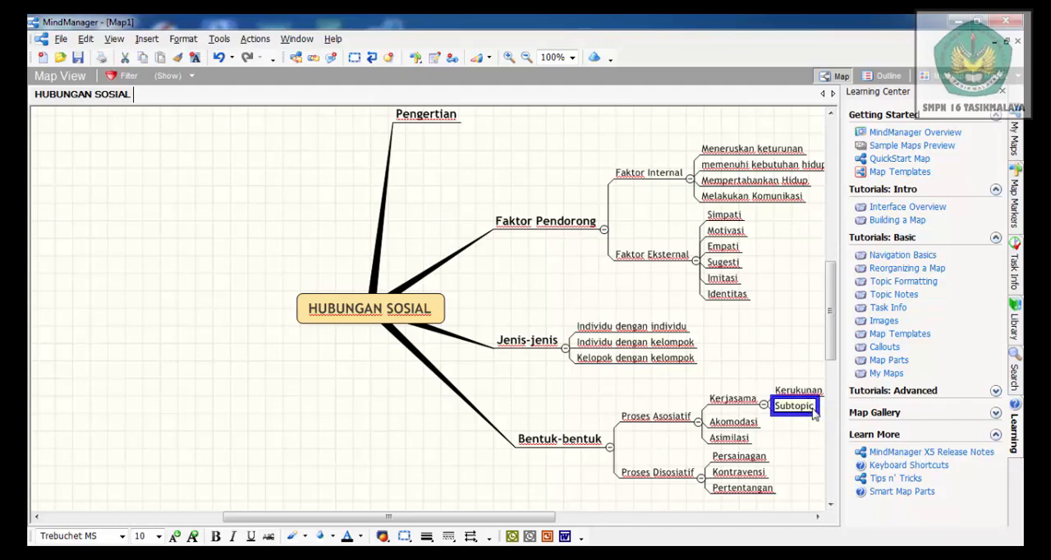
{"action": "key", "text": "BackSpace"}
{"action": "key", "text": "BackSpace"}
{"action": "key", "text": "BackSpace"}
{"action": "key", "text": "BackSpace"}
{"action": "key", "text": "BackSpace"}
{"action": "key", "text": "BackSpace"}
{"action": "key", "text": "BackSpace"}
{"action": "key", "text": "BackSpace"}
{"action": "type", "text": "Bergaining"}
Add a third subtopic named "Koptasi" to Kerjasama in the Proses Asosiatif branch
{"action": "left_click", "coordinate": [743, 402]}
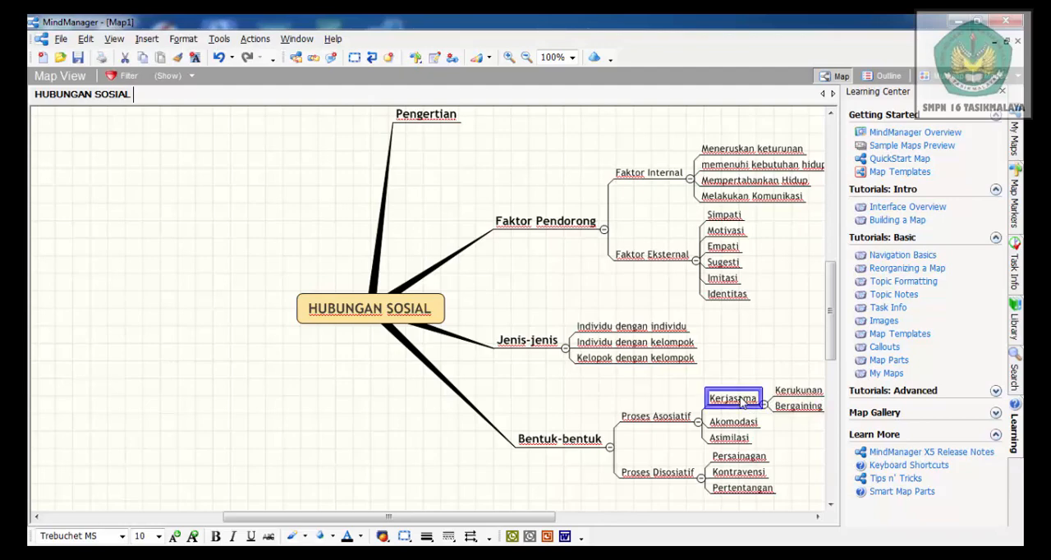
{"action": "left_click", "coordinate": [146, 38]}
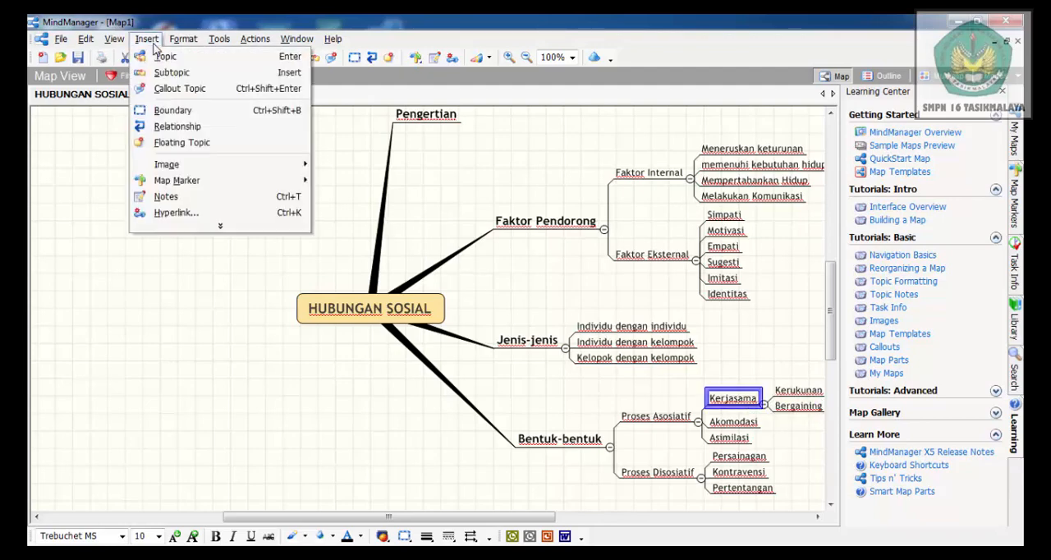
{"action": "left_click", "coordinate": [182, 75]}
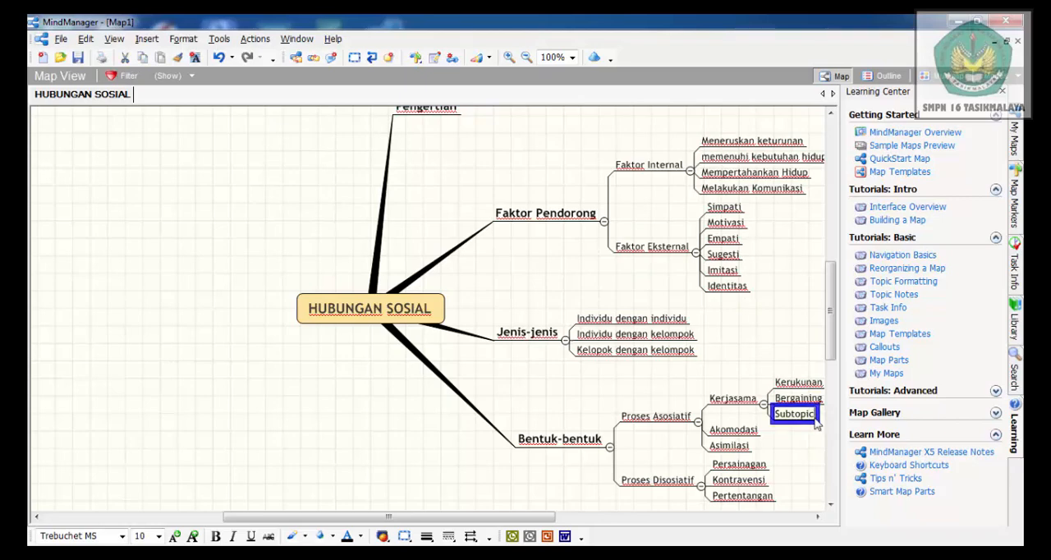
{"action": "key", "text": "BackSpace"}
{"action": "key", "text": "BackSpace"}
{"action": "key", "text": "BackSpace"}
{"action": "key", "text": "BackSpace"}
{"action": "key", "text": "BackSpace"}
{"action": "key", "text": "BackSpace"}
{"action": "key", "text": "BackSpace"}
{"action": "key", "text": "BackSpace"}
{"action": "type", "text": "Koptas"}
Add a fourth subtopic named "Koalisi" to Kerjasama
{"action": "left_click", "coordinate": [734, 406]}
{"action": "left_click", "coordinate": [727, 401]}
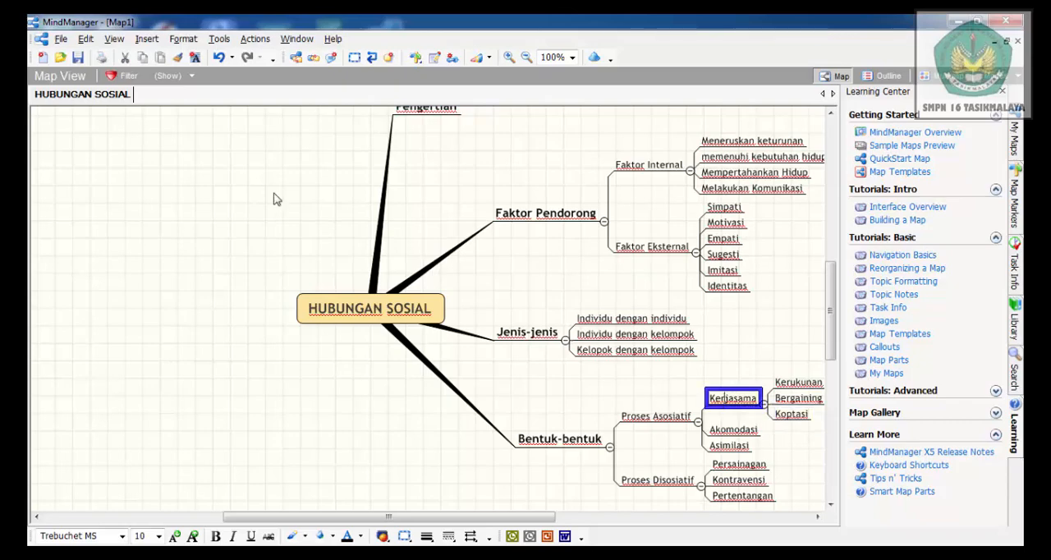
{"action": "left_click", "coordinate": [146, 38]}
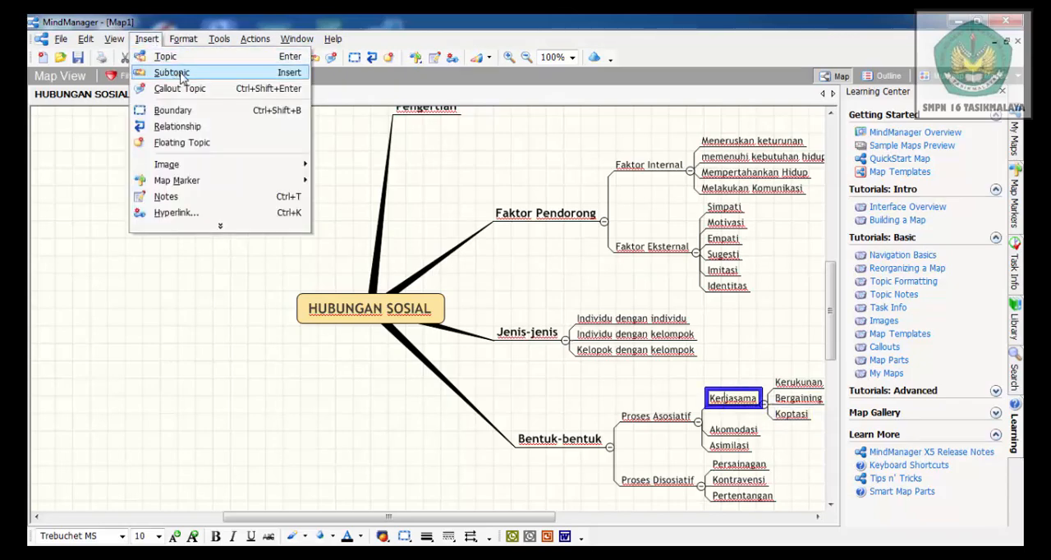
{"action": "left_click", "coordinate": [171, 74]}
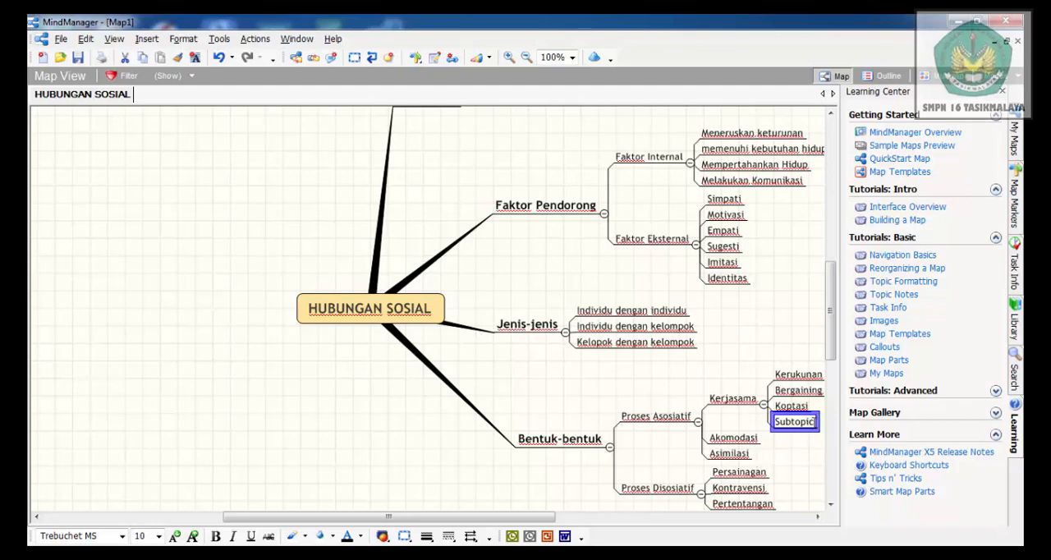
{"action": "left_click", "coordinate": [815, 421]}
{"action": "key", "text": "BackSpace"}
{"action": "key", "text": "BackSpace"}
{"action": "key", "text": "BackSpace"}
{"action": "key", "text": "BackSpace"}
{"action": "key", "text": "BackSpace"}
{"action": "key", "text": "BackSpace"}
{"action": "key", "text": "BackSpace"}
{"action": "key", "text": "BackSpace"}
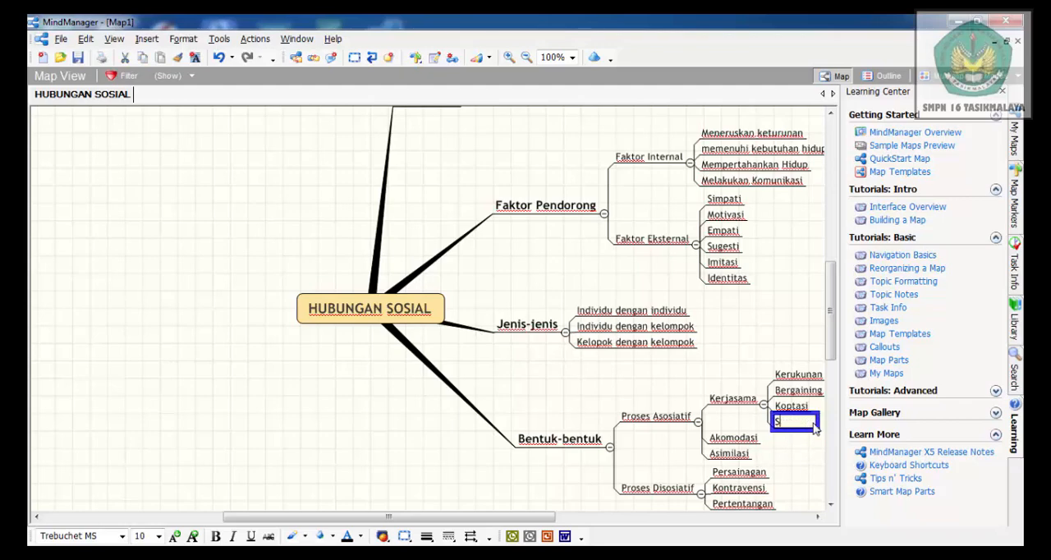
{"action": "type", "text": "Koalisi"}
Insert a fifth subtopic under Kerjasama and clear its placeholder text
{"action": "left_click", "coordinate": [720, 401]}
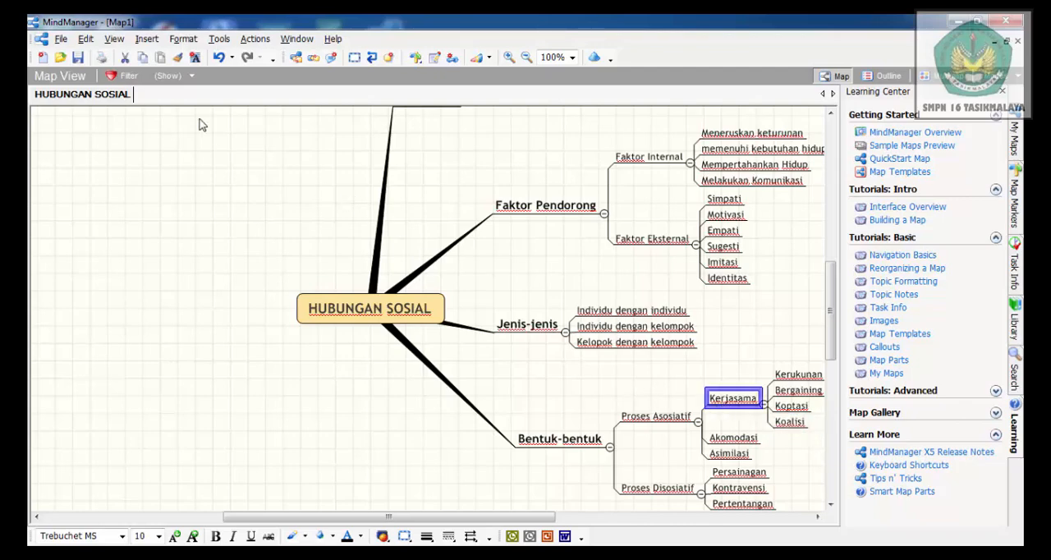
{"action": "left_click", "coordinate": [150, 40]}
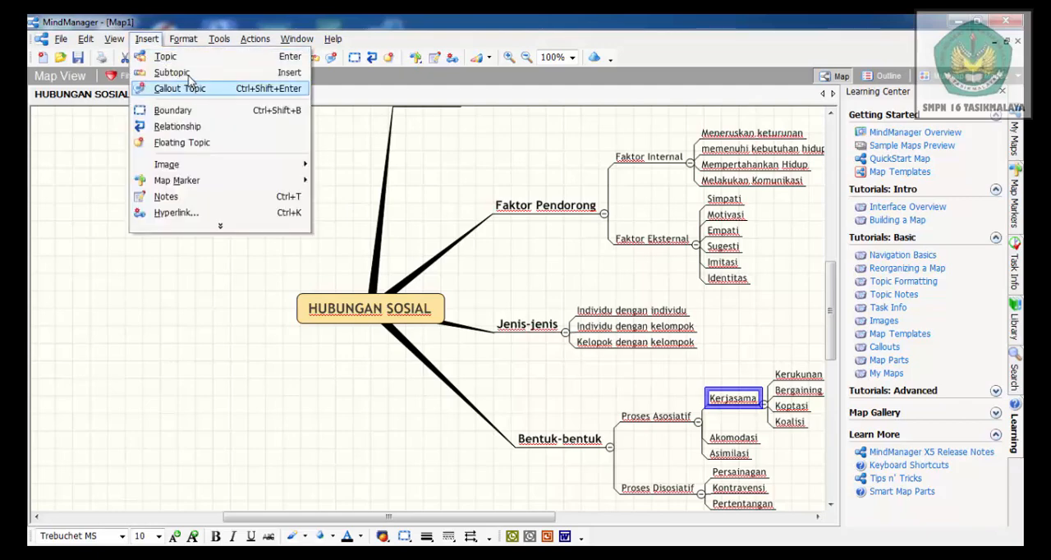
{"action": "left_click", "coordinate": [190, 73]}
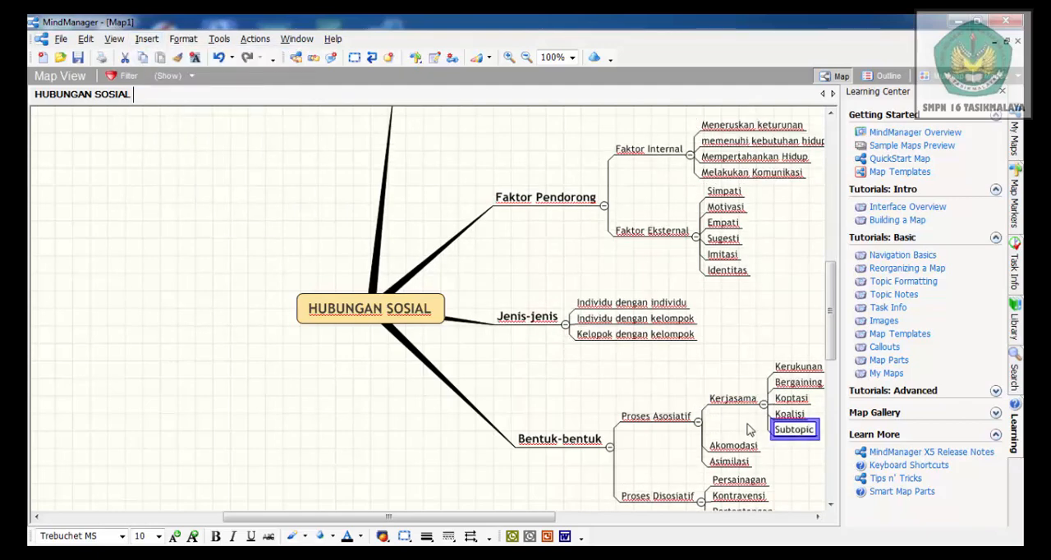
{"action": "left_click", "coordinate": [815, 428]}
{"action": "key", "text": "BackSpace"}
{"action": "key", "text": "BackSpace"}
{"action": "key", "text": "BackSpace"}
{"action": "key", "text": "BackSpace"}
{"action": "key", "text": "BackSpace"}
{"action": "key", "text": "BackSpace"}
{"action": "key", "text": "BackSpace"}
{"action": "key", "text": "BackSpace"}
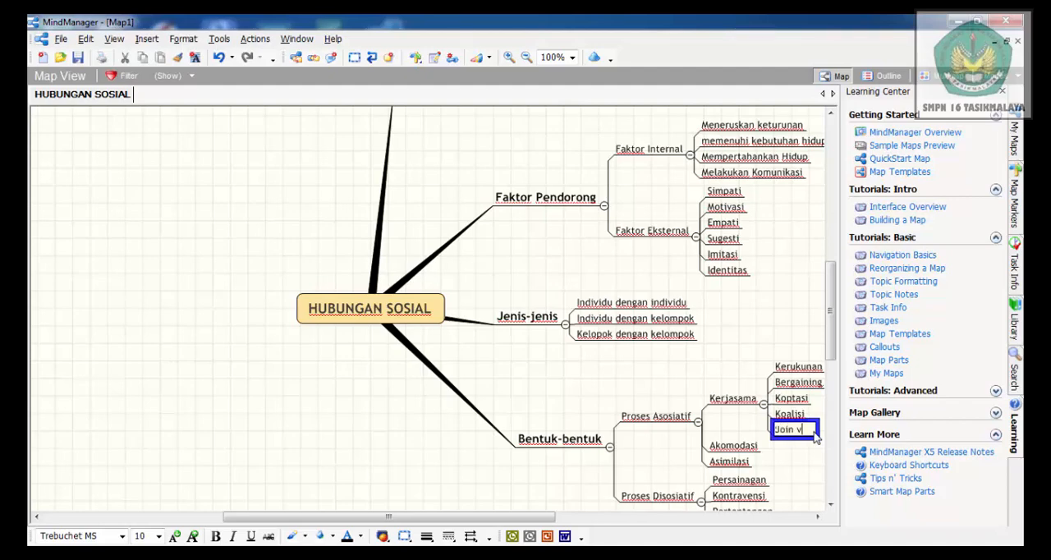
Name the new fifth subtopic of Kerjasama "Join venture"
{"action": "type", "text": "Join venture"}
Add a first subtopic named "Pemaksaan" to Akomodasi in the Proses Asosiatif branch
{"action": "left_click", "coordinate": [714, 448]}
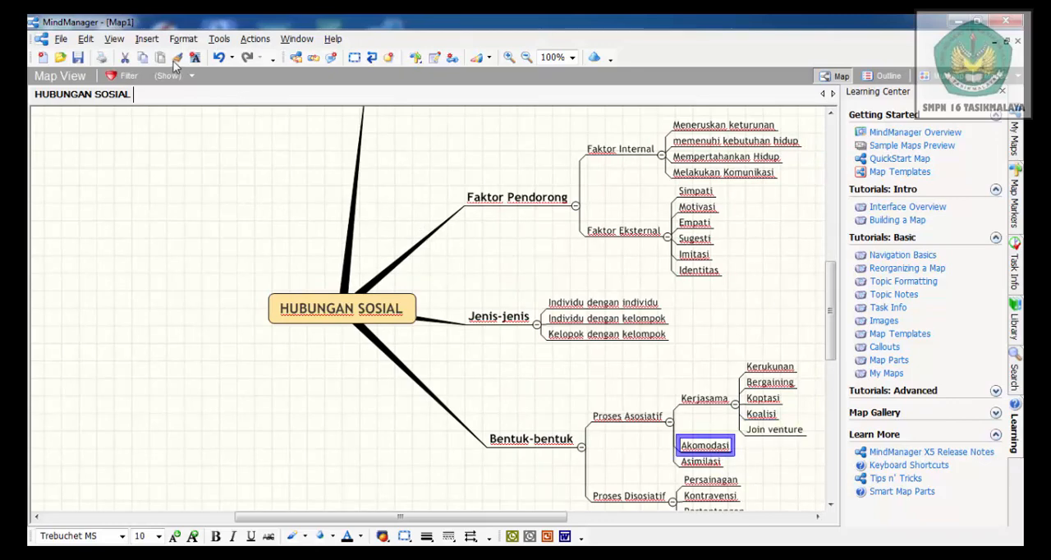
{"action": "left_click", "coordinate": [146, 38]}
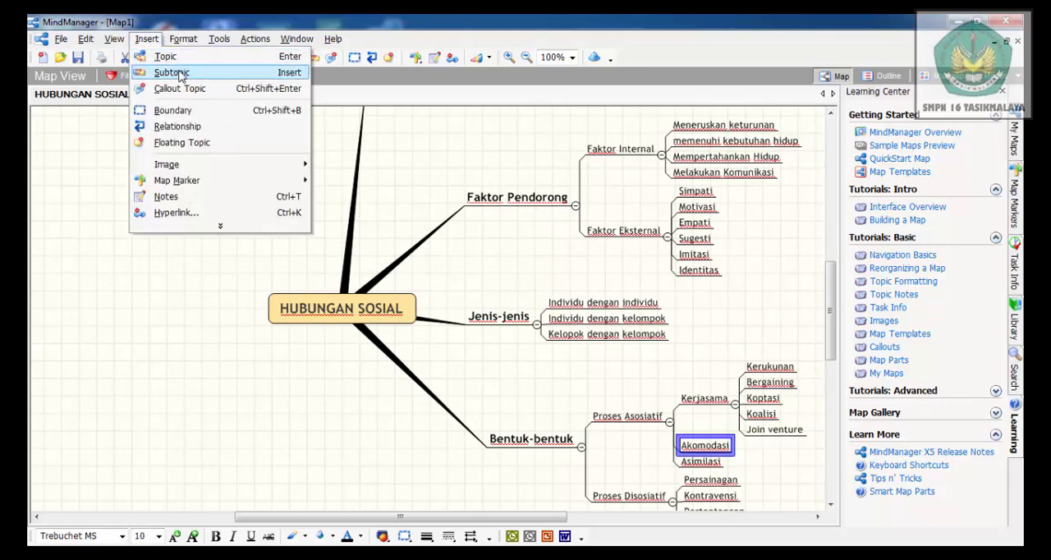
{"action": "left_click", "coordinate": [176, 73]}
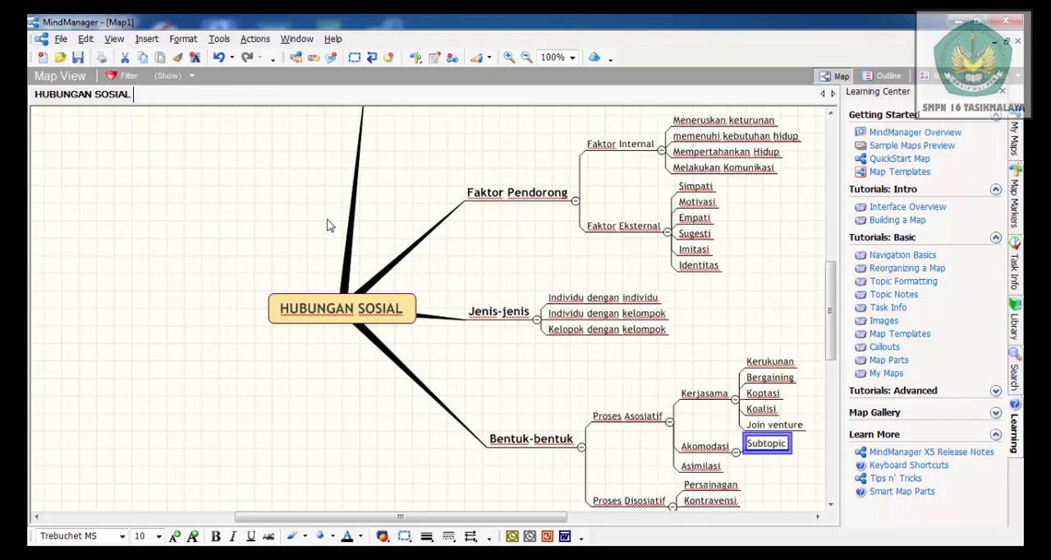
{"action": "left_click", "coordinate": [786, 444]}
{"action": "key", "text": "BackSpace"}
{"action": "key", "text": "BackSpace"}
{"action": "key", "text": "BackSpace"}
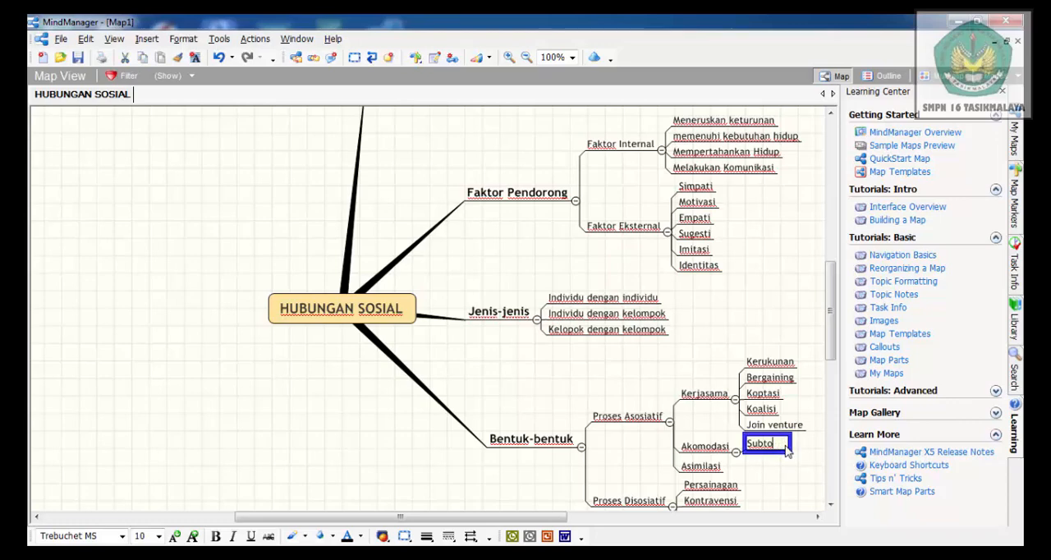
{"action": "key", "text": "BackSpace"}
{"action": "key", "text": "BackSpace"}
{"action": "key", "text": "BackSpace"}
{"action": "key", "text": "BackSpace"}
{"action": "key", "text": "BackSpace"}
{"action": "type", "text": "Pemaksaan"}
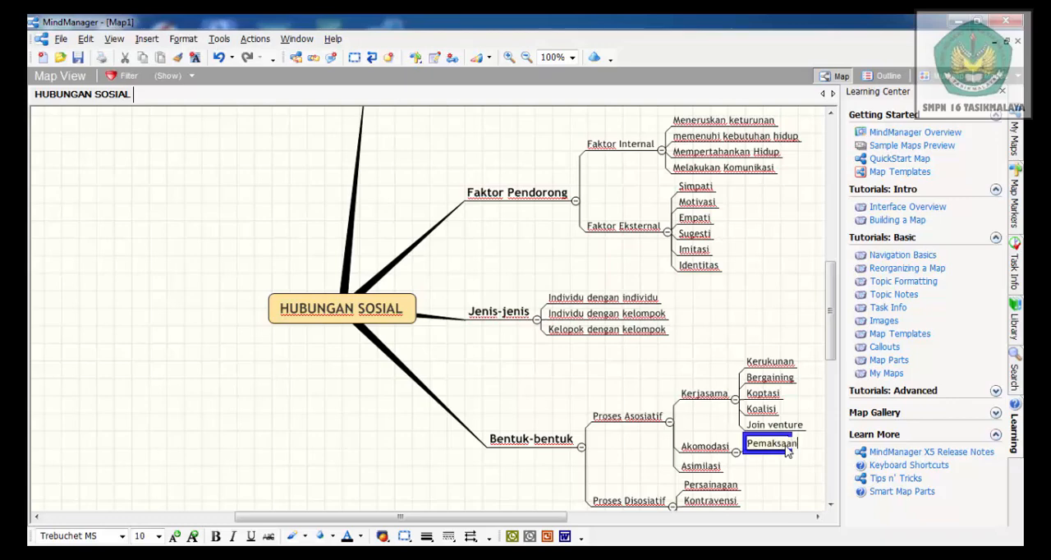
Add a second subtopic named "Kompromi" to Akomodasi
{"action": "left_click", "coordinate": [719, 450]}
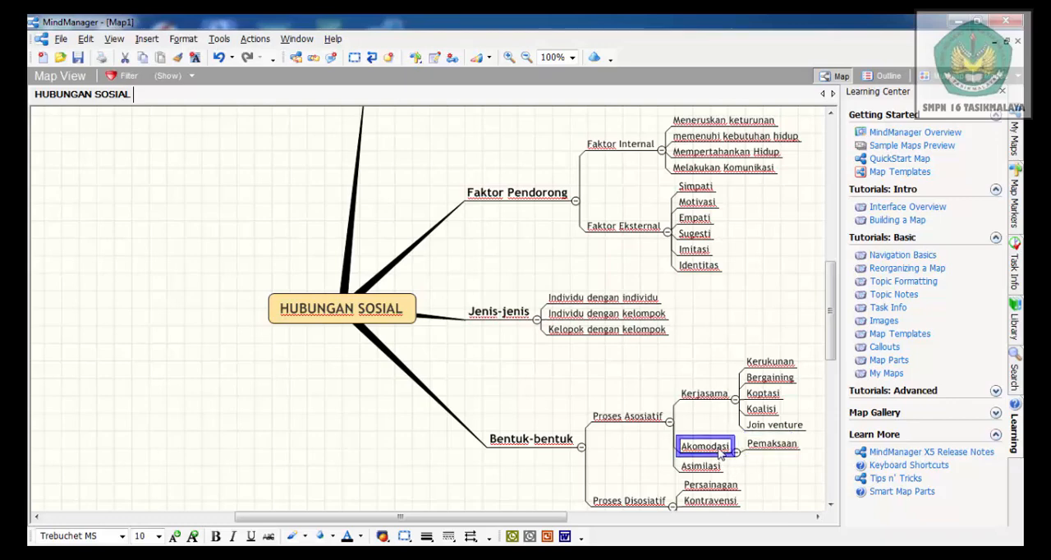
{"action": "left_click", "coordinate": [145, 41]}
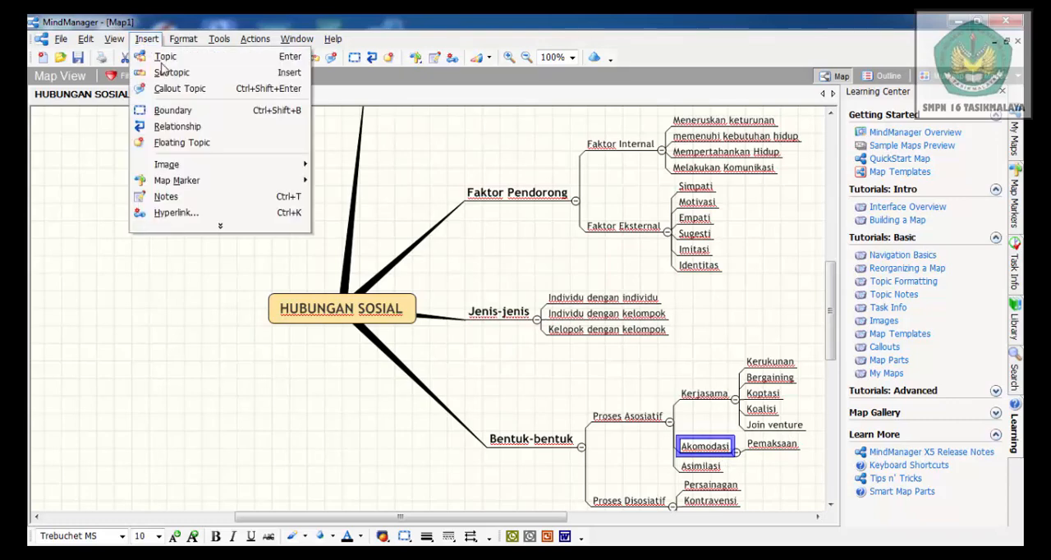
{"action": "left_click", "coordinate": [171, 72]}
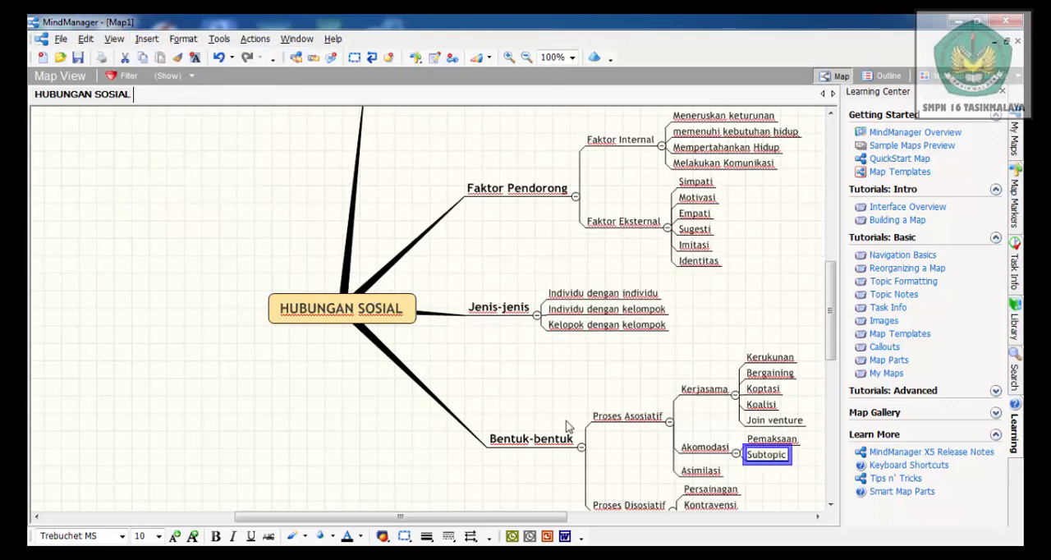
{"action": "left_click", "coordinate": [787, 455]}
{"action": "left_click", "coordinate": [784, 460]}
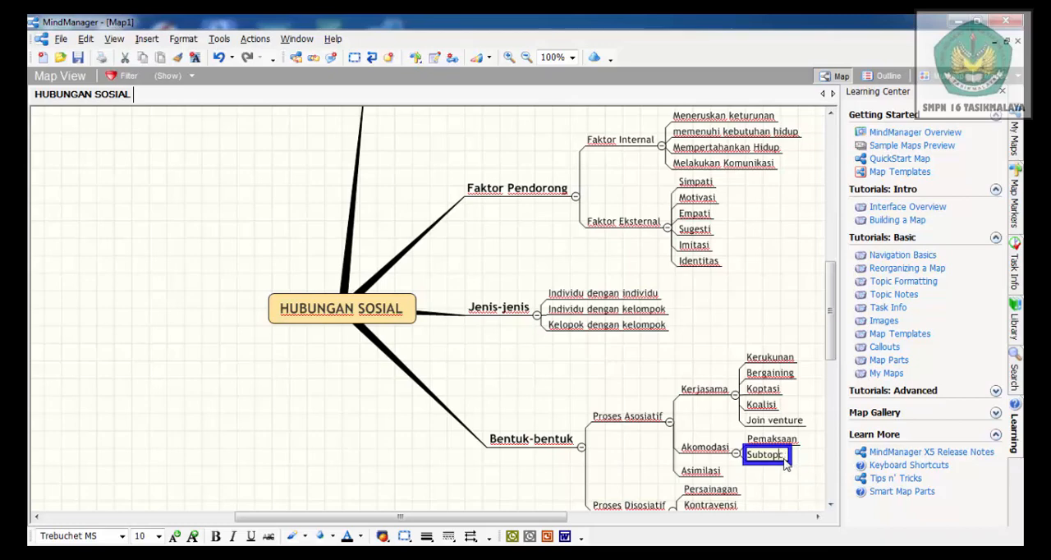
{"action": "key", "text": "BackSpace"}
{"action": "key", "text": "BackSpace"}
{"action": "key", "text": "BackSpace"}
{"action": "key", "text": "BackSpace"}
{"action": "key", "text": "BackSpace"}
{"action": "key", "text": "BackSpace"}
{"action": "key", "text": "BackSpace"}
{"action": "type", "text": "Kompromi"}
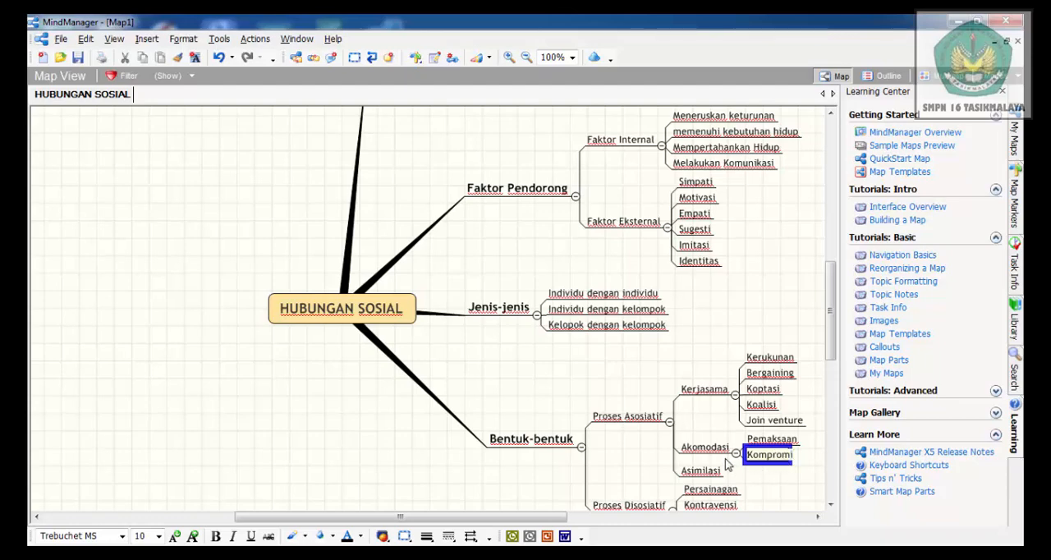
Add a third subtopic named "Mediasi" to Akomodasi
{"action": "left_click", "coordinate": [712, 450]}
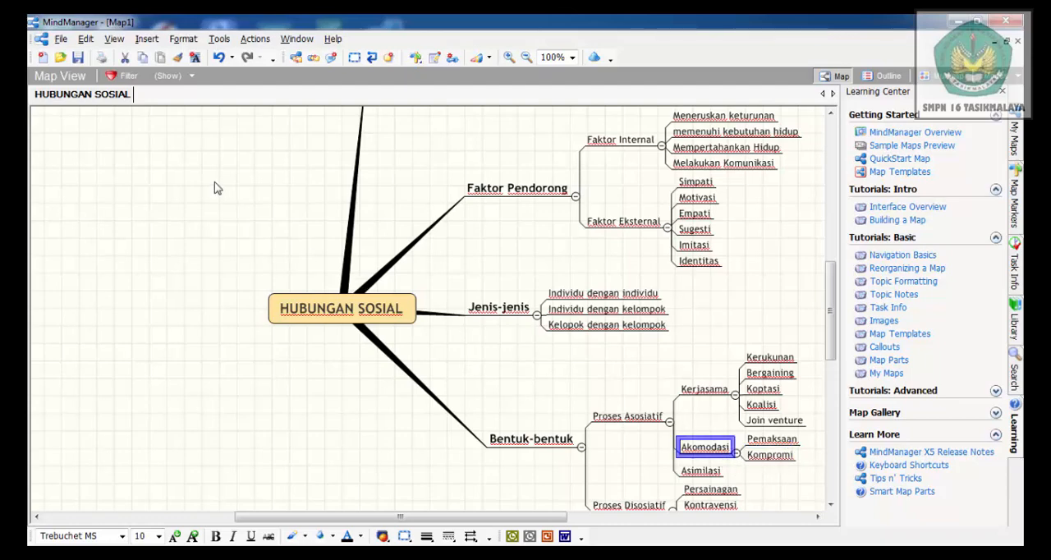
{"action": "left_click", "coordinate": [147, 41]}
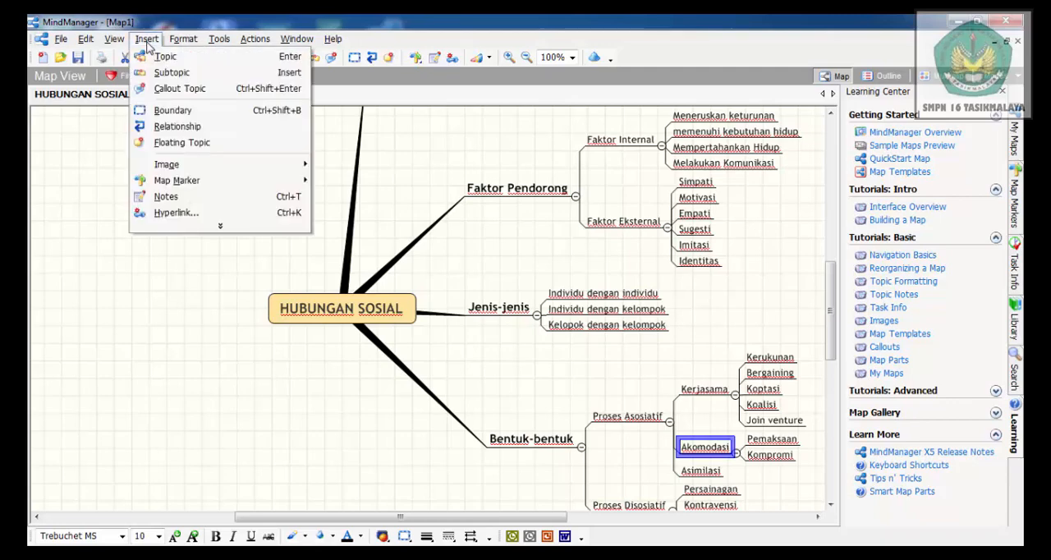
{"action": "left_click", "coordinate": [173, 72]}
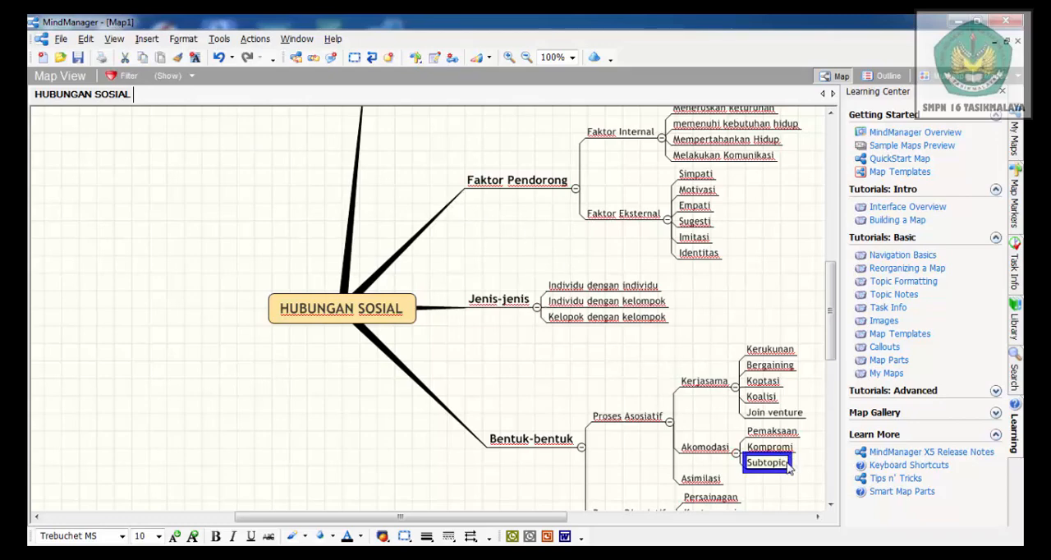
{"action": "key", "text": "BackSpace"}
{"action": "key", "text": "BackSpace"}
{"action": "key", "text": "BackSpace"}
{"action": "key", "text": "BackSpace"}
Add a fourth subtopic named "Arbitrasi" to Akomodasi in the Proses Asosiatif branch
{"action": "left_click", "coordinate": [713, 450]}
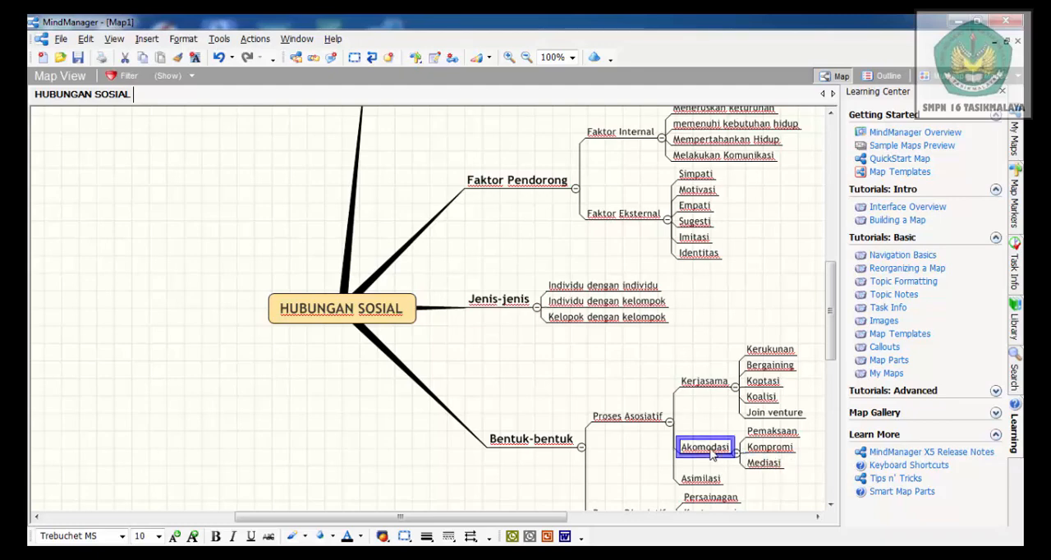
{"action": "left_click", "coordinate": [148, 39]}
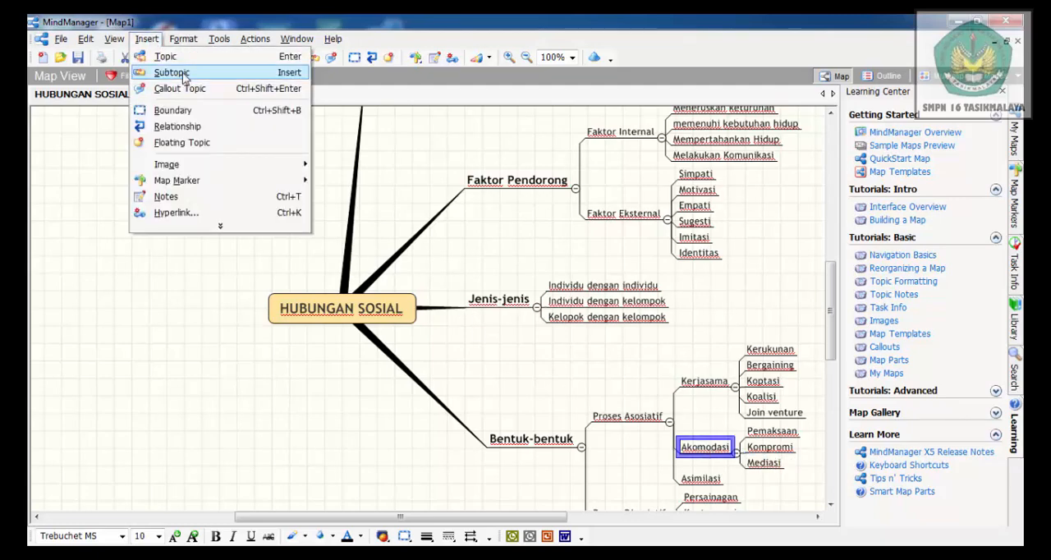
{"action": "left_click", "coordinate": [183, 76]}
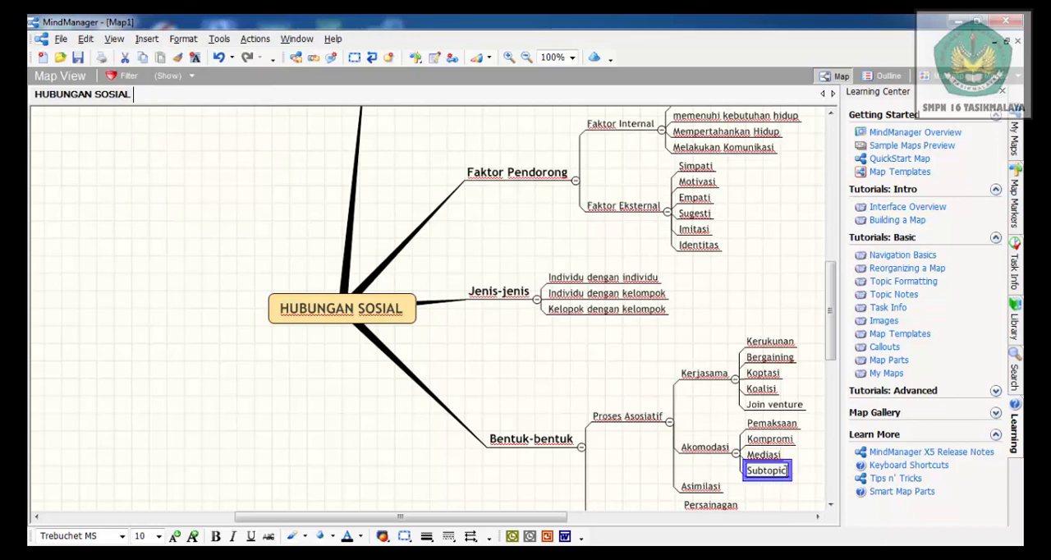
{"action": "double_click", "coordinate": [787, 476]}
{"action": "type", "text": "Sub"}
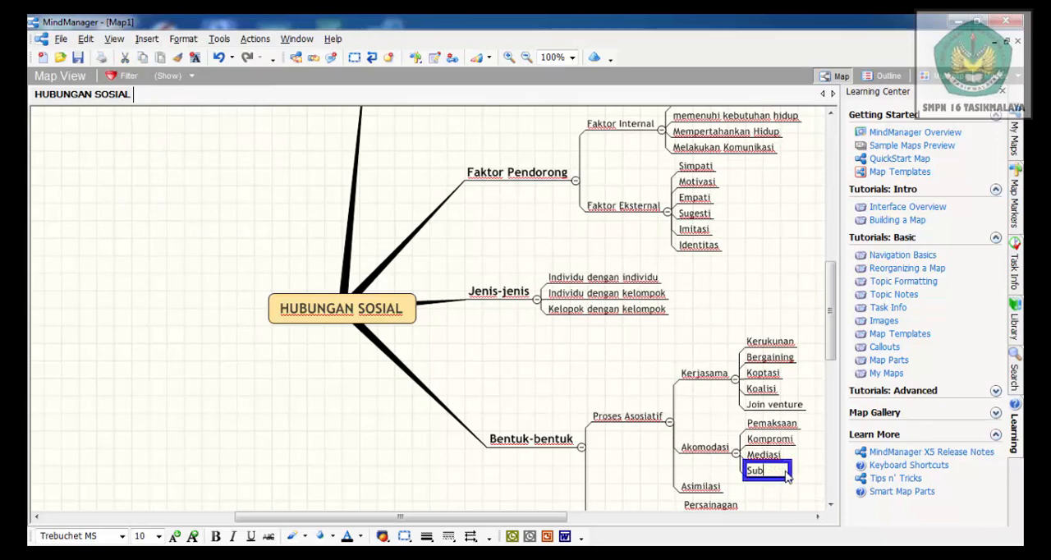
{"action": "key", "text": "BackSpace"}
{"action": "key", "text": "BackSpace"}
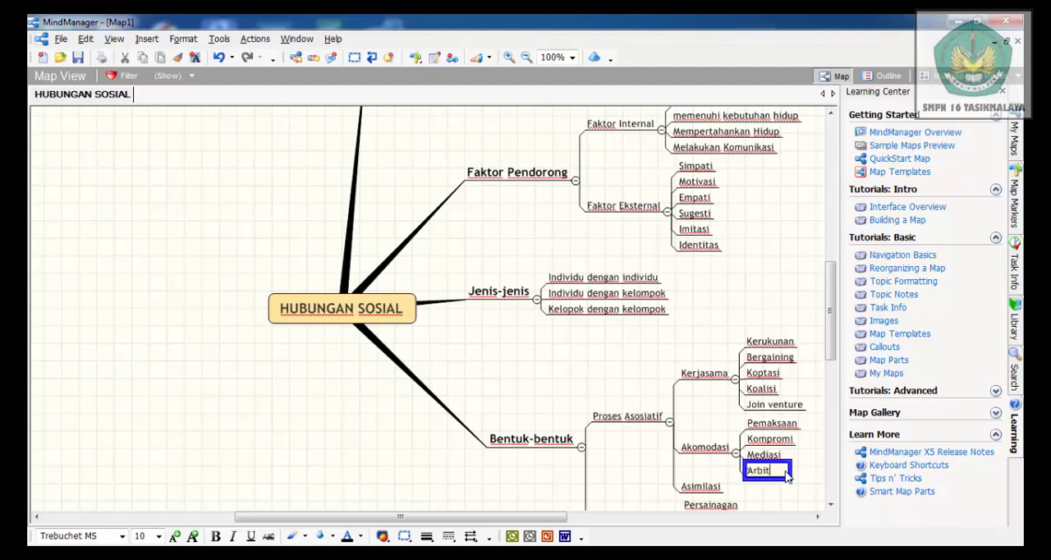
Add a fifth subtopic named "Konsiliasi" to Akomodasi
{"action": "left_click", "coordinate": [711, 452]}
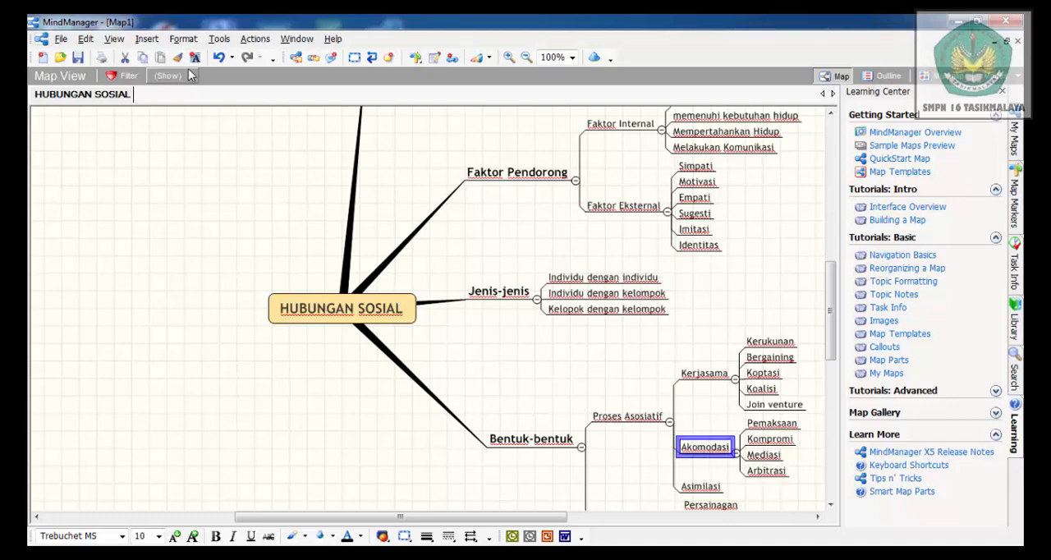
{"action": "left_click", "coordinate": [148, 40]}
{"action": "left_click", "coordinate": [168, 72]}
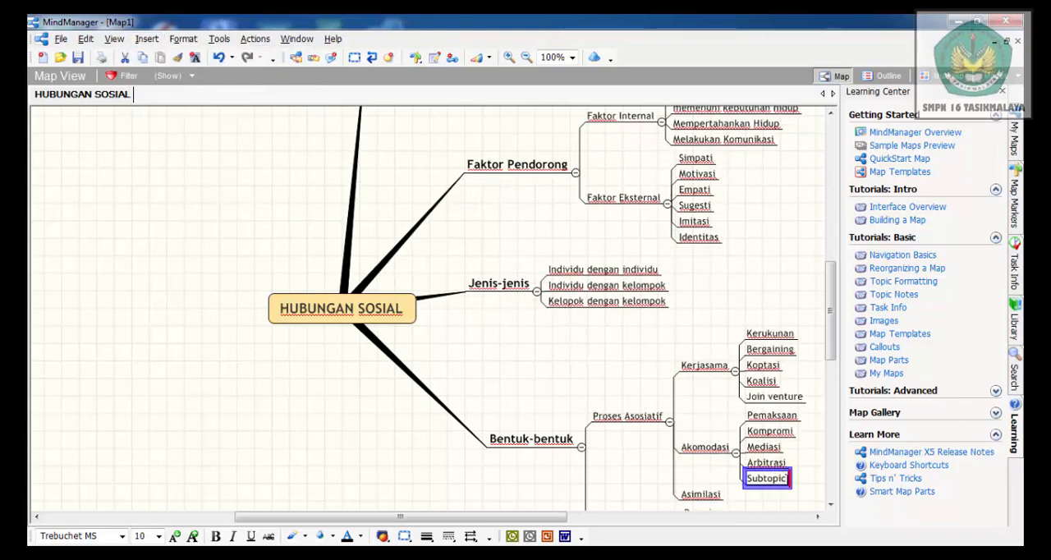
{"action": "left_click", "coordinate": [787, 480]}
{"action": "key", "text": "BackSpace"}
{"action": "key", "text": "BackSpace"}
{"action": "key", "text": "BackSpace"}
{"action": "key", "text": "BackSpace"}
{"action": "key", "text": "BackSpace"}
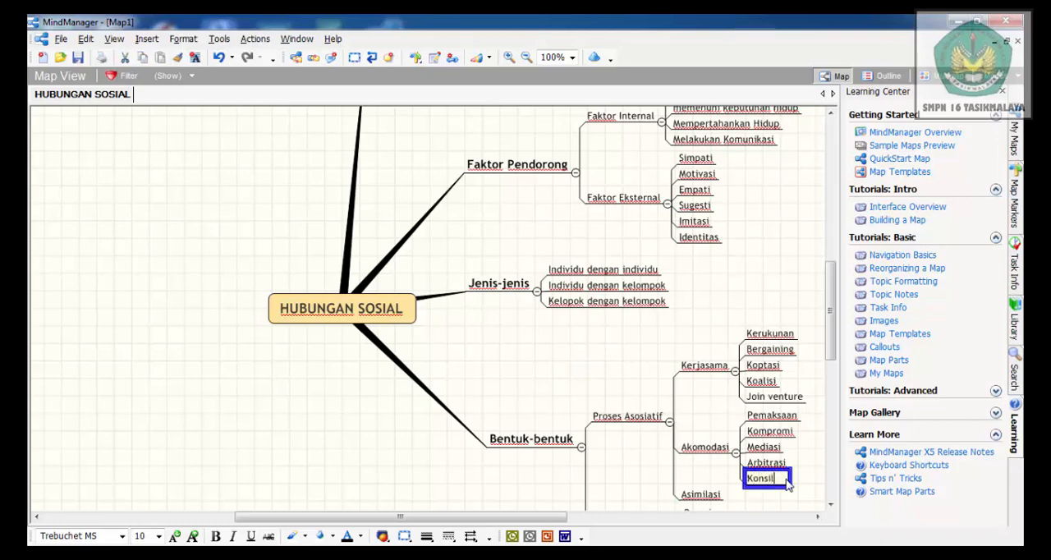
Add a sixth subtopic named "Toleransi" to Akomodasi
{"action": "left_click", "coordinate": [698, 451]}
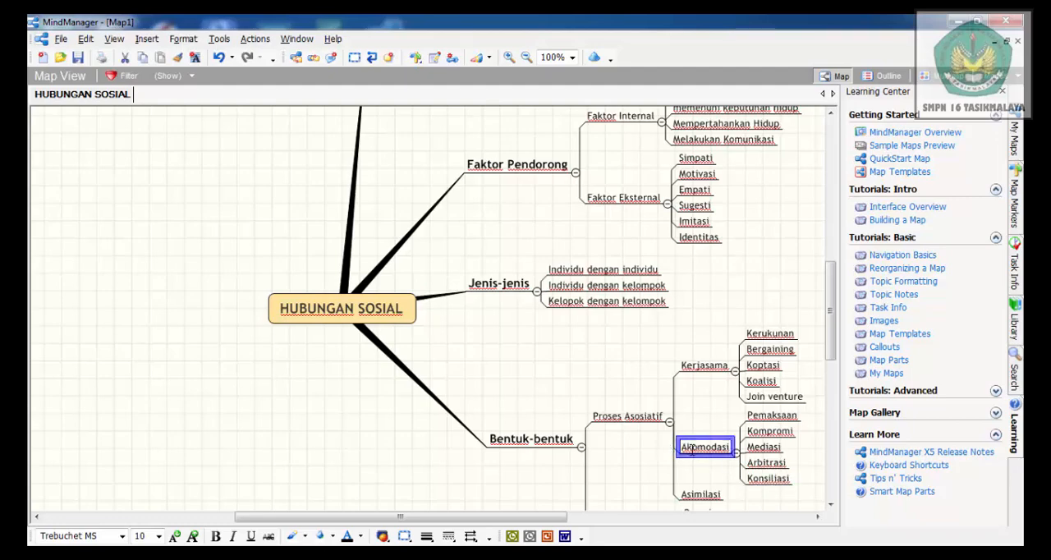
{"action": "left_click", "coordinate": [147, 39]}
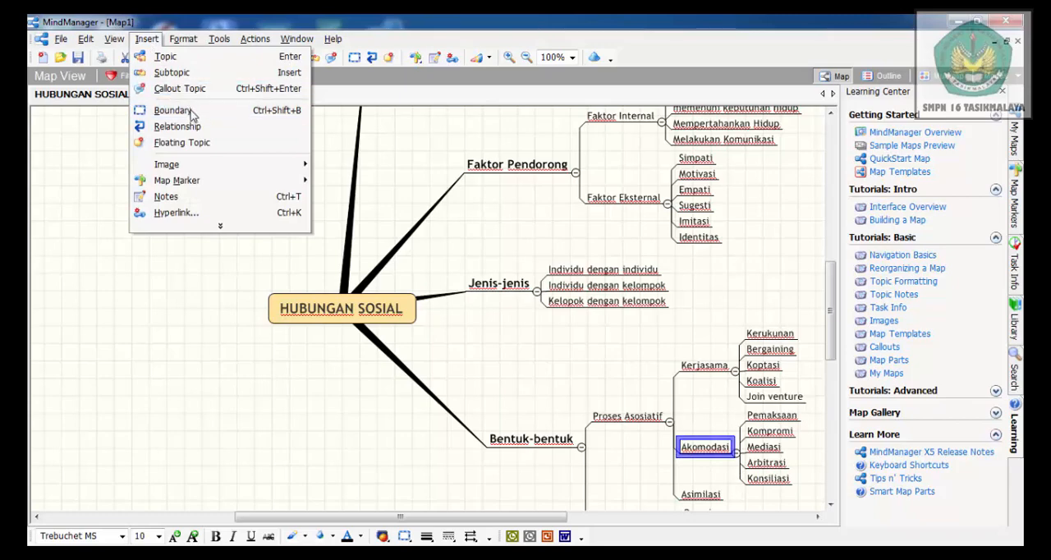
{"action": "left_click", "coordinate": [172, 73]}
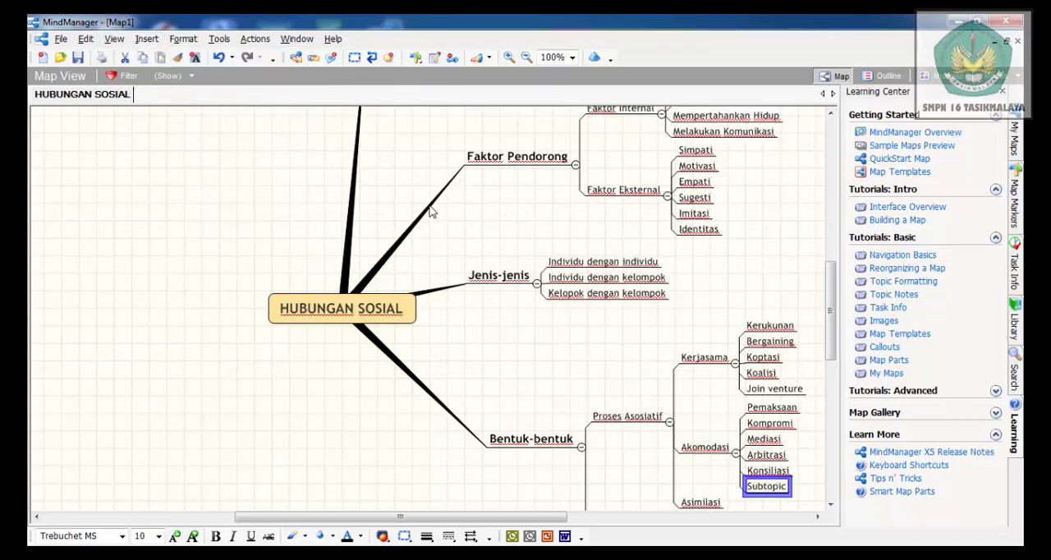
{"action": "left_click", "coordinate": [780, 492]}
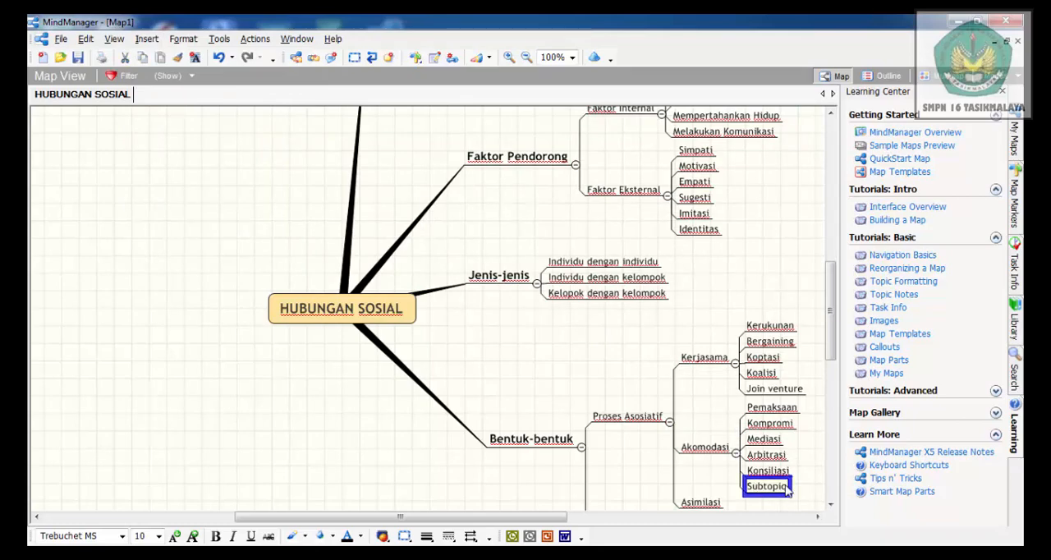
{"action": "key", "text": "BackSpace"}
{"action": "key", "text": "BackSpace"}
{"action": "key", "text": "BackSpace"}
{"action": "key", "text": "BackSpace"}
{"action": "key", "text": "BackSpace"}
{"action": "key", "text": "BackSpace"}
{"action": "key", "text": "BackSpace"}
{"action": "key", "text": "BackSpace"}
Add a seventh subtopic named "Stale mate" to Akomodasi and deselect it
{"action": "left_click", "coordinate": [705, 454]}
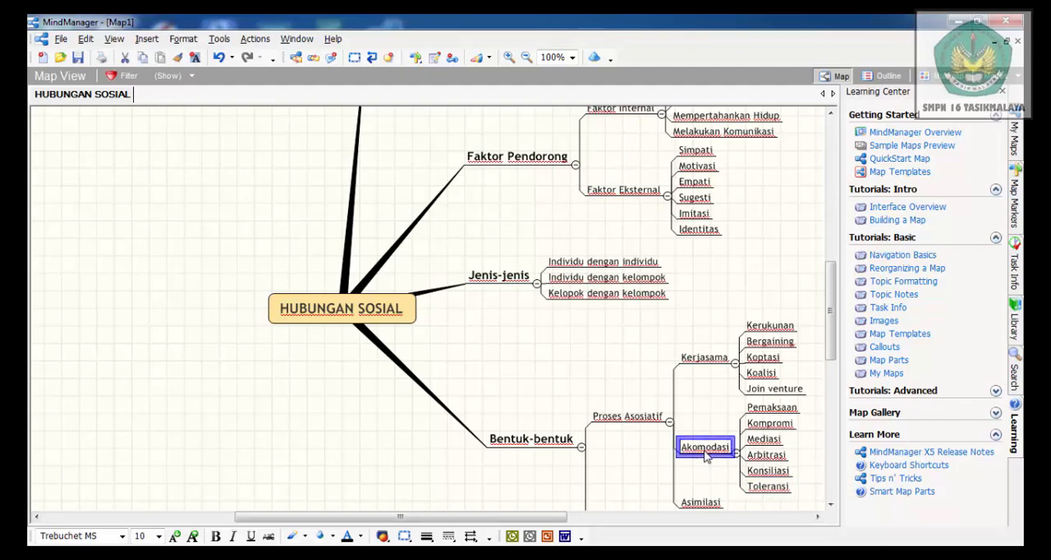
{"action": "left_click", "coordinate": [147, 38]}
{"action": "left_click", "coordinate": [171, 73]}
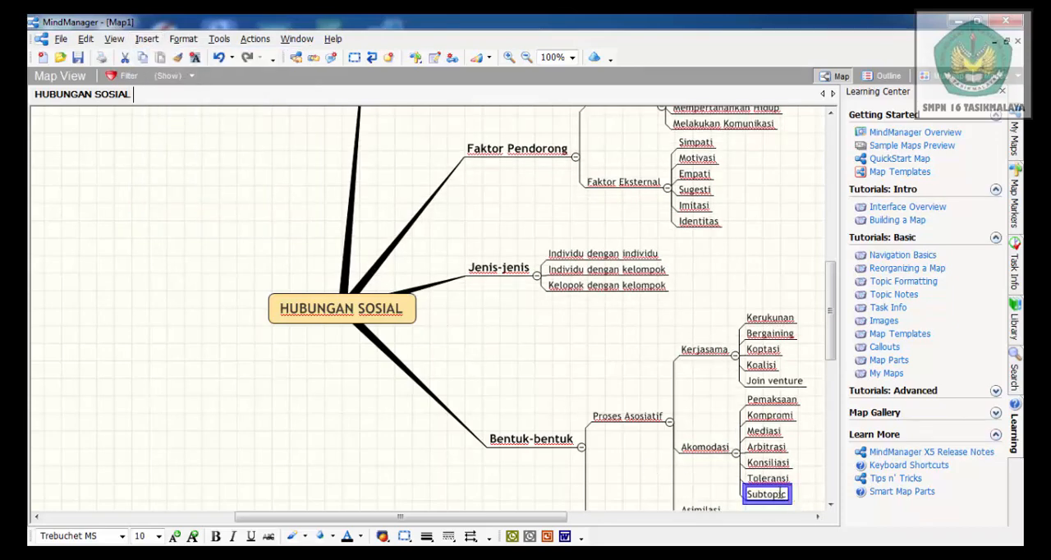
{"action": "double_click", "coordinate": [780, 494]}
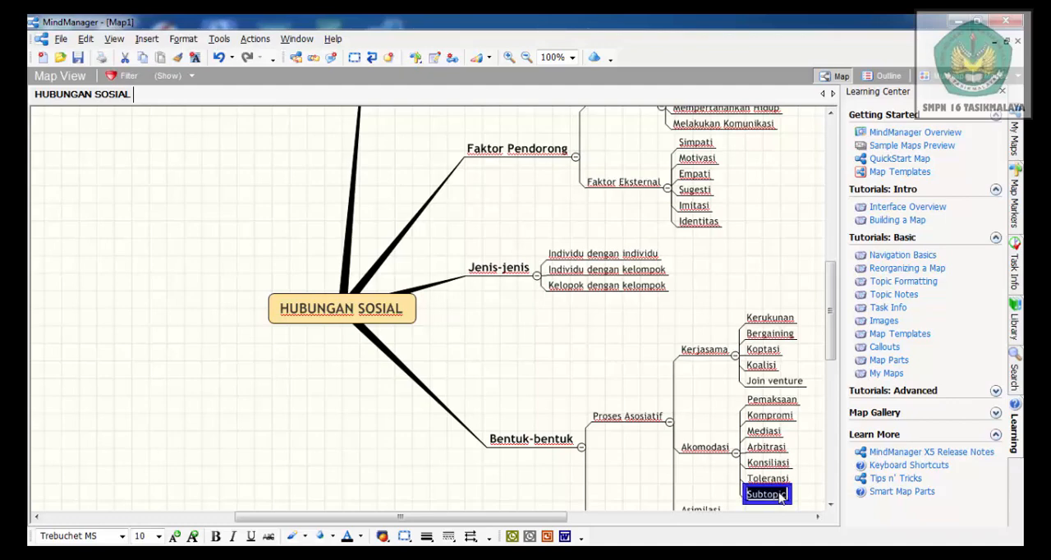
{"action": "type", "text": "Stale mate"}
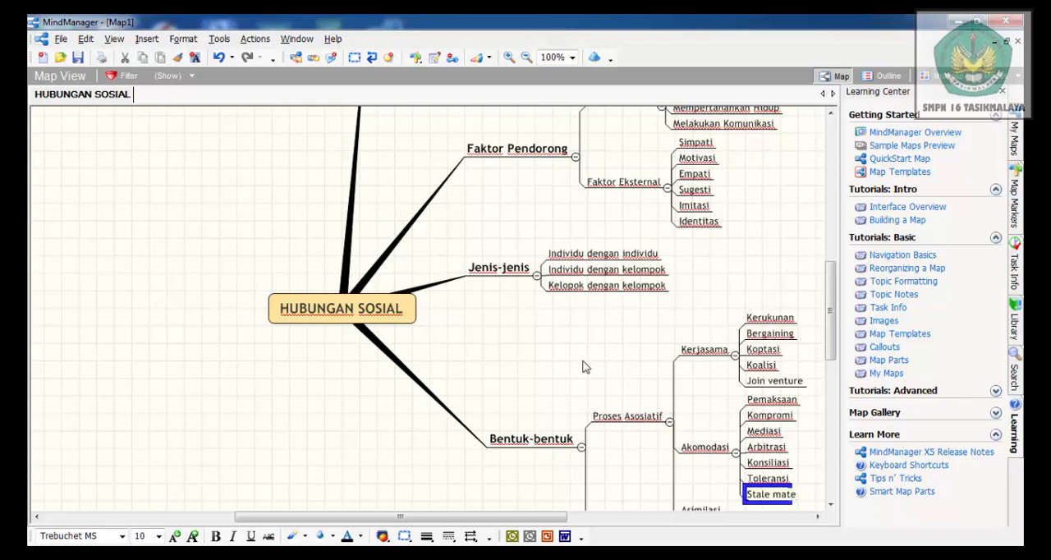
{"action": "left_click", "coordinate": [431, 350]}
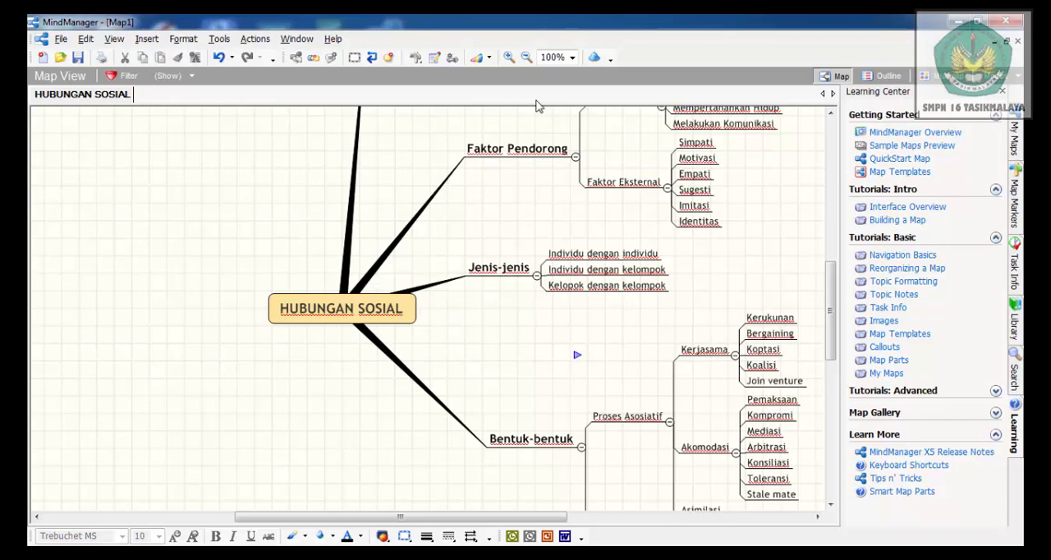
Reduce the map's zoom to 75% and further to 50% to view all the branches
{"action": "left_click", "coordinate": [572, 57]}
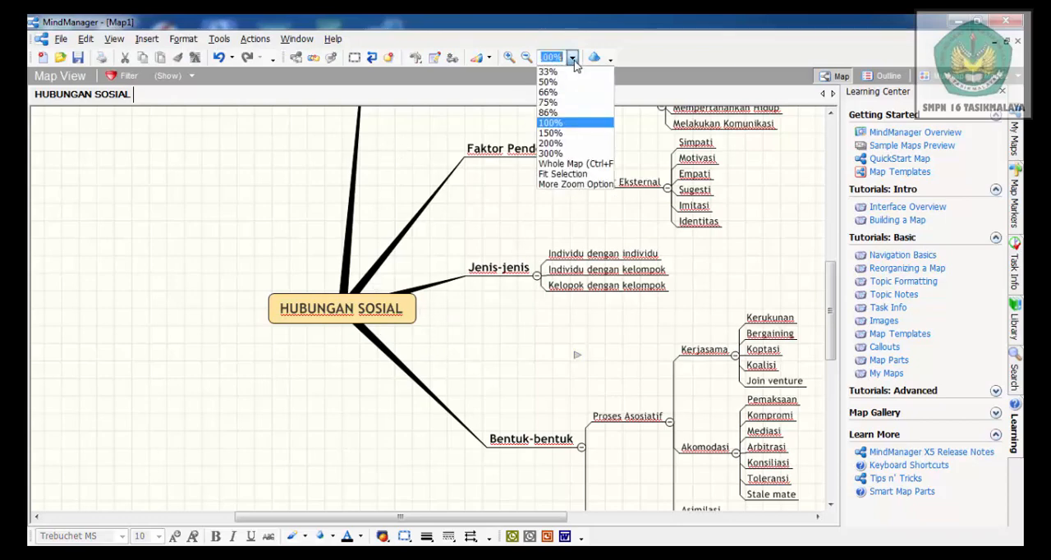
{"action": "left_click", "coordinate": [548, 102]}
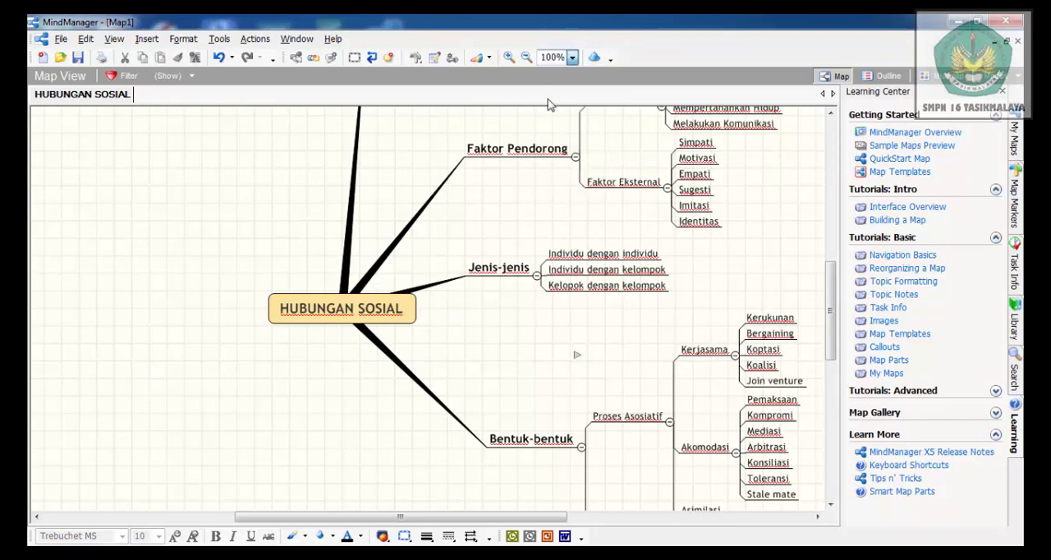
{"action": "left_click", "coordinate": [572, 58]}
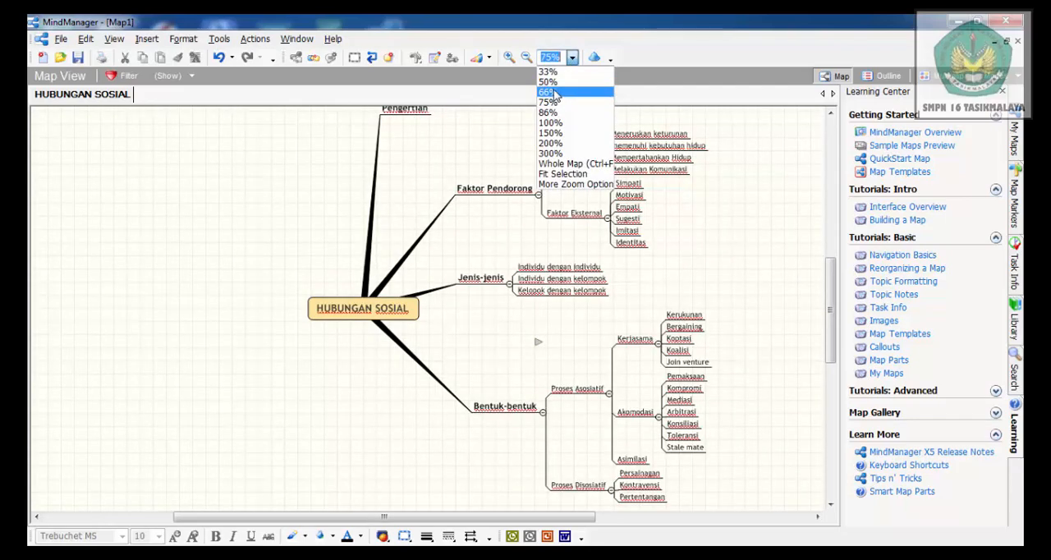
{"action": "left_click", "coordinate": [548, 82]}
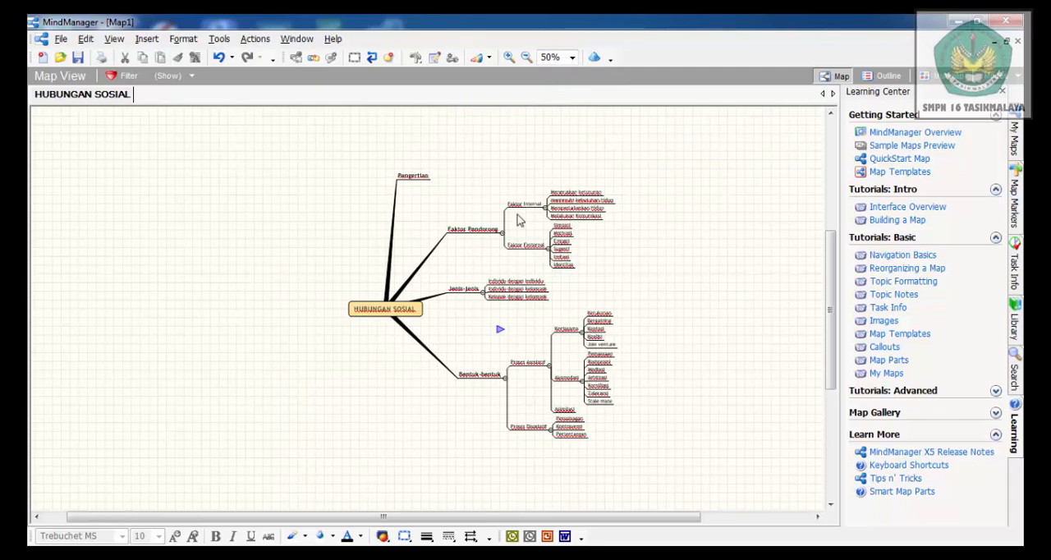
Format the central HUBUNGAN SOSIAL topic with a red line colour and a light yellow (FF,FF,99) fill
{"action": "double_click", "coordinate": [367, 316]}
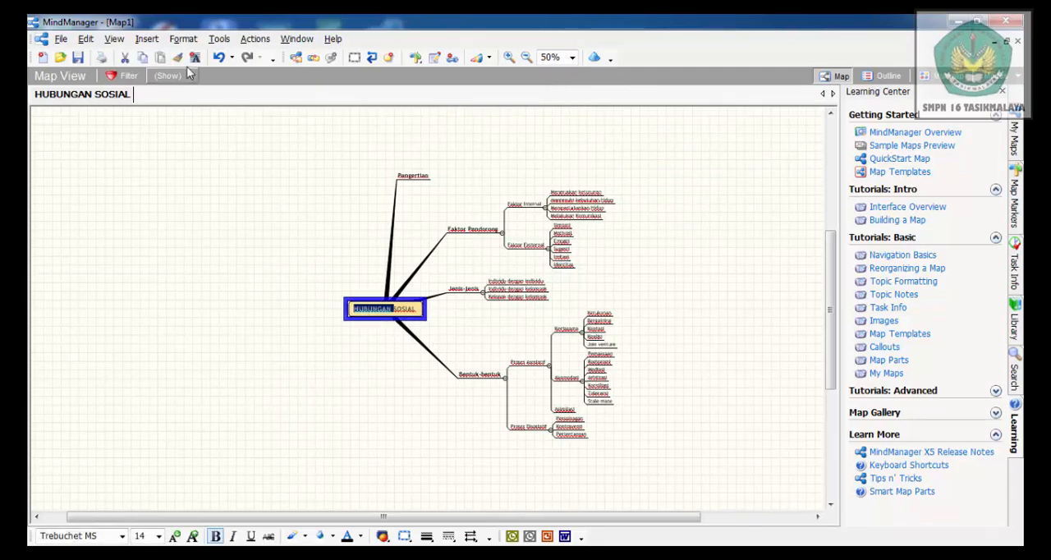
{"action": "left_click", "coordinate": [182, 40]}
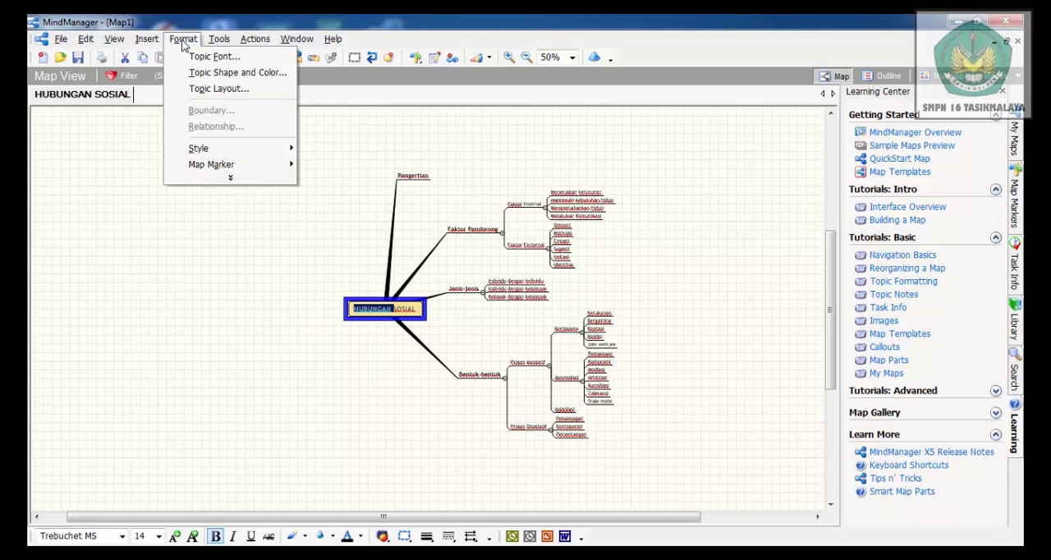
{"action": "left_click", "coordinate": [219, 72]}
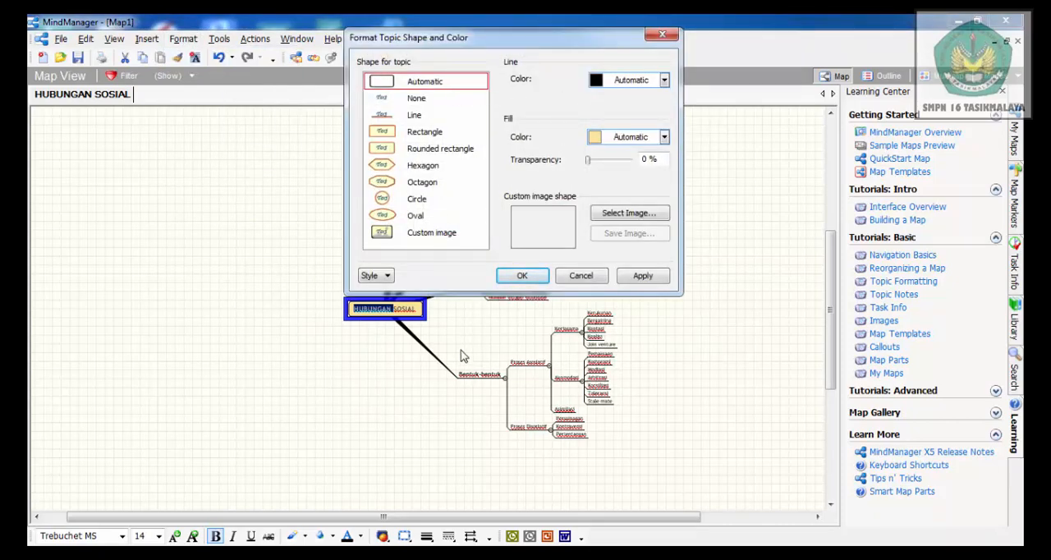
{"action": "left_click", "coordinate": [665, 81]}
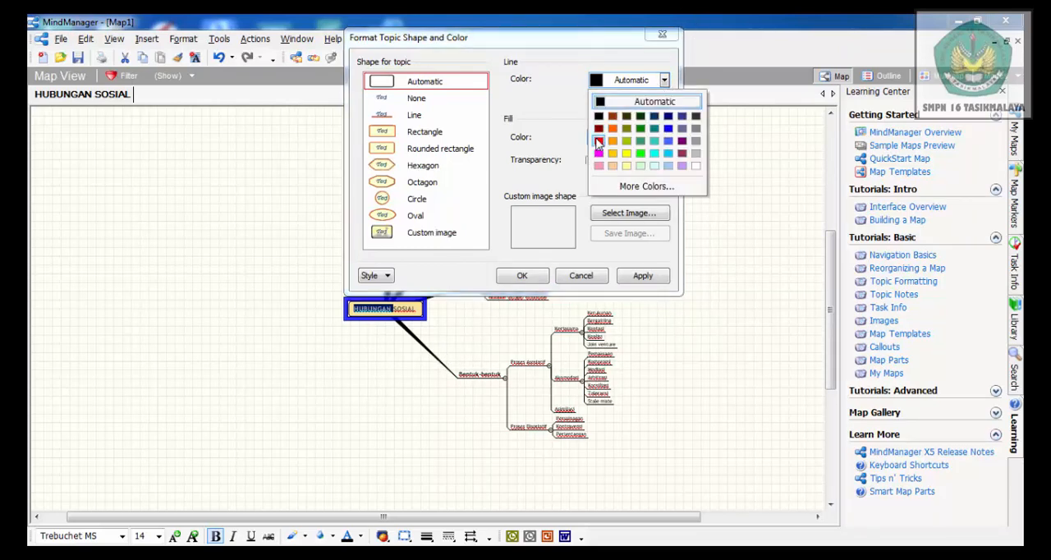
{"action": "left_click", "coordinate": [599, 142]}
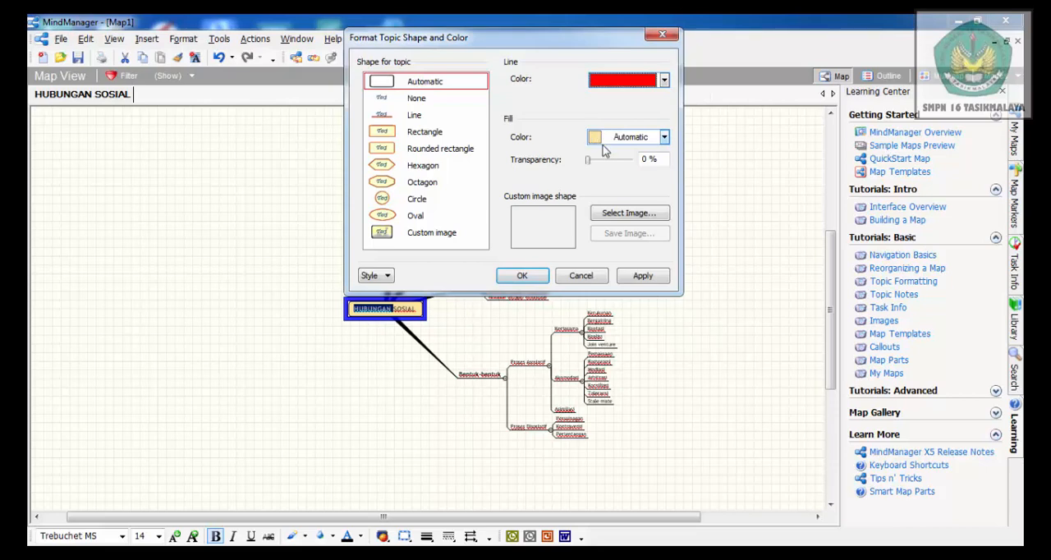
{"action": "left_click", "coordinate": [665, 137]}
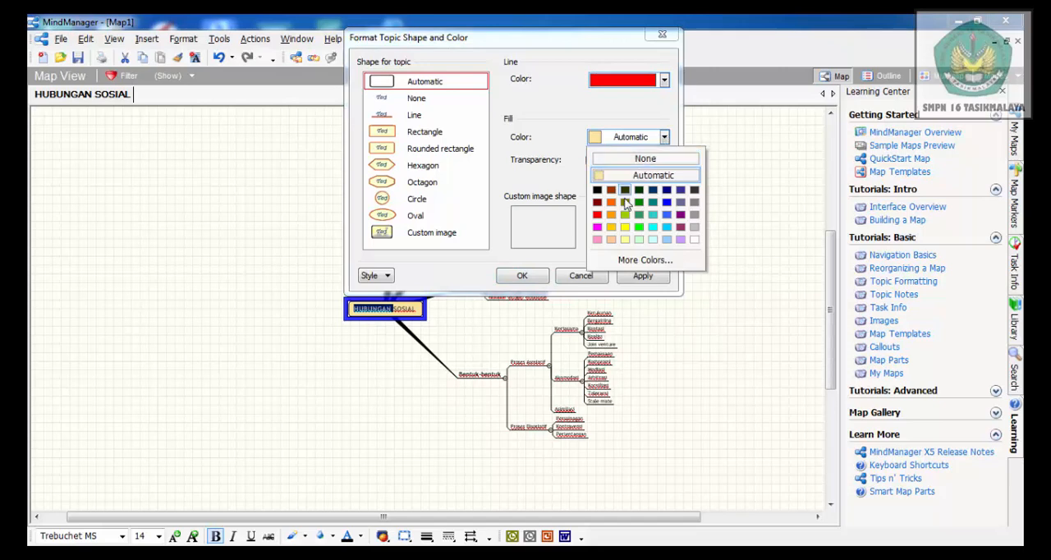
{"action": "left_click", "coordinate": [625, 240]}
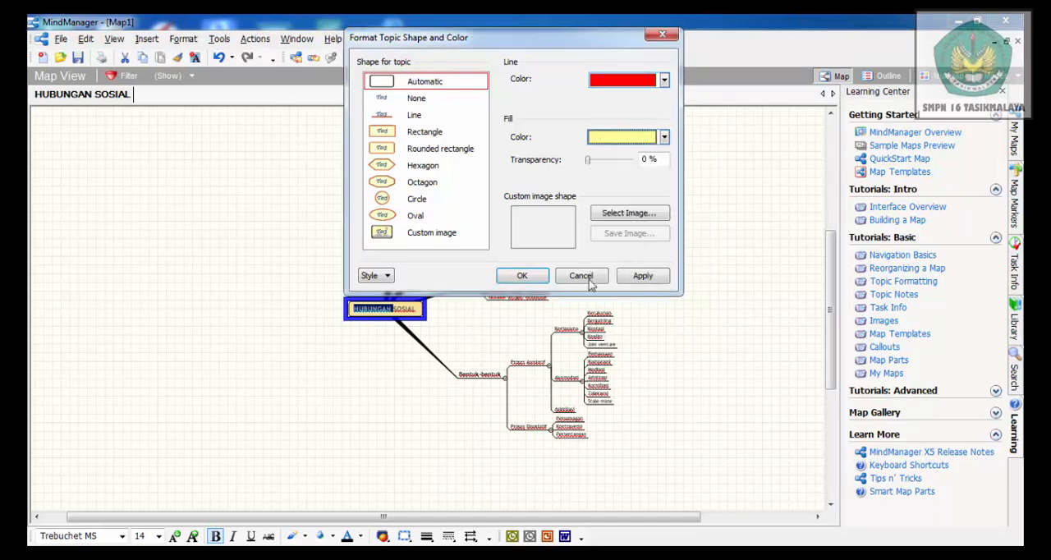
{"action": "left_click", "coordinate": [522, 276]}
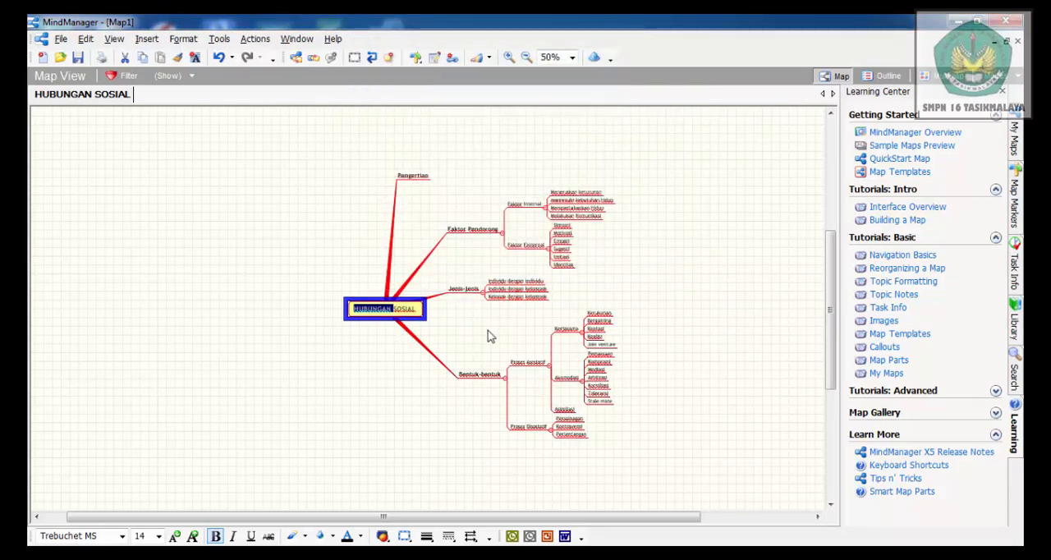
{"action": "left_click", "coordinate": [452, 343]}
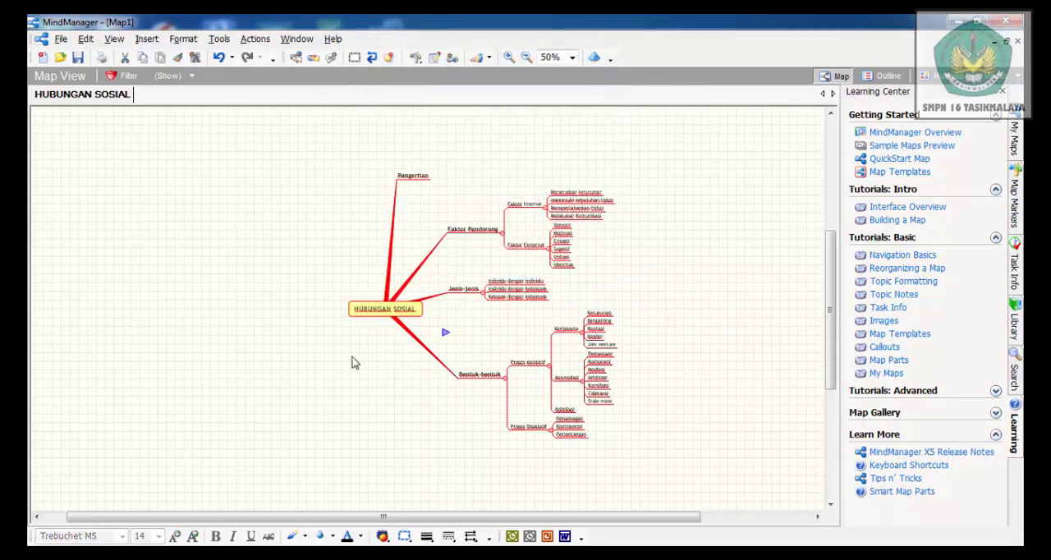
Change the central HUBUNGAN SOSIAL topic's fill colour to pale cyan (CC,FF,FF)
{"action": "left_click", "coordinate": [369, 308]}
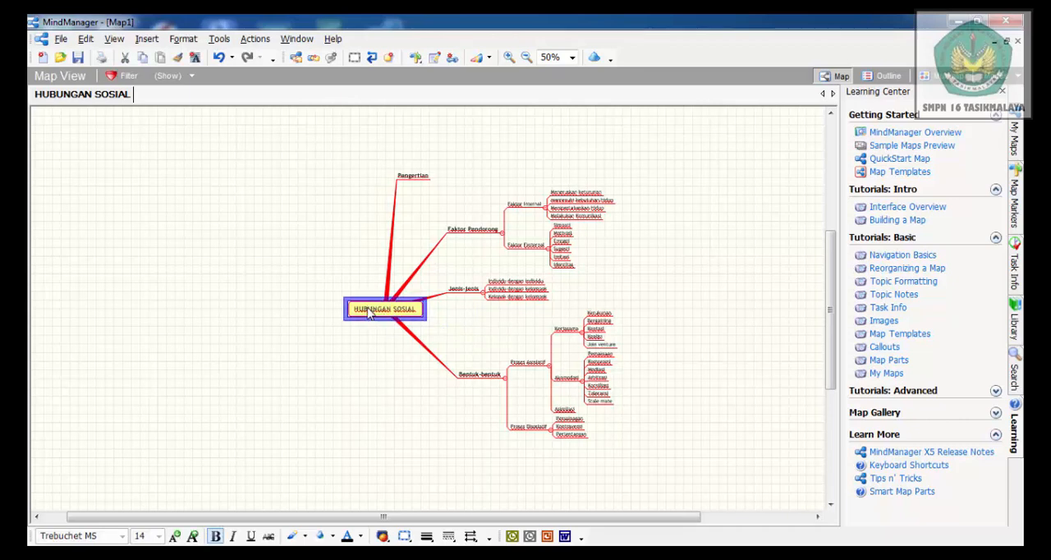
{"action": "double_click", "coordinate": [369, 308]}
{"action": "left_click", "coordinate": [180, 39]}
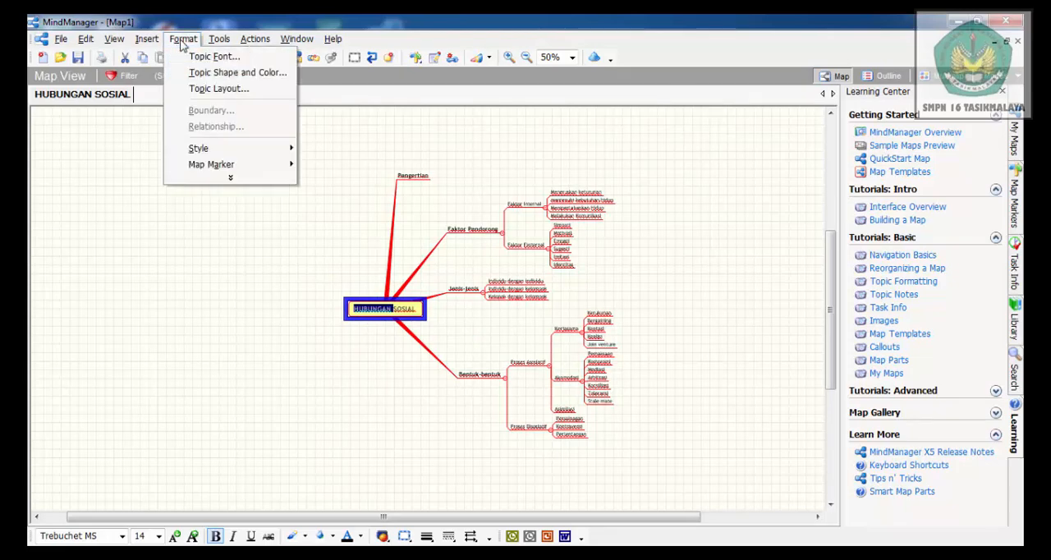
{"action": "left_click", "coordinate": [212, 74]}
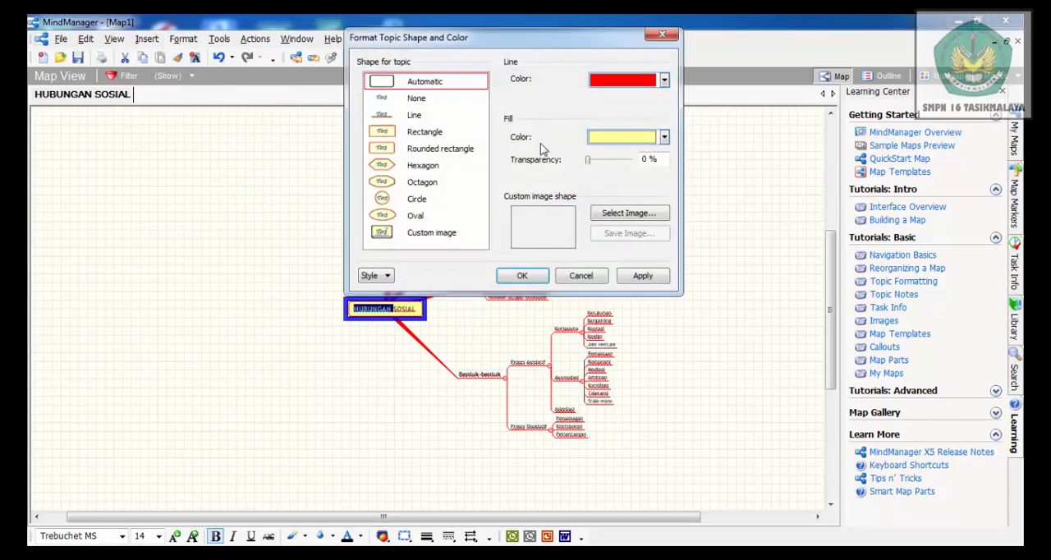
{"action": "left_click", "coordinate": [663, 138]}
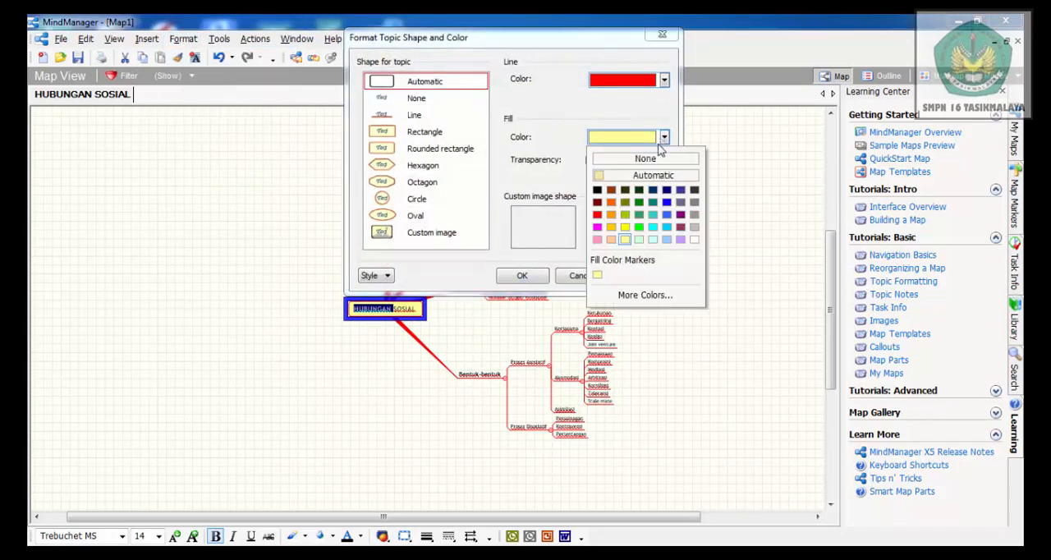
{"action": "left_click", "coordinate": [652, 240]}
{"action": "left_click", "coordinate": [519, 277]}
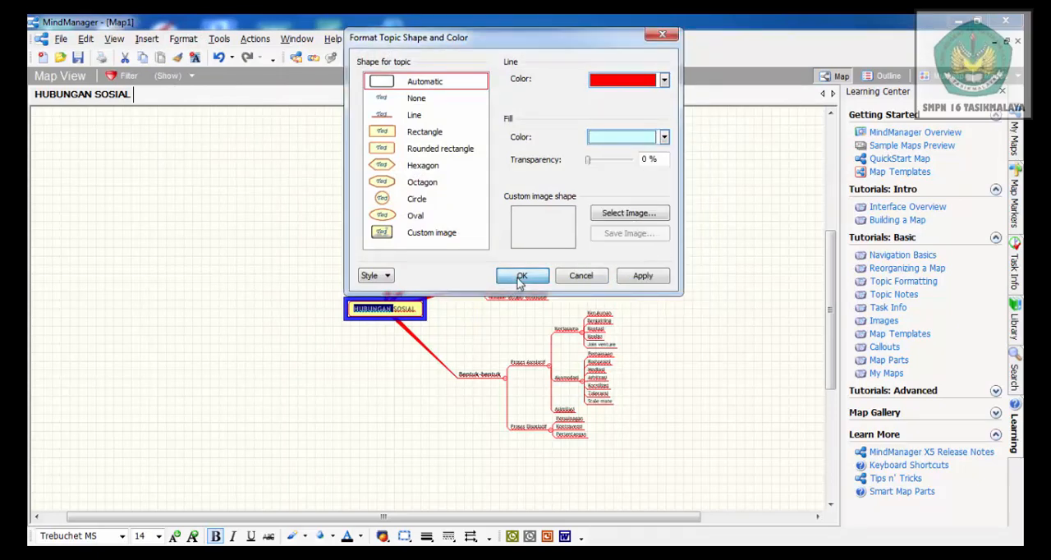
{"action": "left_click", "coordinate": [382, 362]}
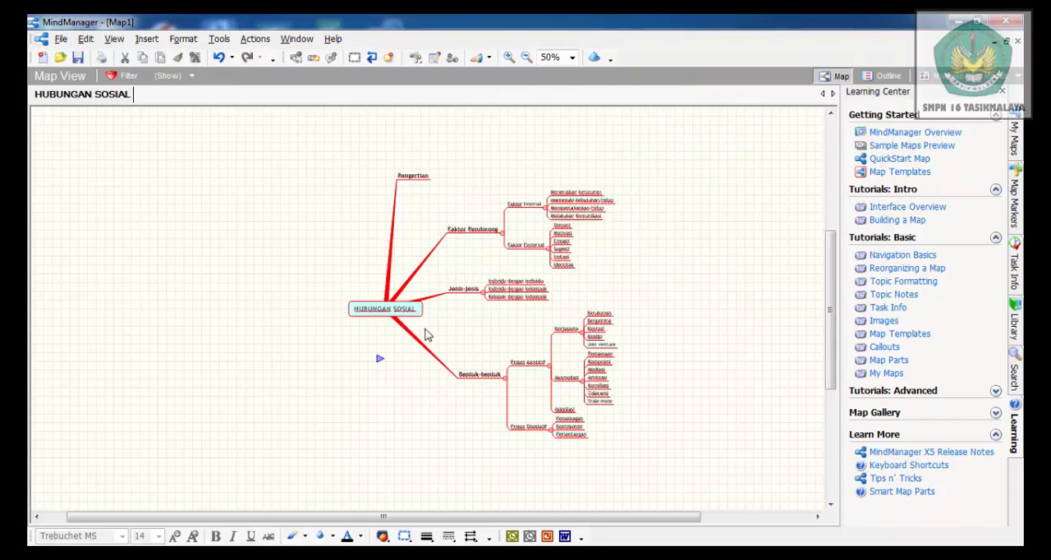
Insert a boundary around the Faktor Pendorong branch and format it with a cyan line and light yellow fill
{"action": "double_click", "coordinate": [474, 232]}
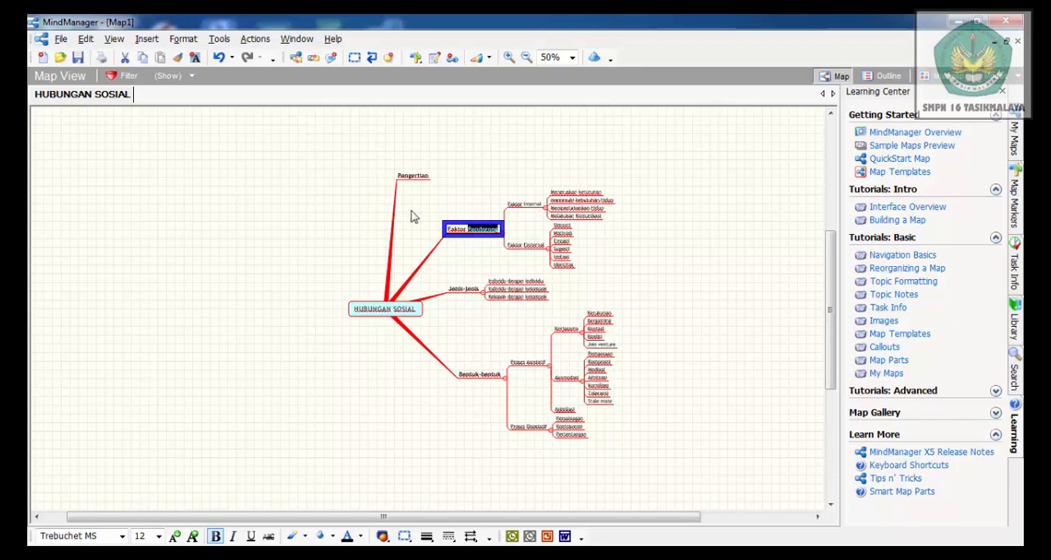
{"action": "left_click", "coordinate": [354, 59]}
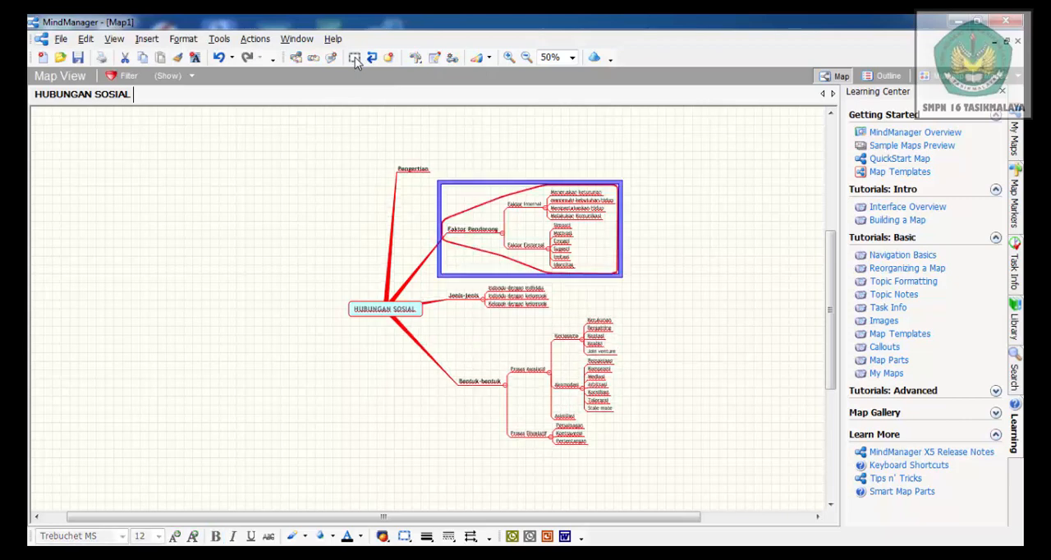
{"action": "left_click", "coordinate": [176, 41]}
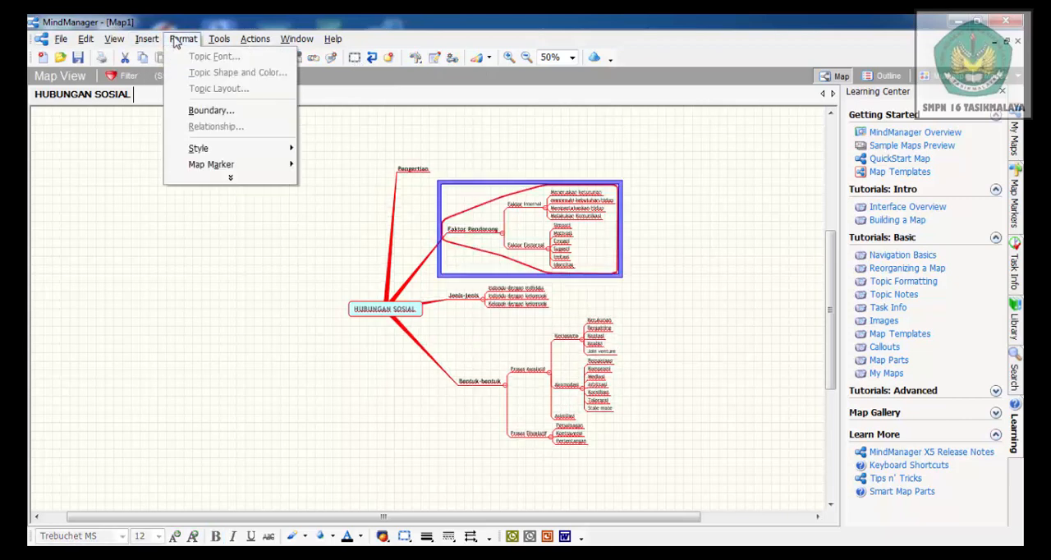
{"action": "left_click", "coordinate": [212, 110]}
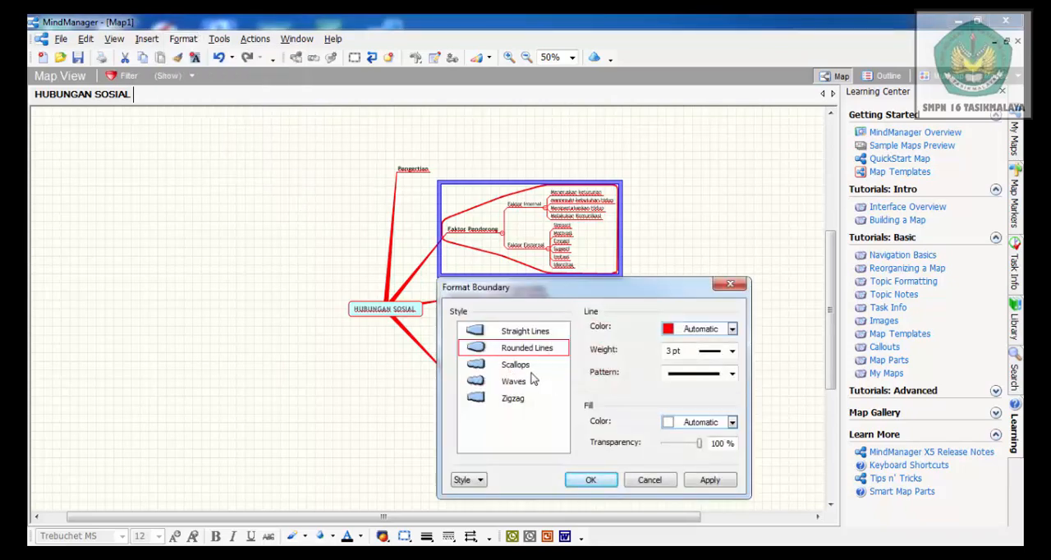
{"action": "left_click", "coordinate": [731, 330]}
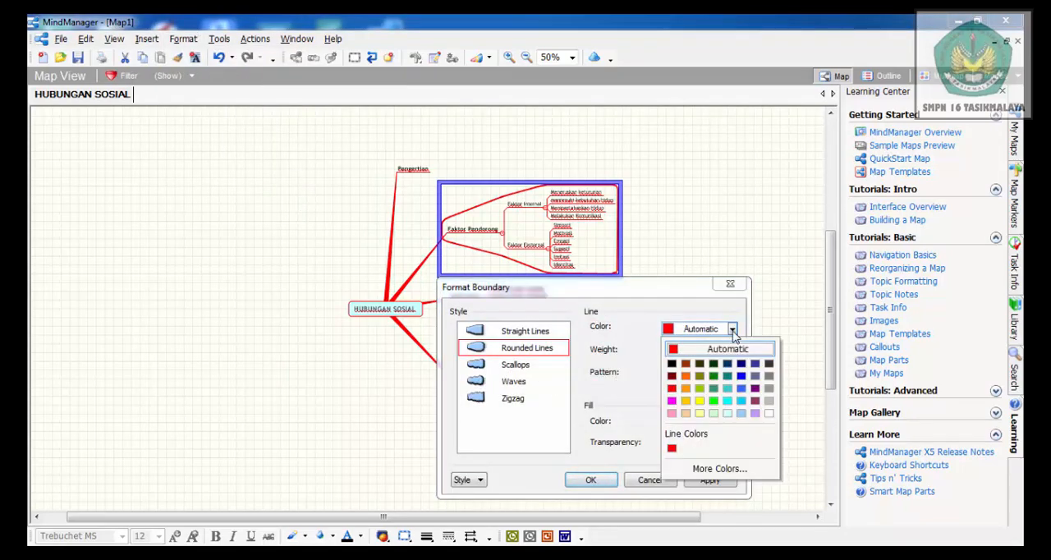
{"action": "left_click", "coordinate": [727, 400]}
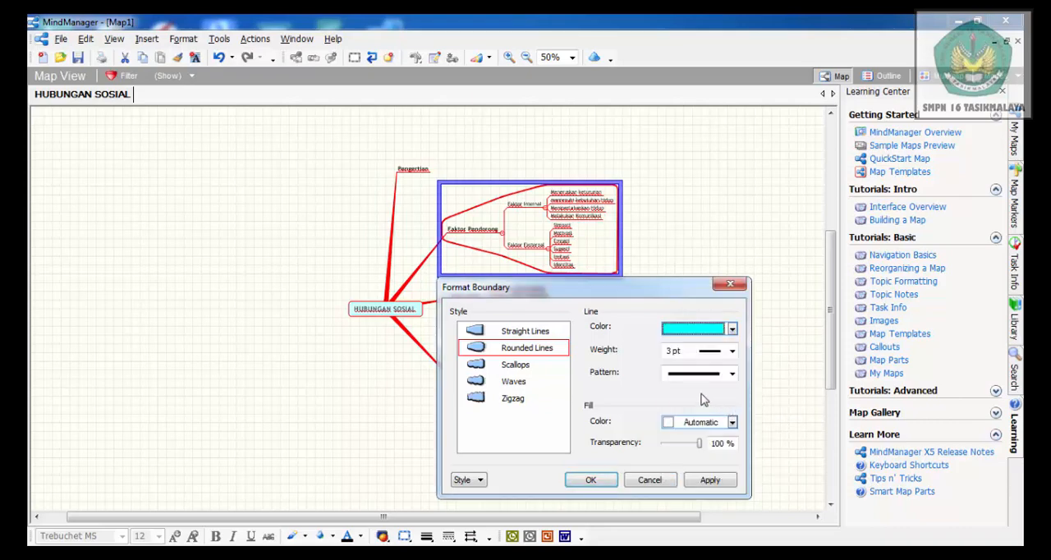
{"action": "left_click", "coordinate": [732, 422]}
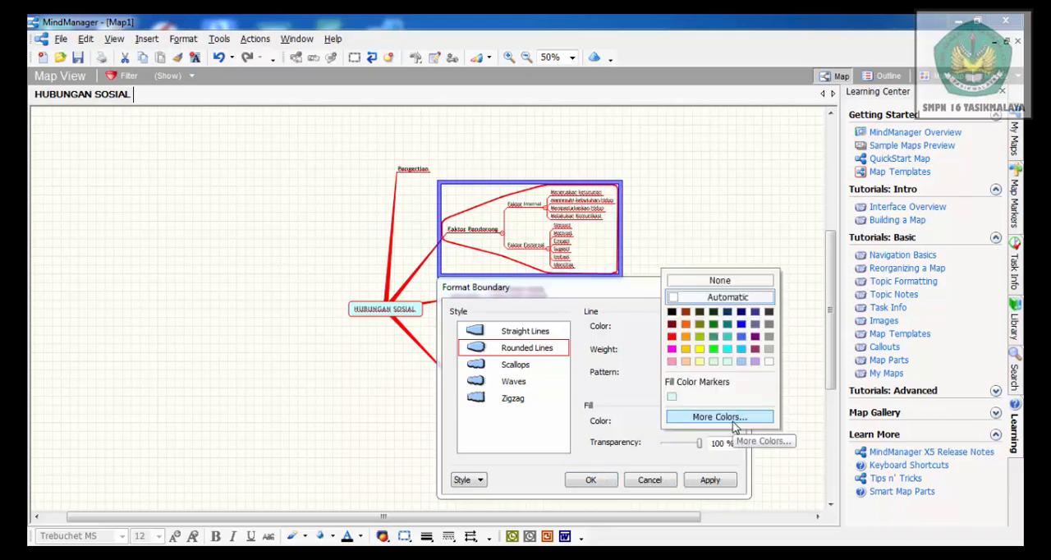
{"action": "left_click", "coordinate": [699, 363]}
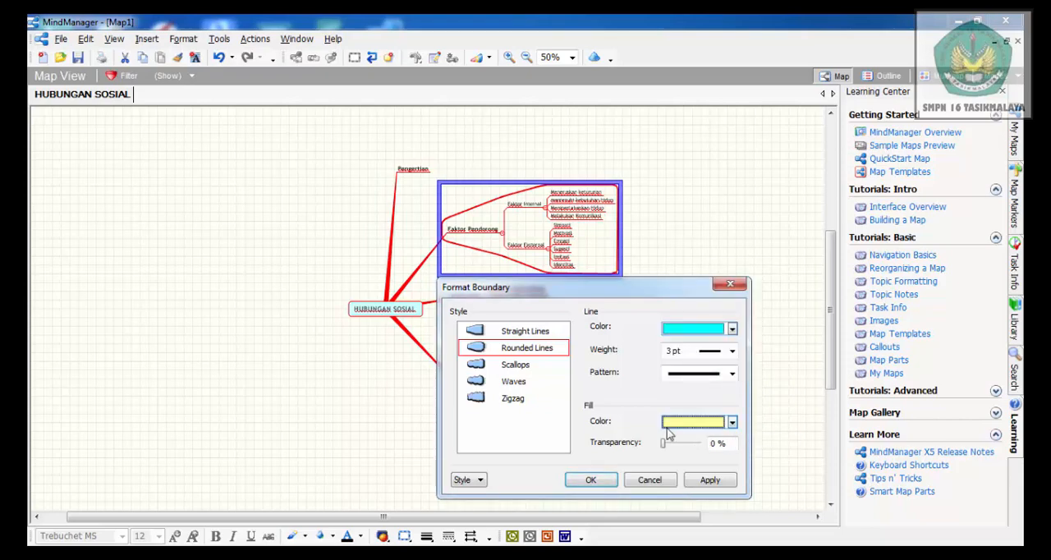
{"action": "left_click", "coordinate": [597, 481]}
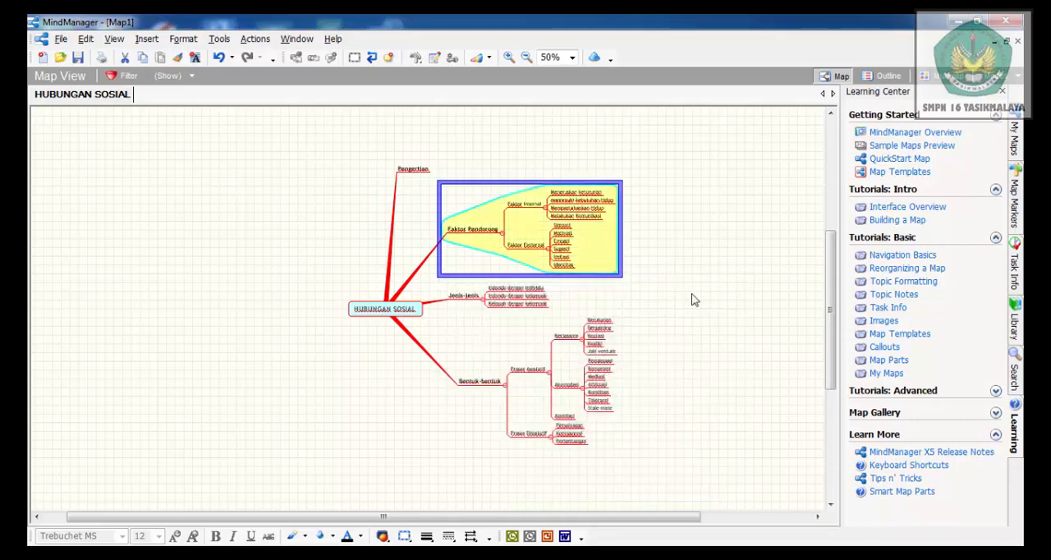
{"action": "left_click", "coordinate": [702, 281]}
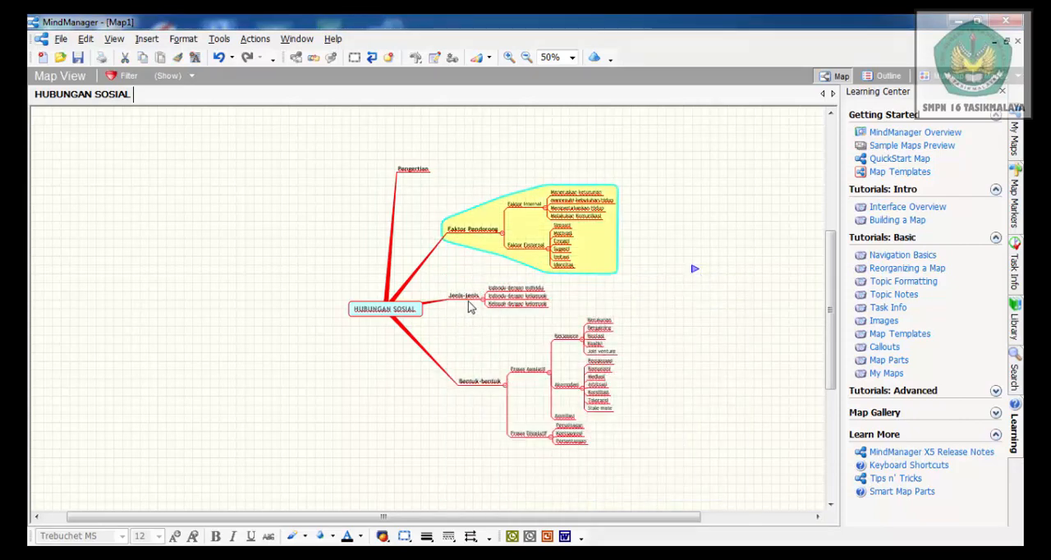
Insert a boundary around the Faktor Internal subtopics and format it with a bright green line and pink fill
{"action": "left_click", "coordinate": [528, 205]}
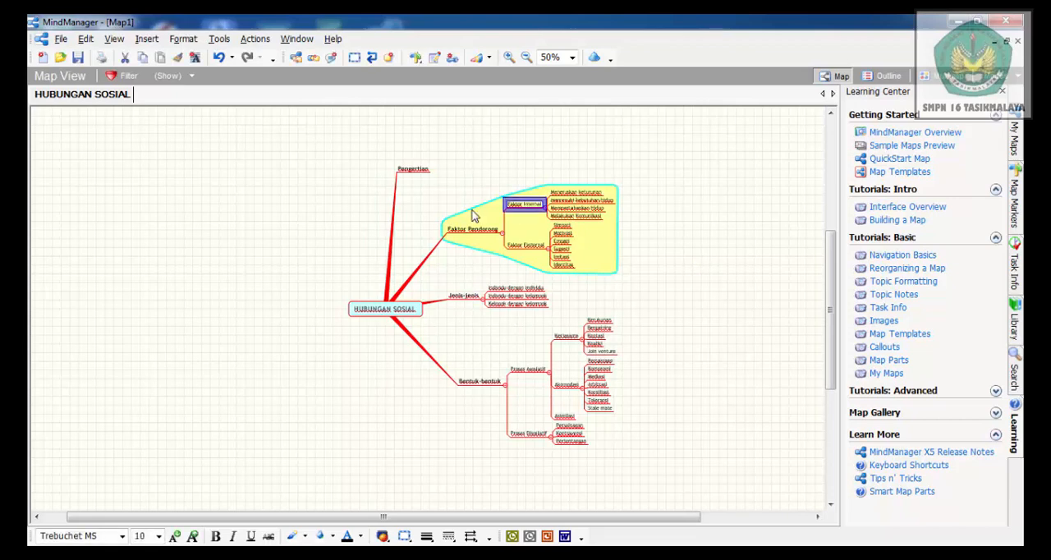
{"action": "left_click", "coordinate": [355, 59]}
{"action": "left_click", "coordinate": [183, 41]}
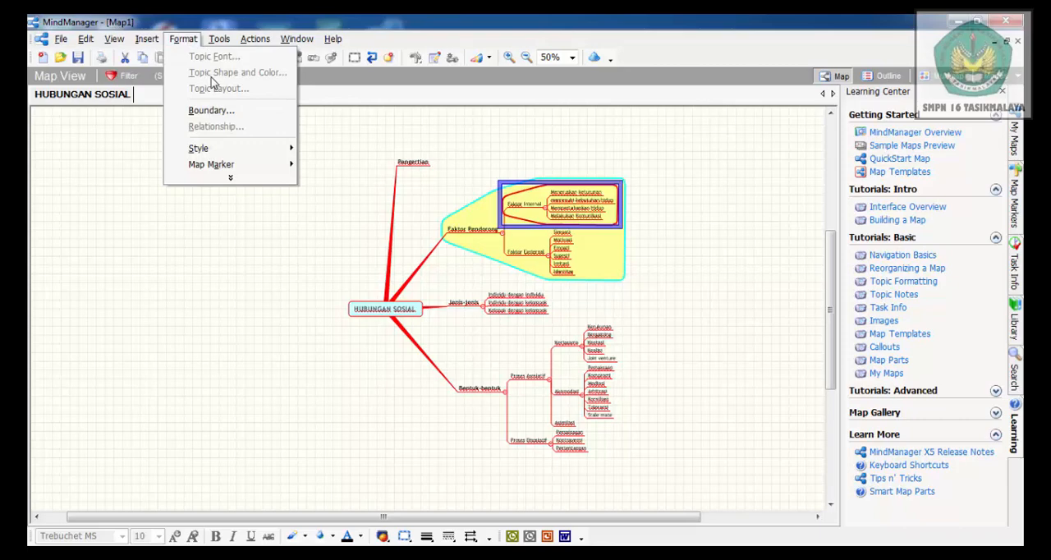
{"action": "left_click", "coordinate": [241, 113]}
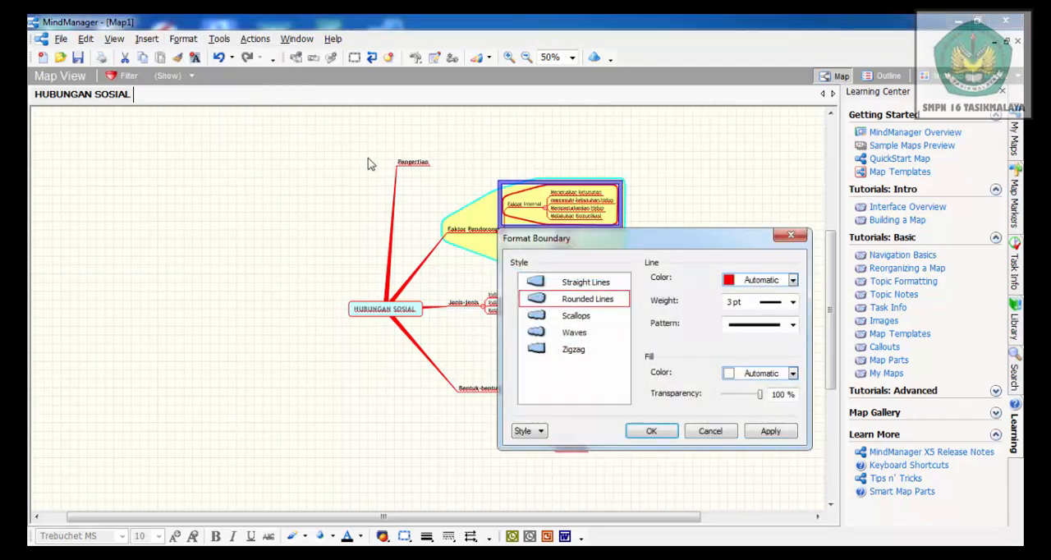
{"action": "left_click", "coordinate": [793, 281]}
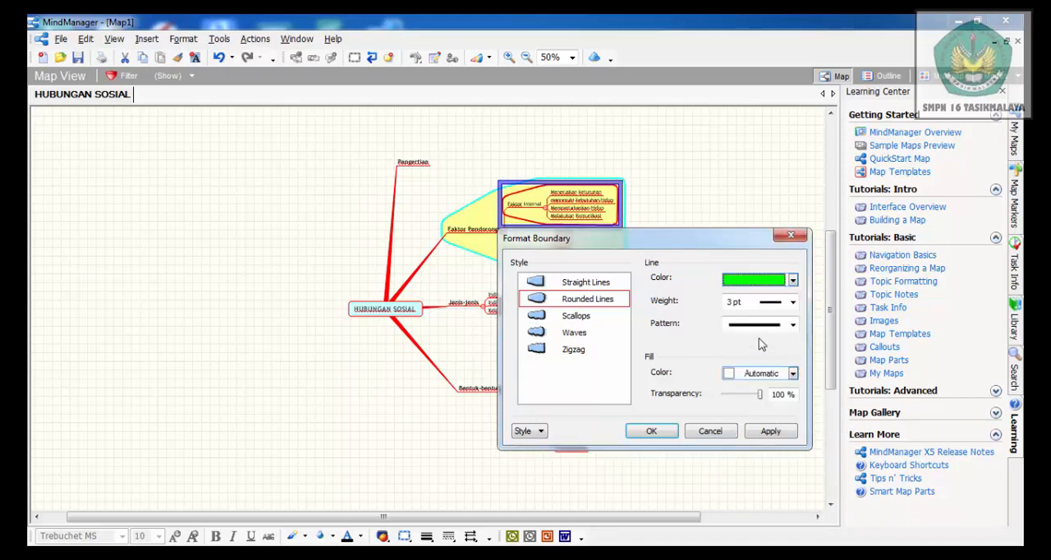
{"action": "left_click", "coordinate": [793, 374]}
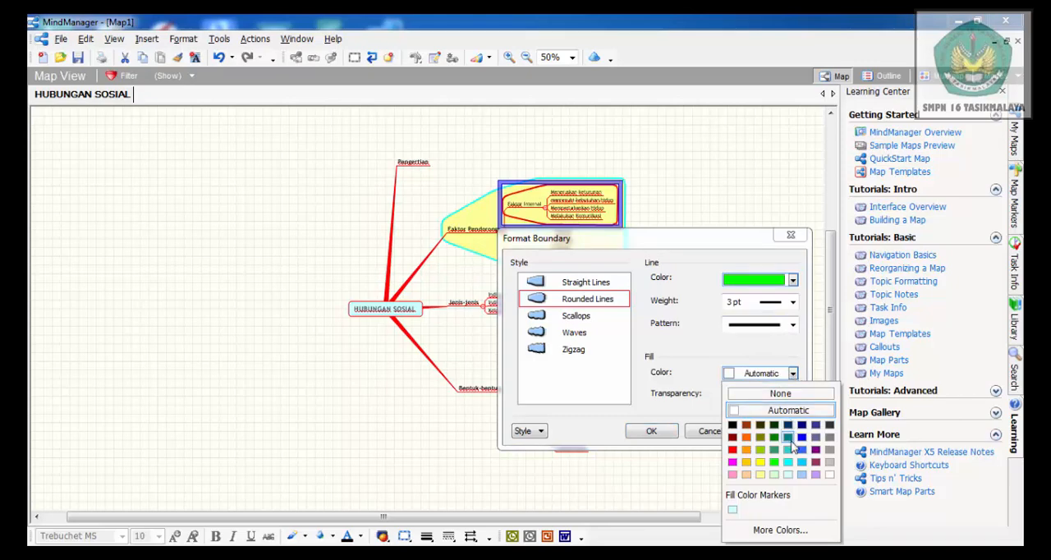
{"action": "left_click", "coordinate": [733, 474]}
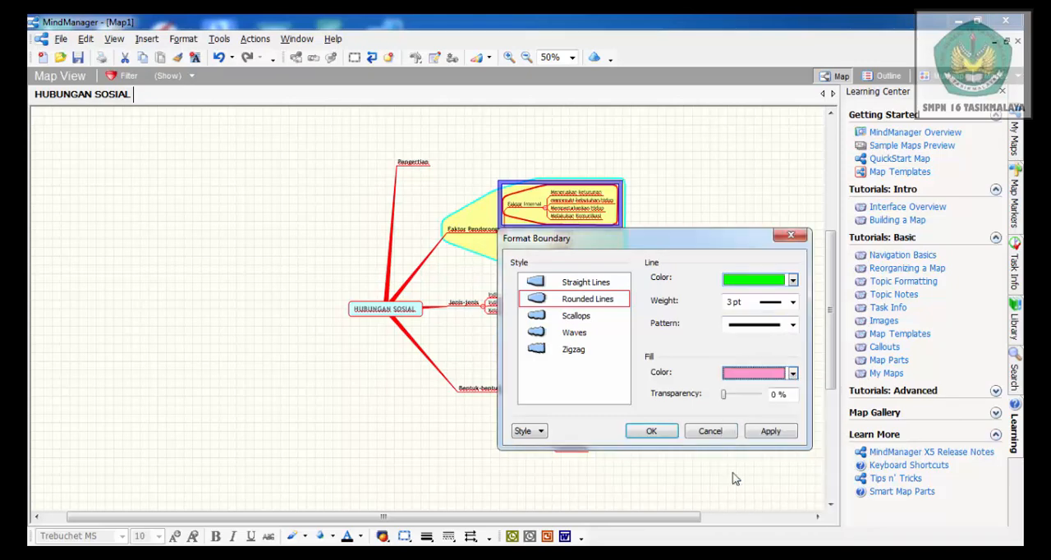
{"action": "left_click", "coordinate": [657, 432]}
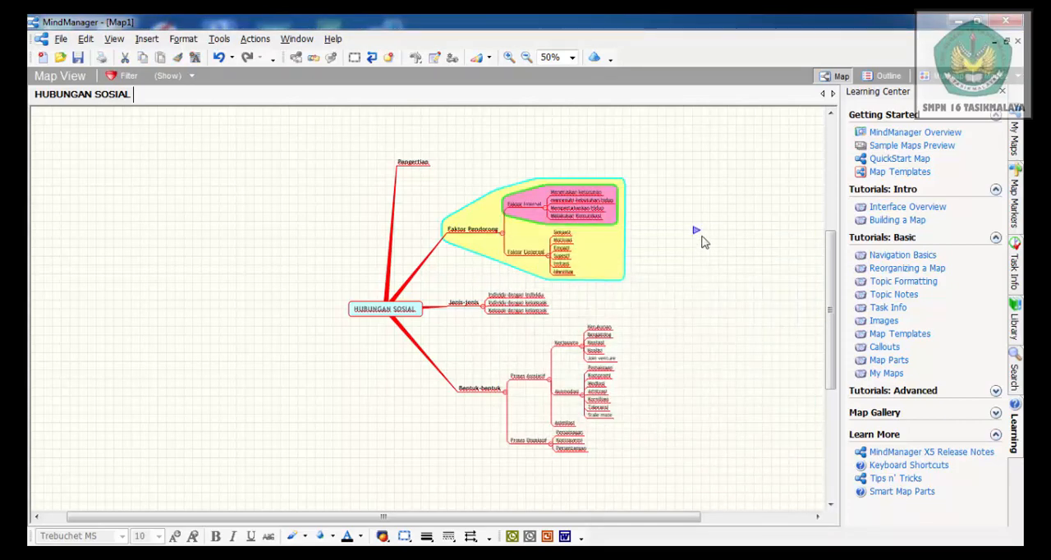
Insert a boundary around the Faktor Eksternal subtopics and format it with Straight Lines style, magenta line and pale cyan fill
{"action": "left_click", "coordinate": [533, 254]}
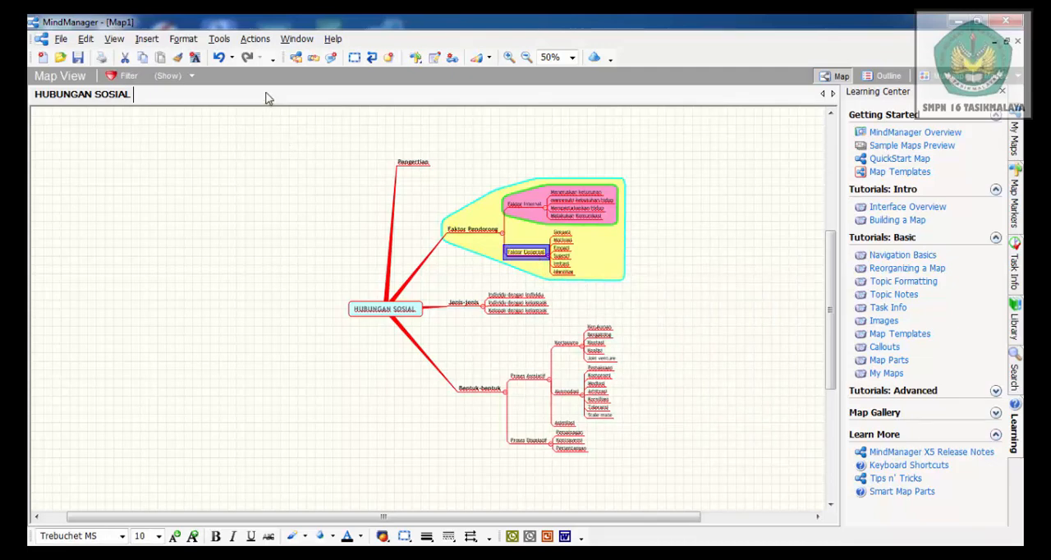
{"action": "left_click", "coordinate": [354, 59]}
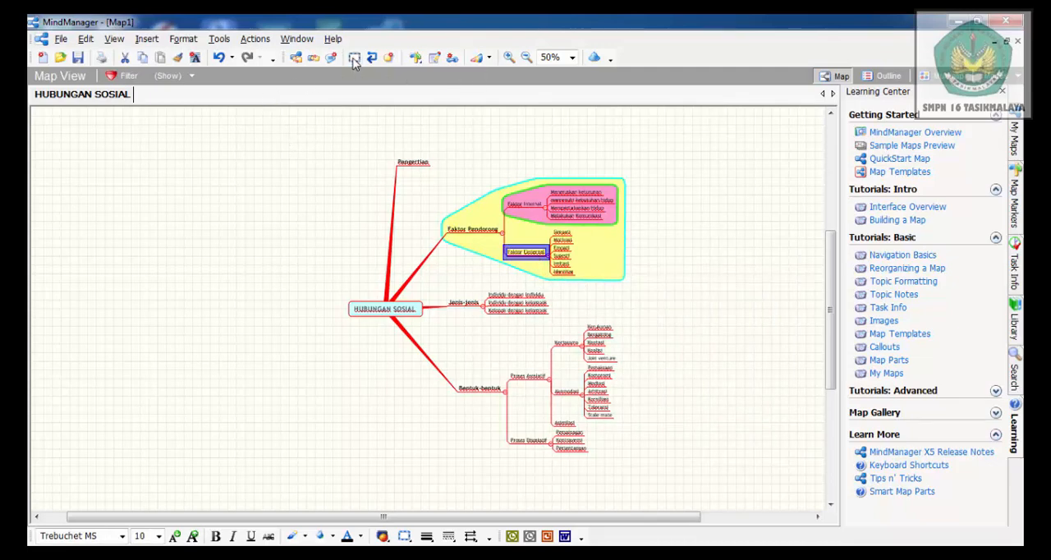
{"action": "left_click", "coordinate": [182, 43]}
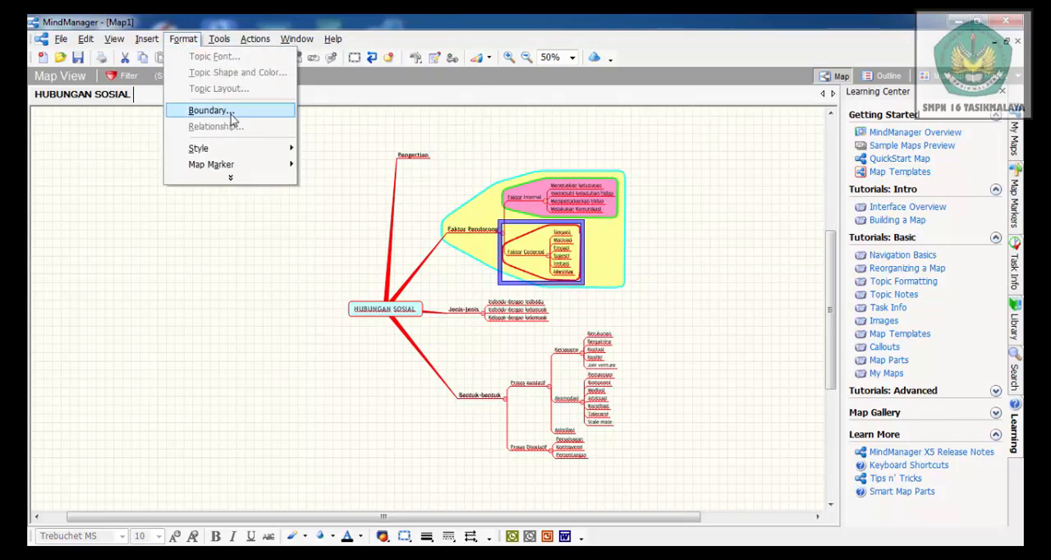
{"action": "left_click", "coordinate": [248, 113]}
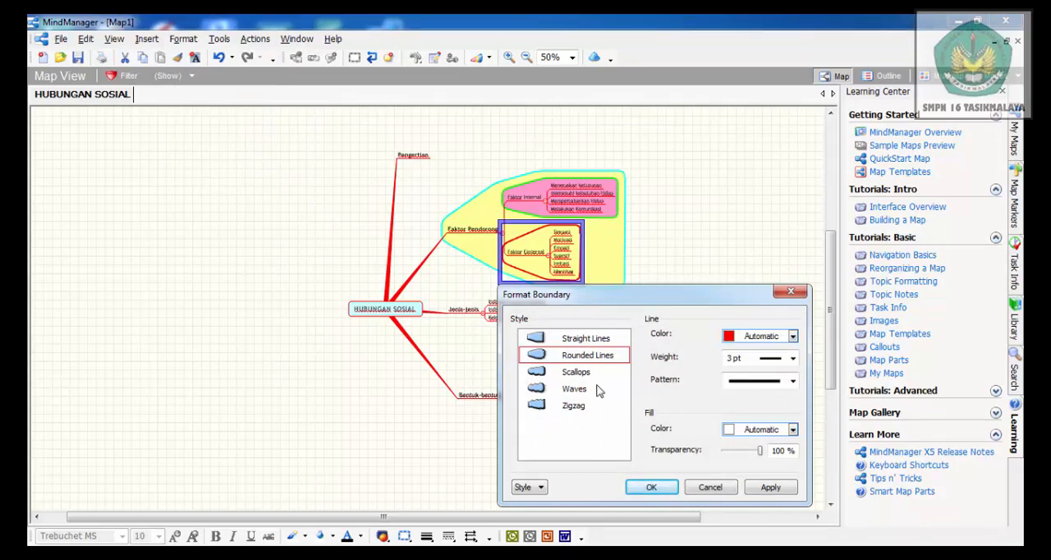
{"action": "left_click", "coordinate": [545, 344]}
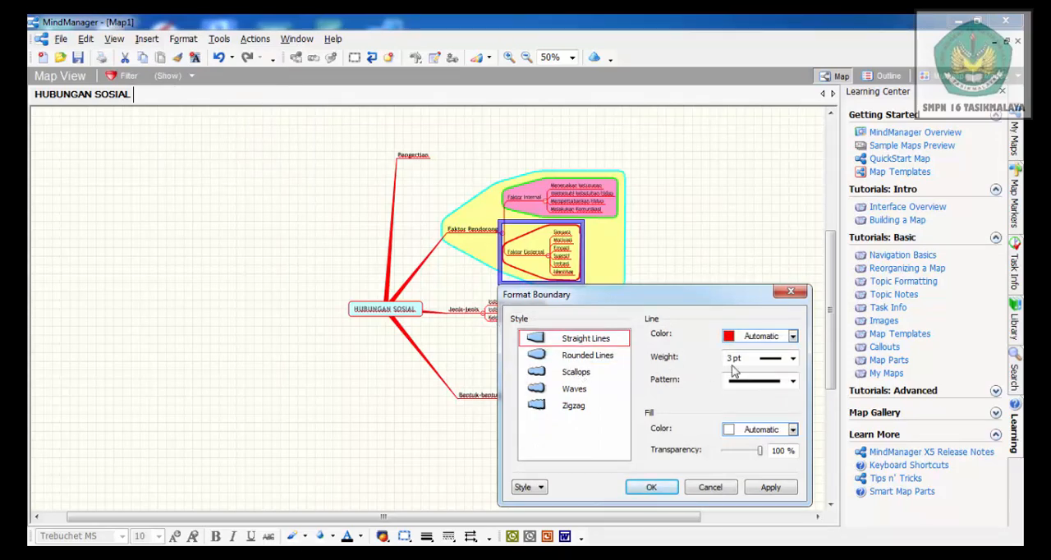
{"action": "left_click", "coordinate": [793, 339]}
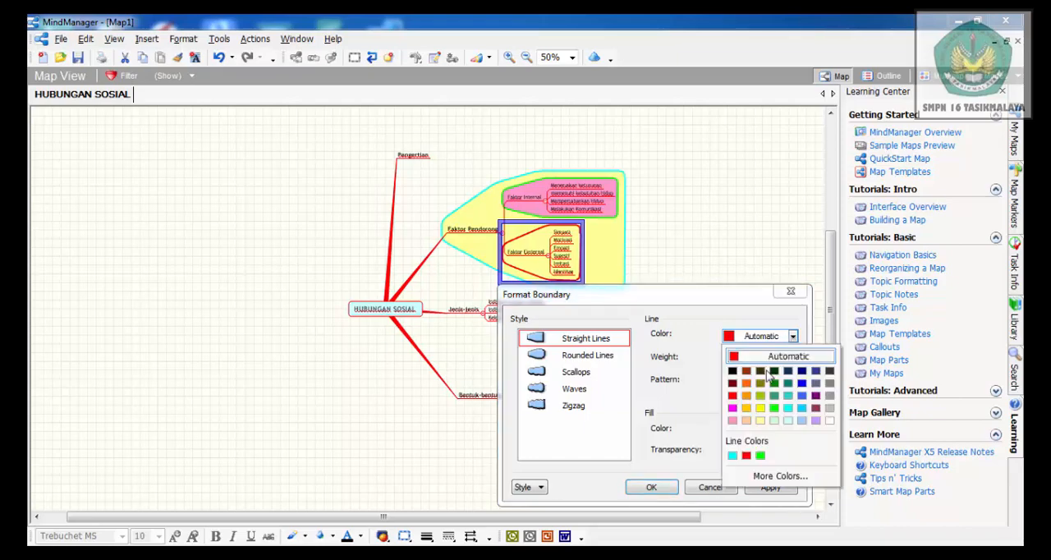
{"action": "left_click", "coordinate": [731, 409]}
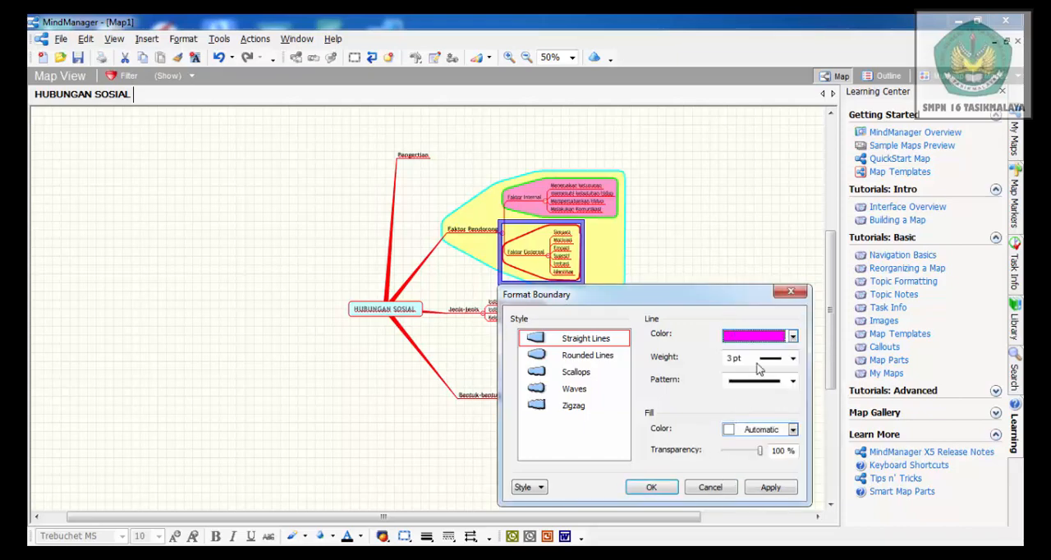
{"action": "left_click", "coordinate": [793, 429]}
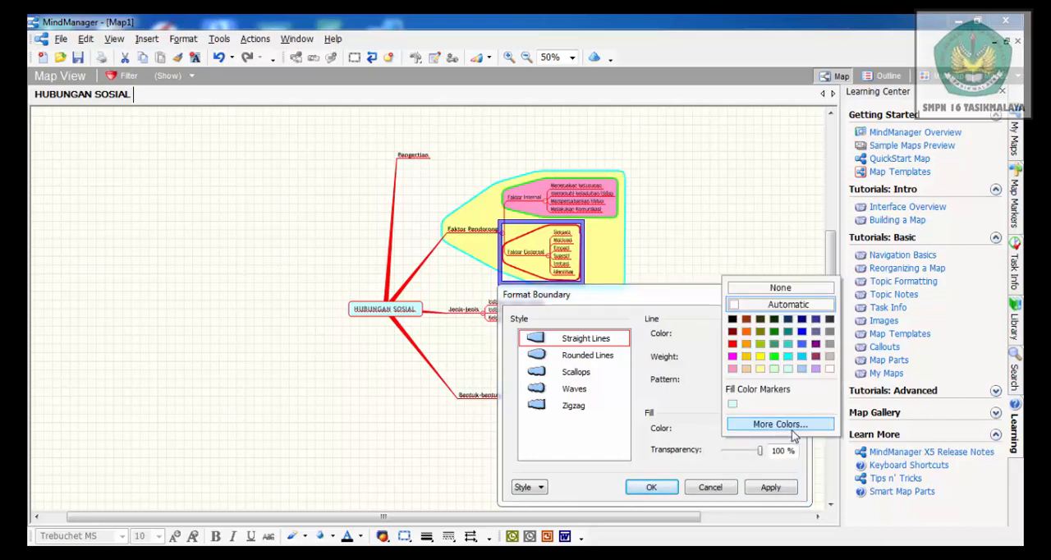
{"action": "left_click", "coordinate": [787, 369]}
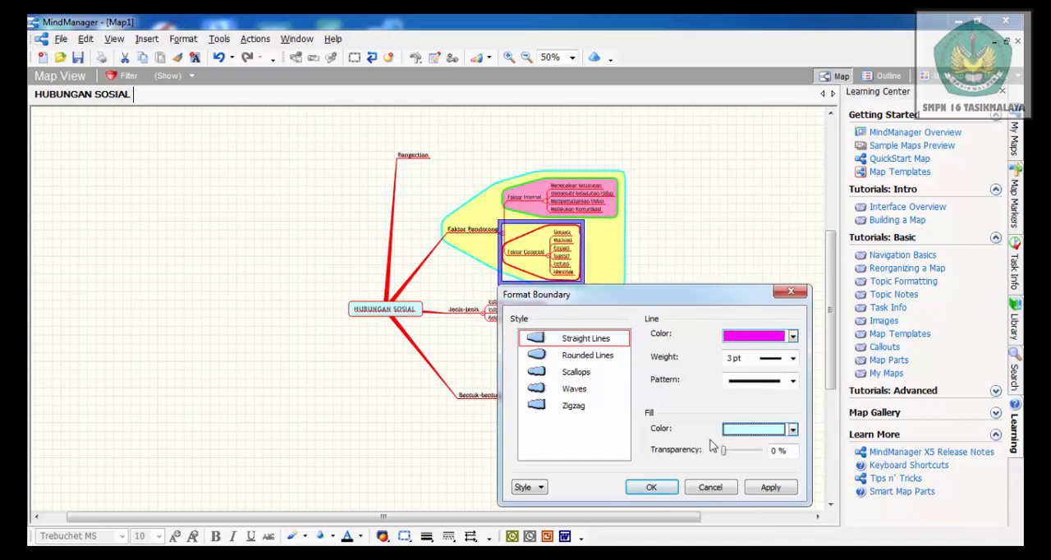
{"action": "left_click", "coordinate": [651, 488]}
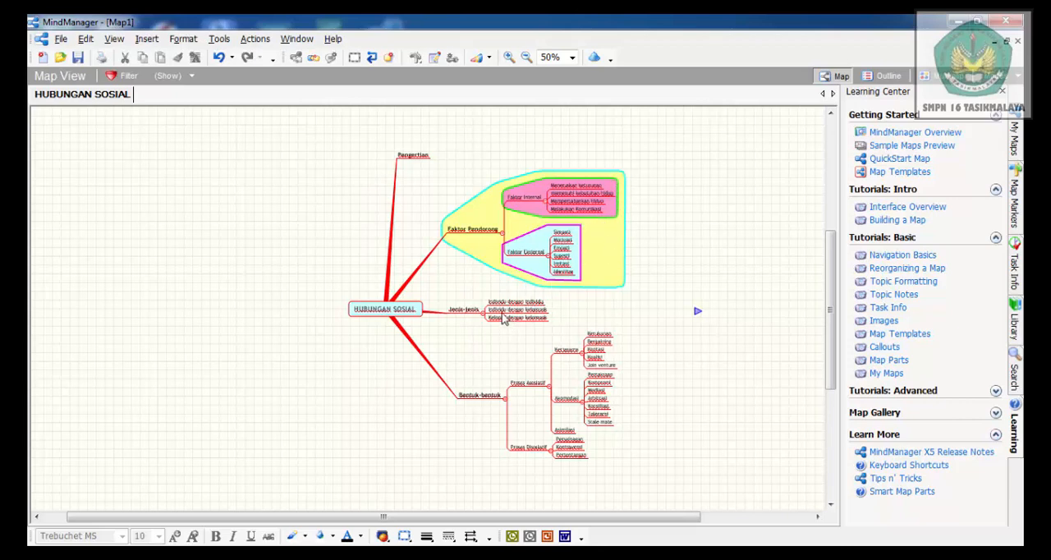
Insert a boundary around the Jenis-jenis branch
{"action": "left_click", "coordinate": [461, 312]}
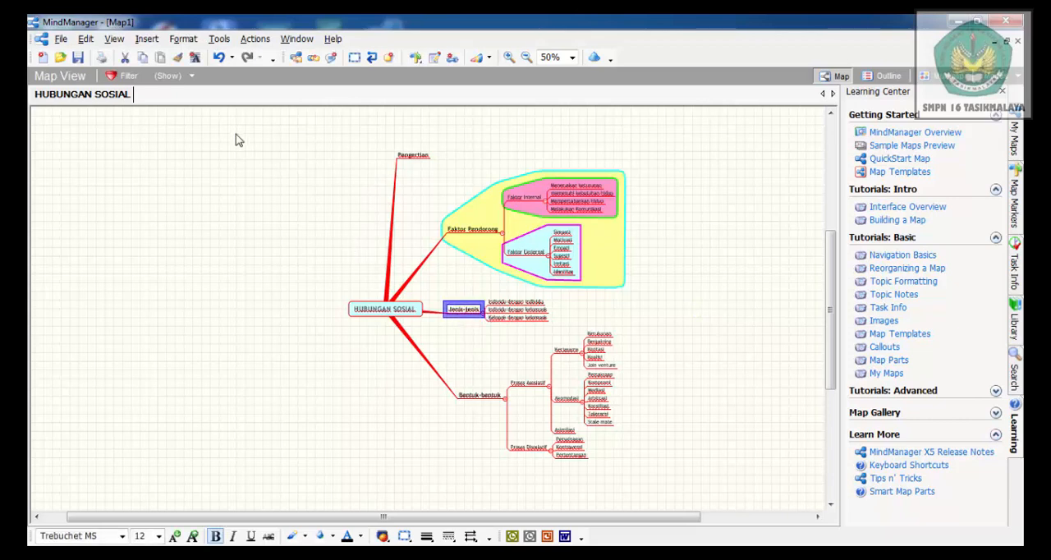
{"action": "left_click", "coordinate": [189, 41]}
{"action": "mouse_move", "coordinate": [218, 39]}
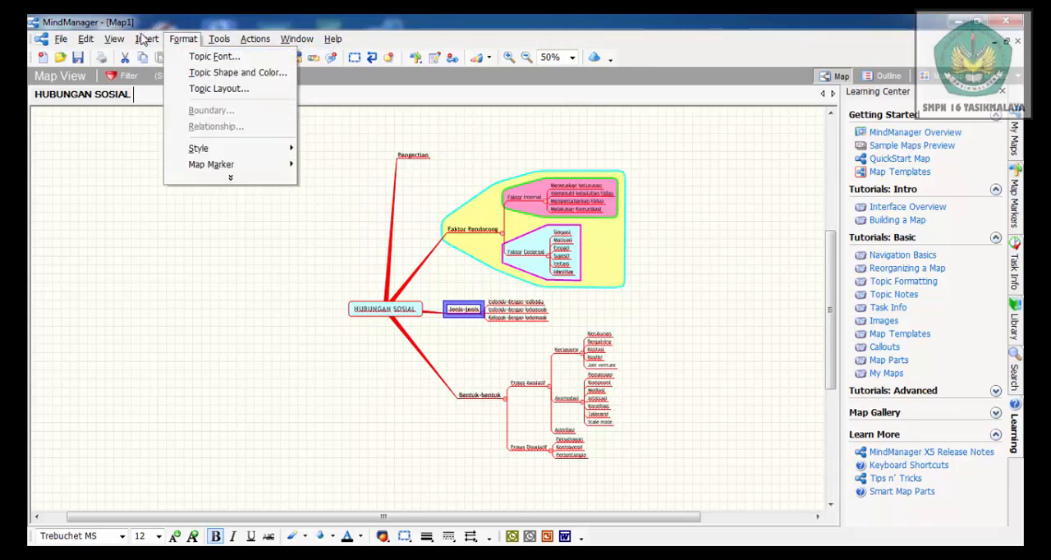
{"action": "mouse_move", "coordinate": [149, 41]}
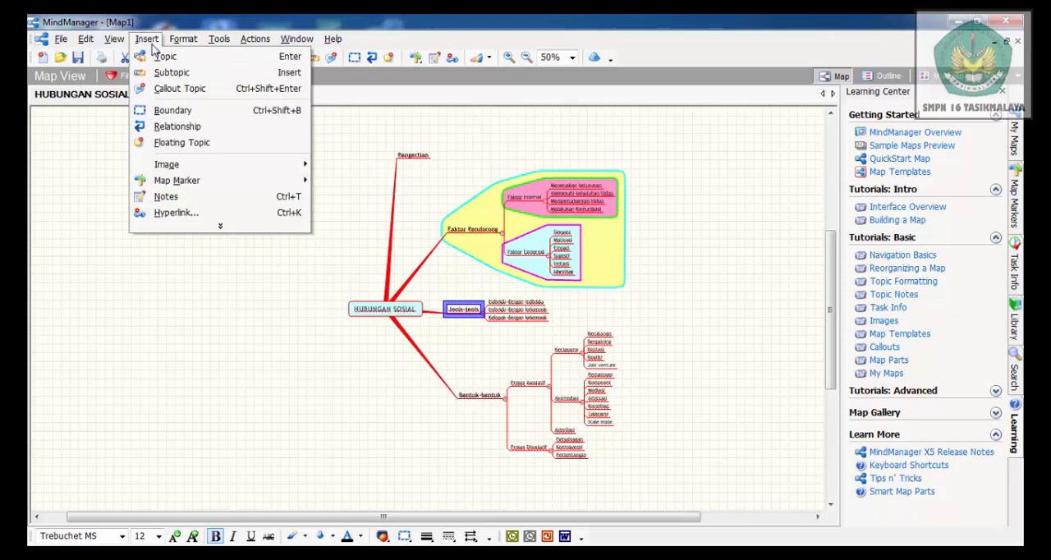
{"action": "left_click", "coordinate": [204, 117]}
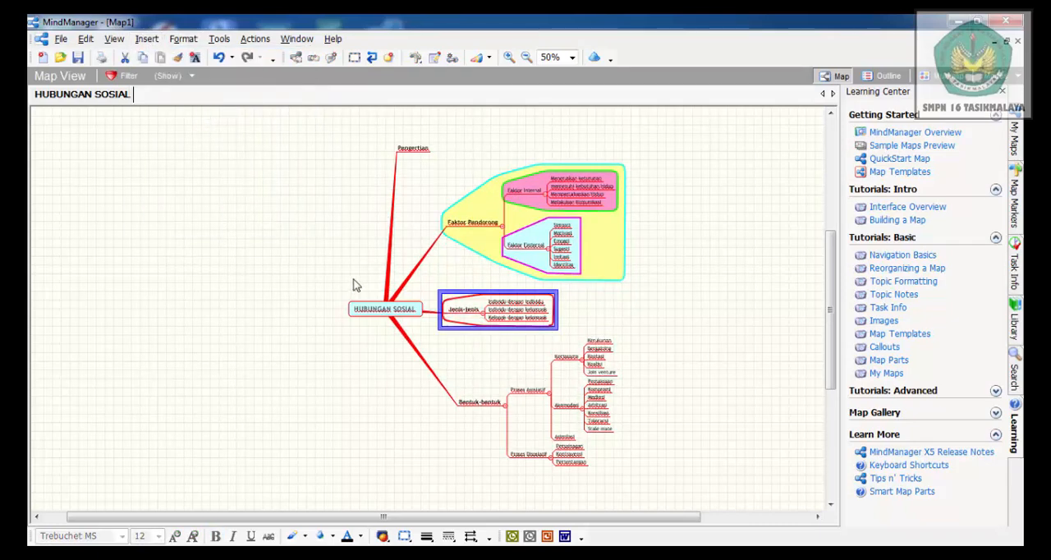
Format the Jenis-jenis boundary with the Scallops style, a blue line and a light yellow fill
{"action": "left_click", "coordinate": [184, 41]}
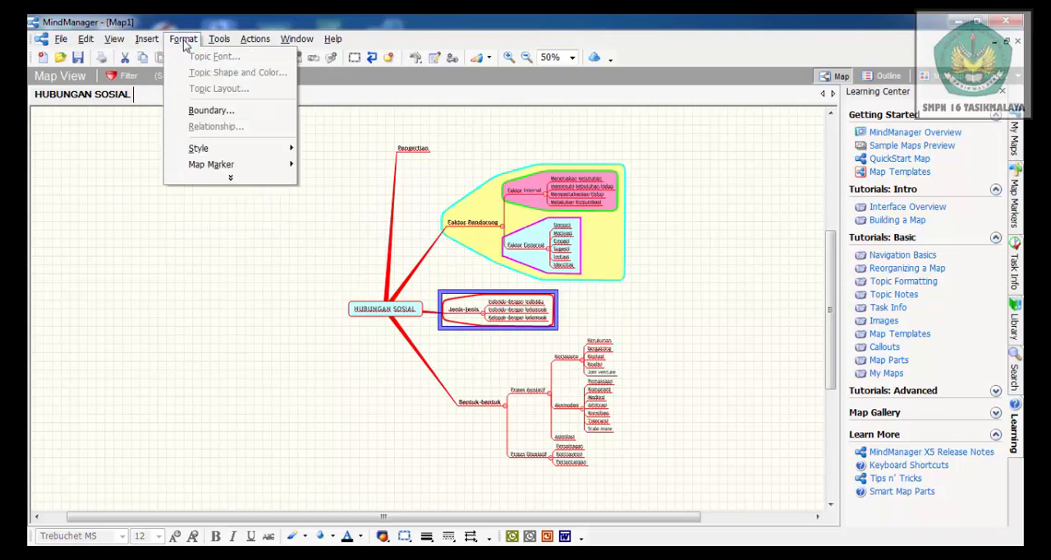
{"action": "left_click", "coordinate": [238, 119]}
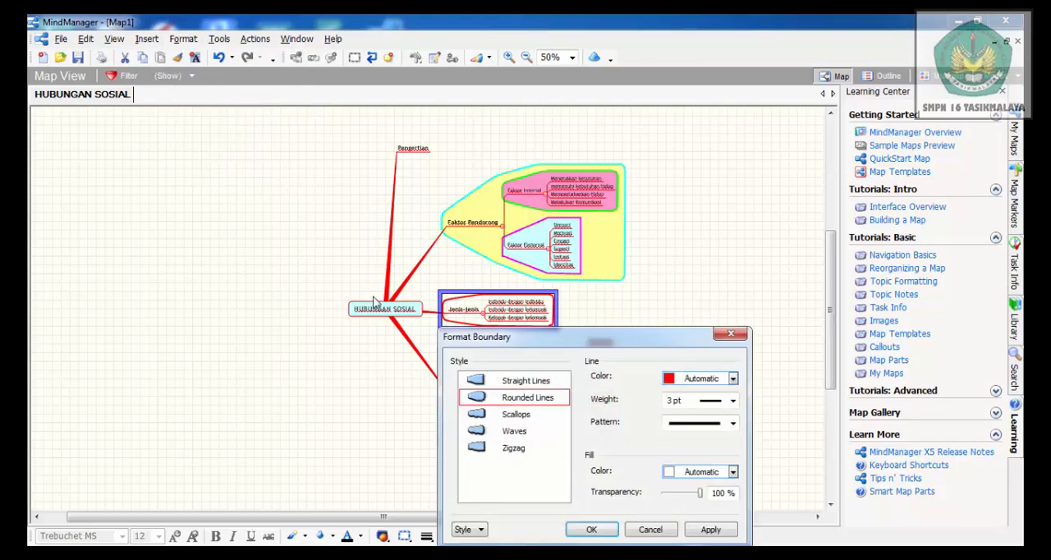
{"action": "left_click", "coordinate": [485, 416]}
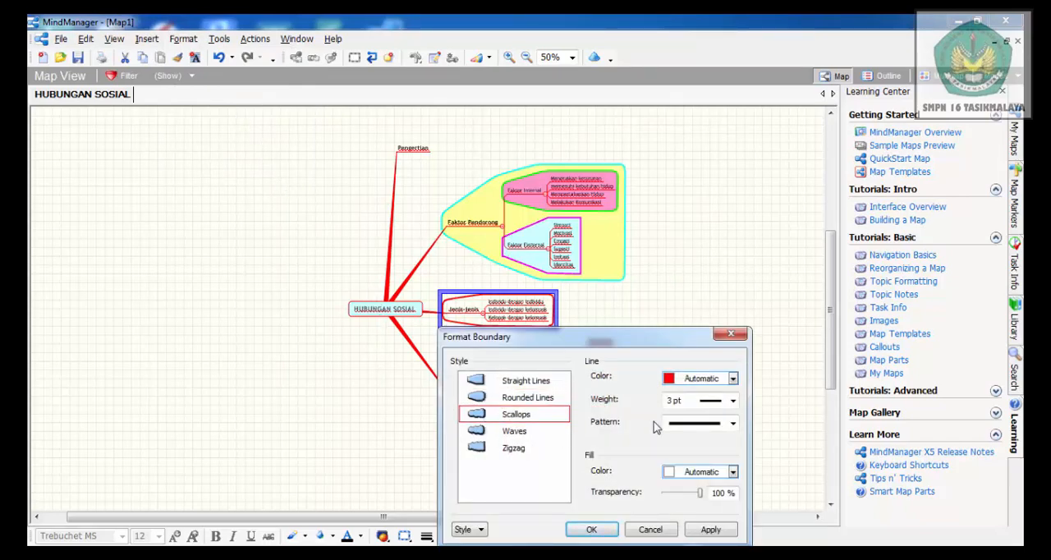
{"action": "left_click", "coordinate": [733, 378]}
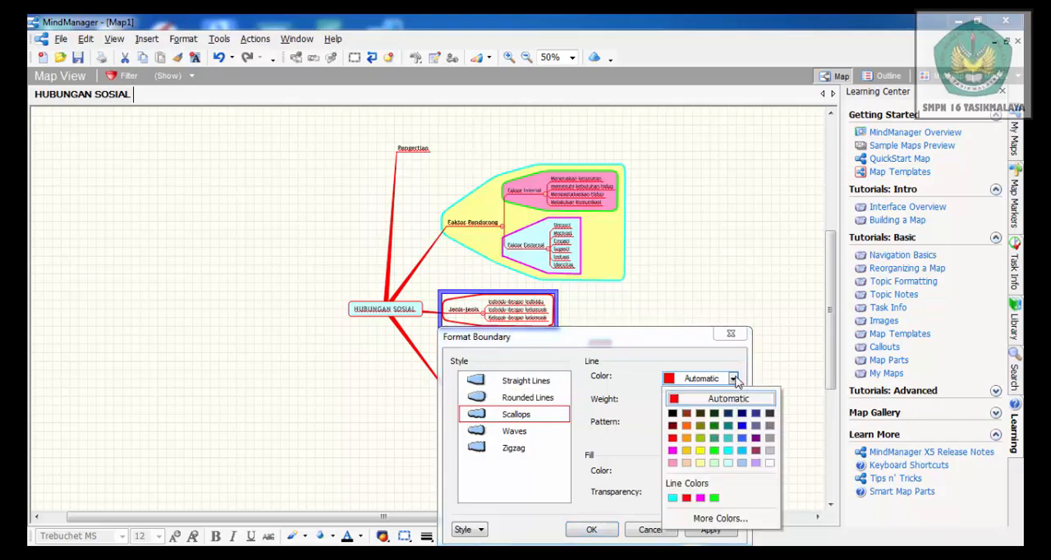
{"action": "left_click", "coordinate": [742, 425]}
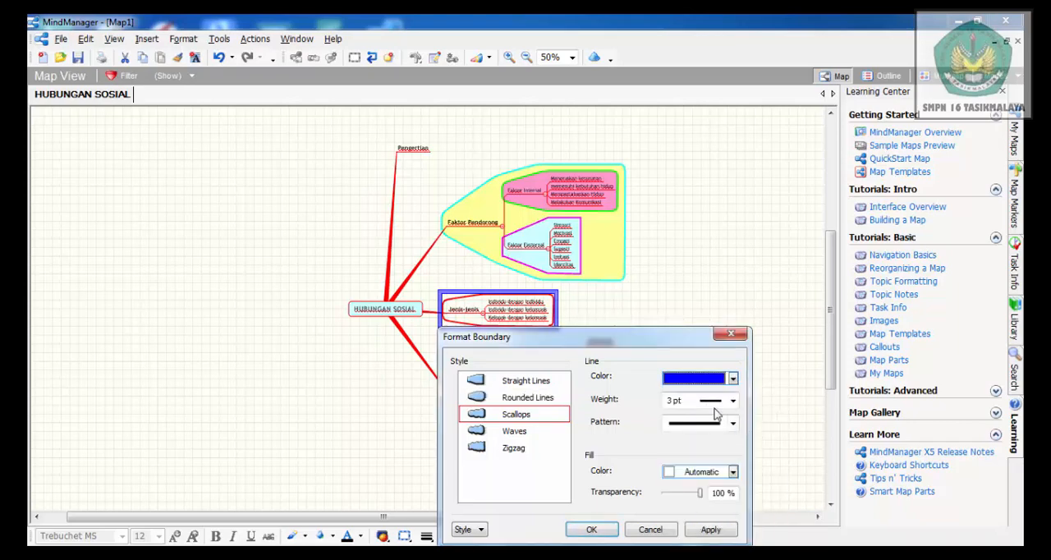
{"action": "left_click", "coordinate": [733, 473]}
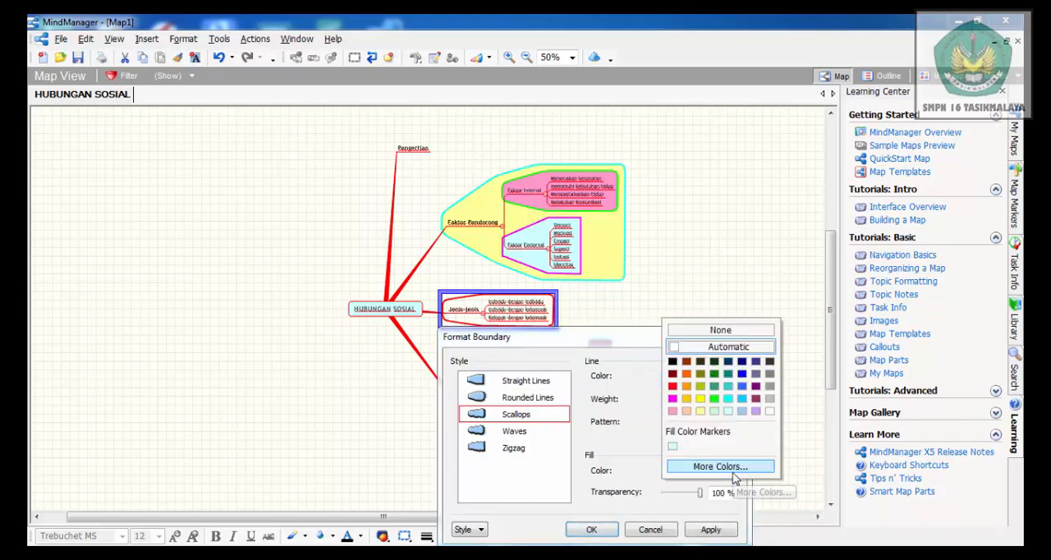
{"action": "left_click", "coordinate": [700, 410]}
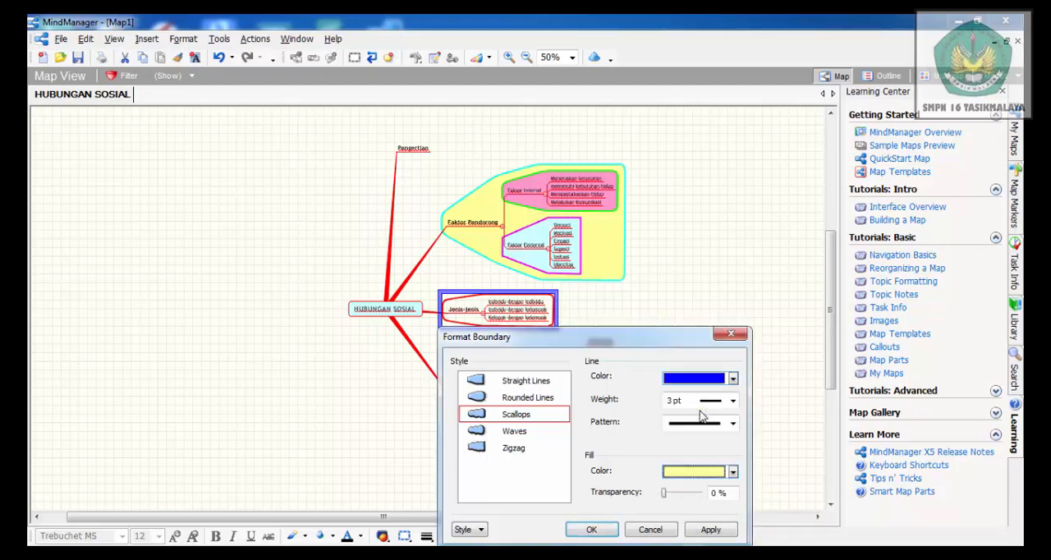
{"action": "left_click", "coordinate": [591, 530]}
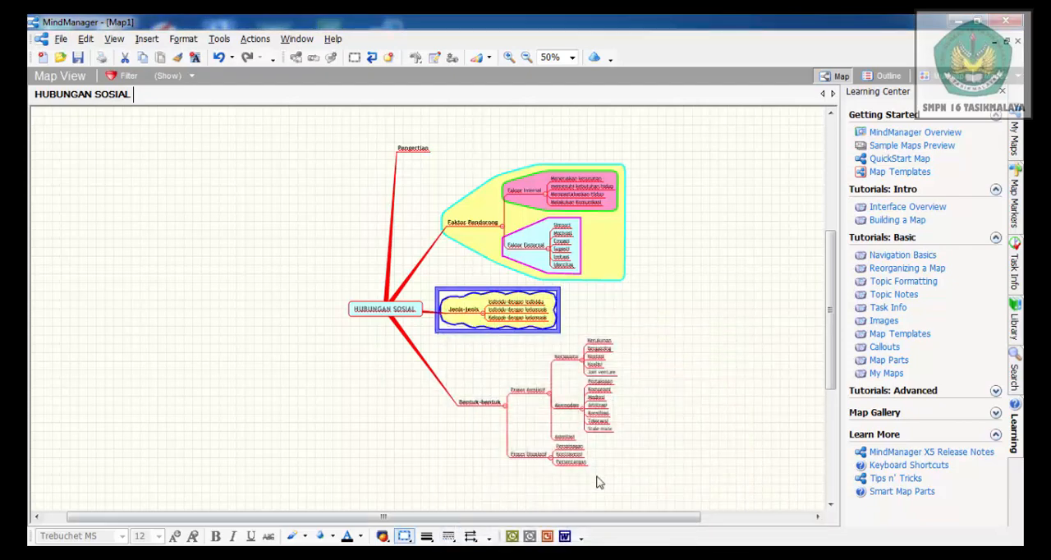
{"action": "left_click", "coordinate": [673, 358]}
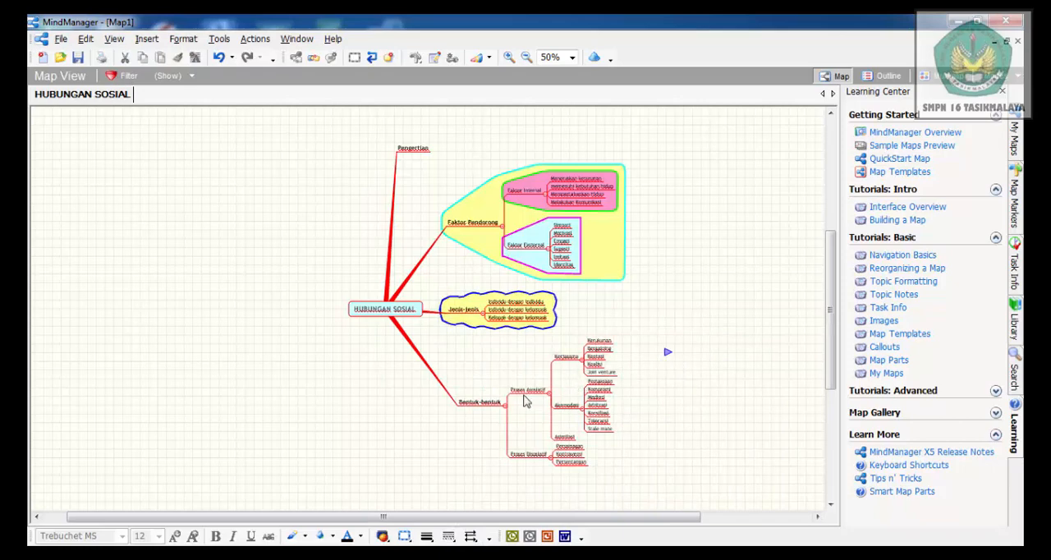
Insert a boundary around the Bentuk-bentuk branch
{"action": "left_click", "coordinate": [469, 405]}
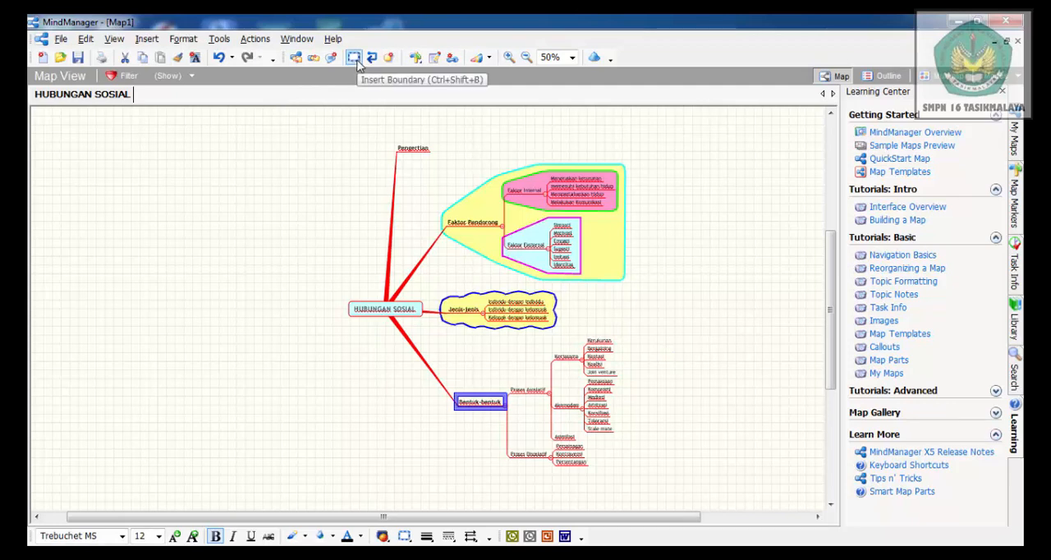
{"action": "left_click", "coordinate": [147, 41]}
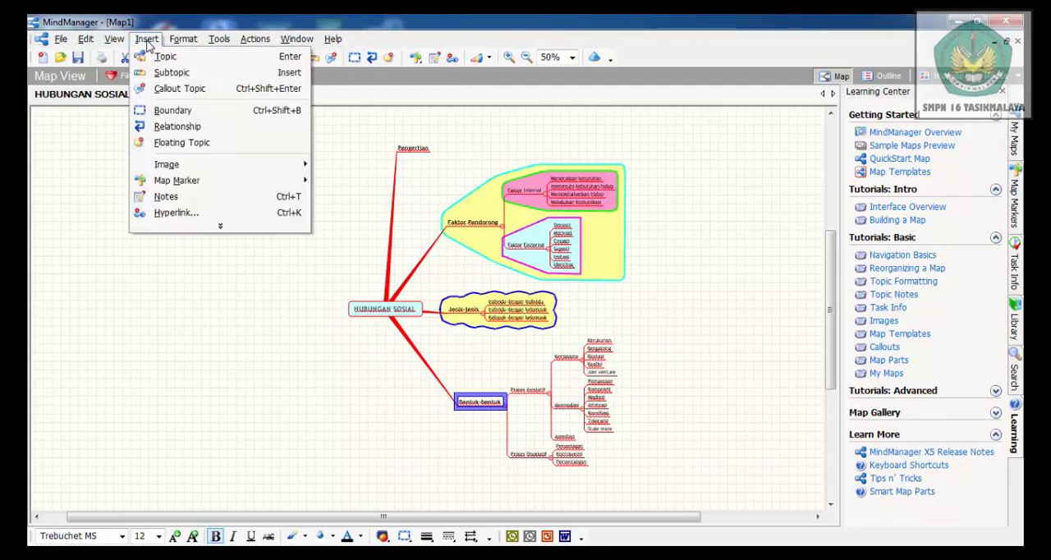
{"action": "left_click", "coordinate": [173, 110]}
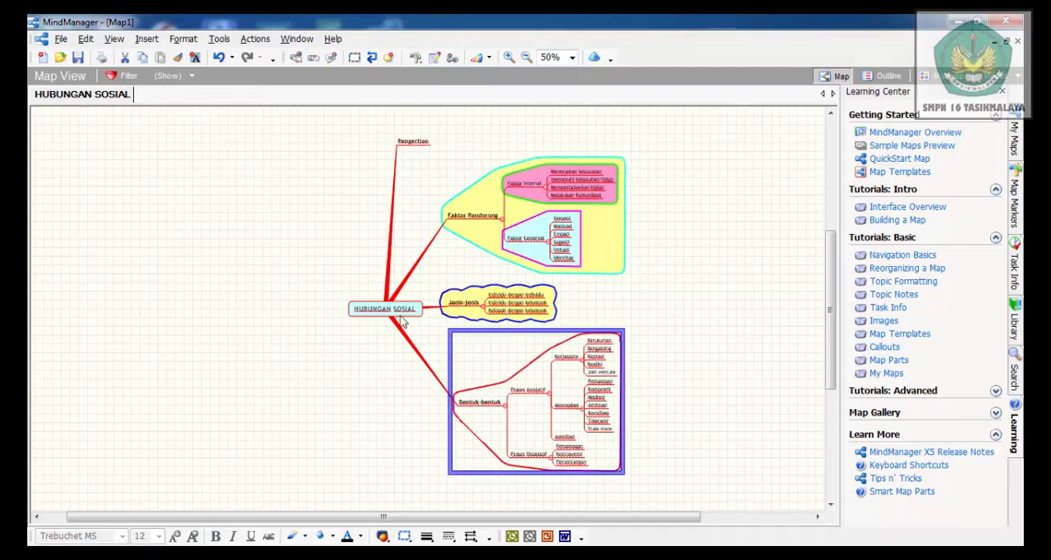
Format the Bentuk-bentuk boundary with the Waves style, an orange line and a bright yellow (FF,FF,00) fill
{"action": "left_click", "coordinate": [183, 38]}
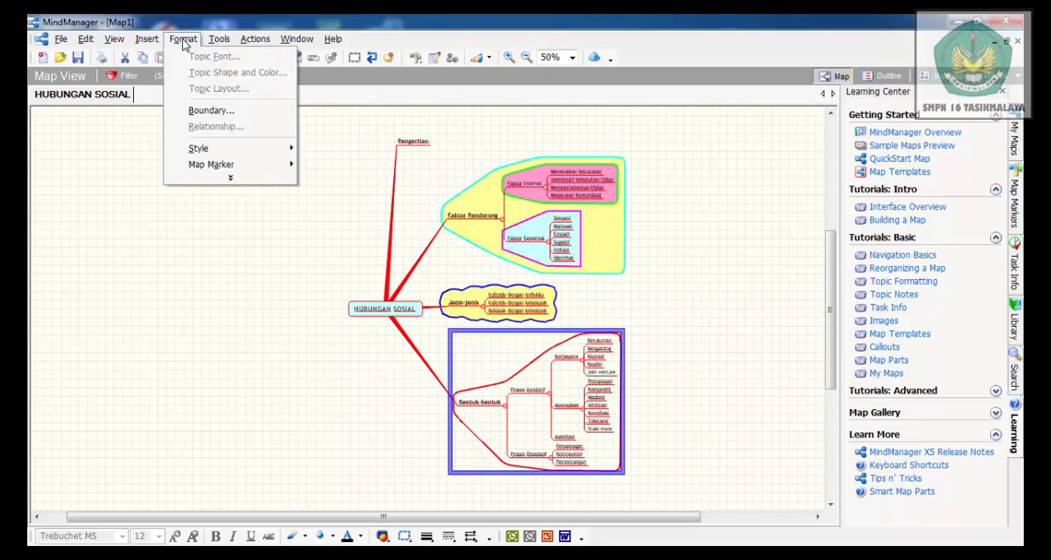
{"action": "left_click", "coordinate": [211, 111]}
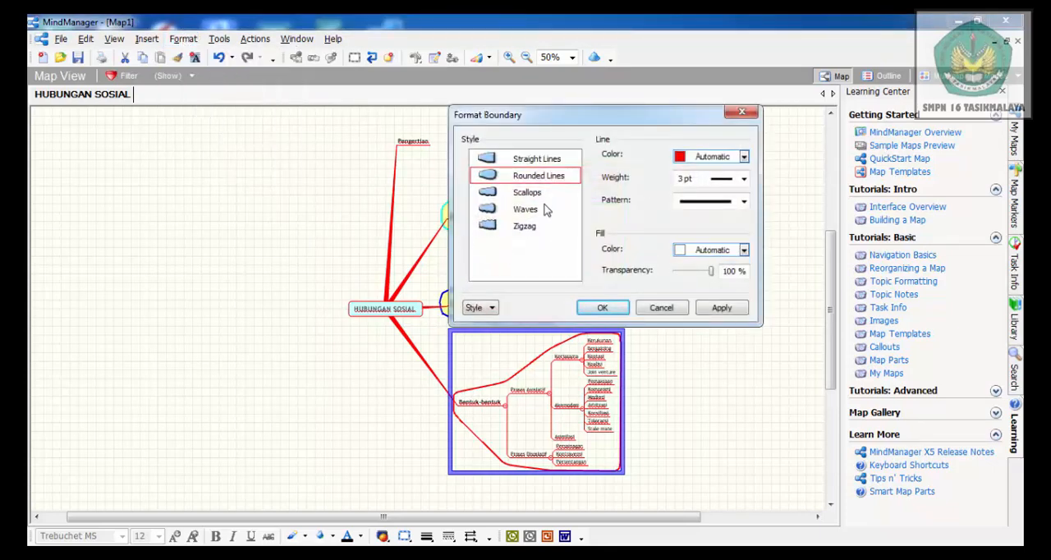
{"action": "left_click", "coordinate": [520, 212]}
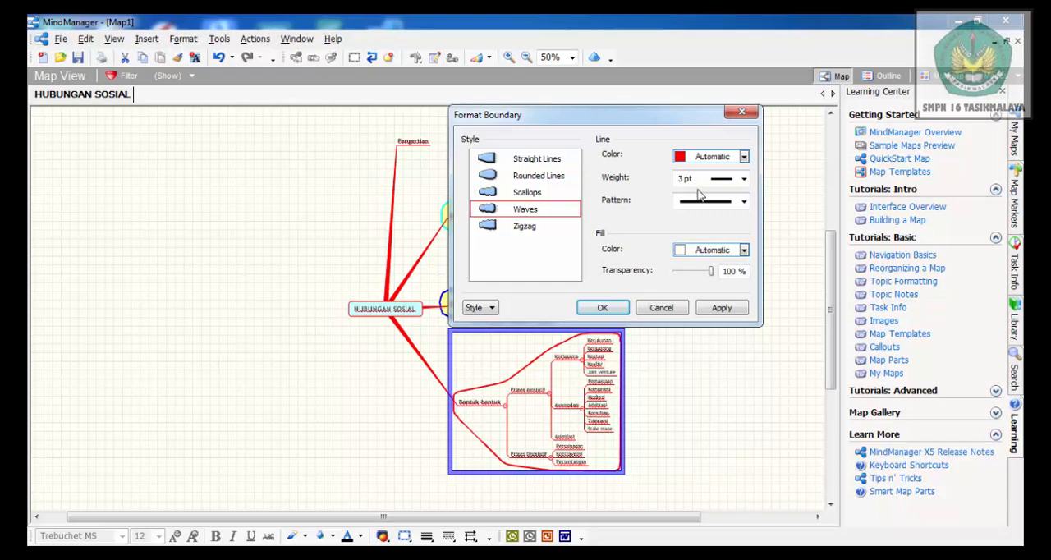
{"action": "left_click", "coordinate": [744, 156]}
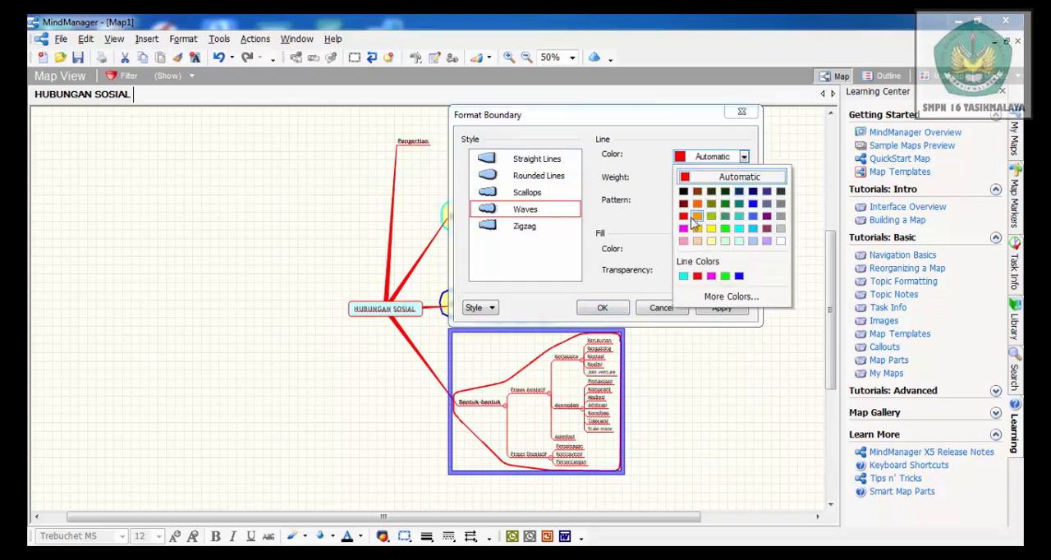
{"action": "left_click", "coordinate": [697, 204]}
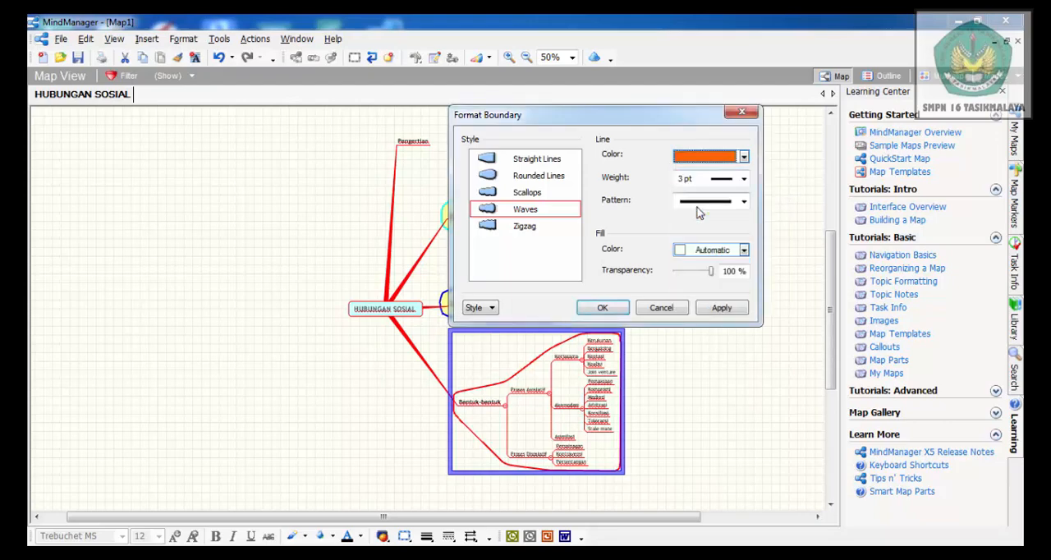
{"action": "left_click", "coordinate": [744, 251]}
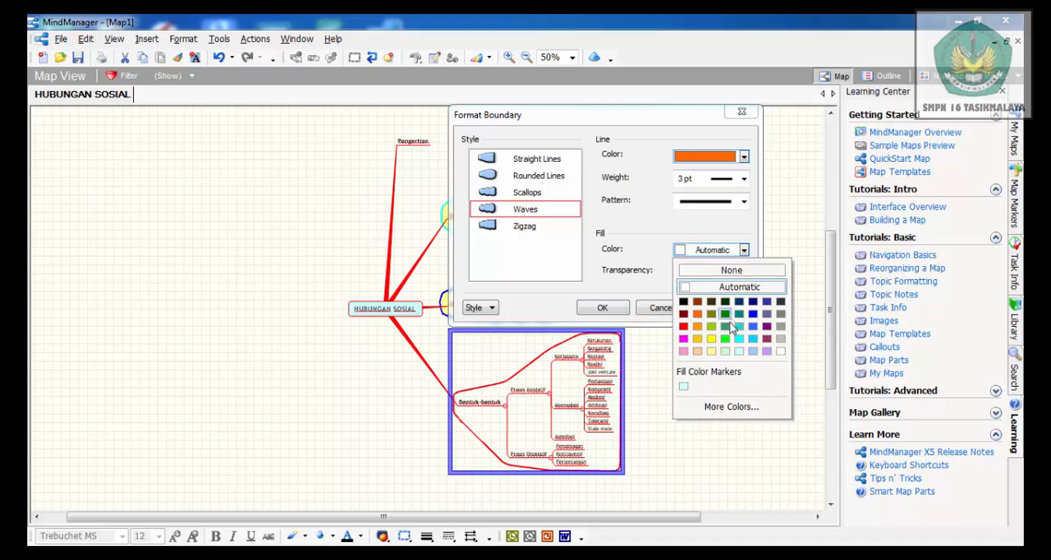
{"action": "left_click", "coordinate": [711, 338]}
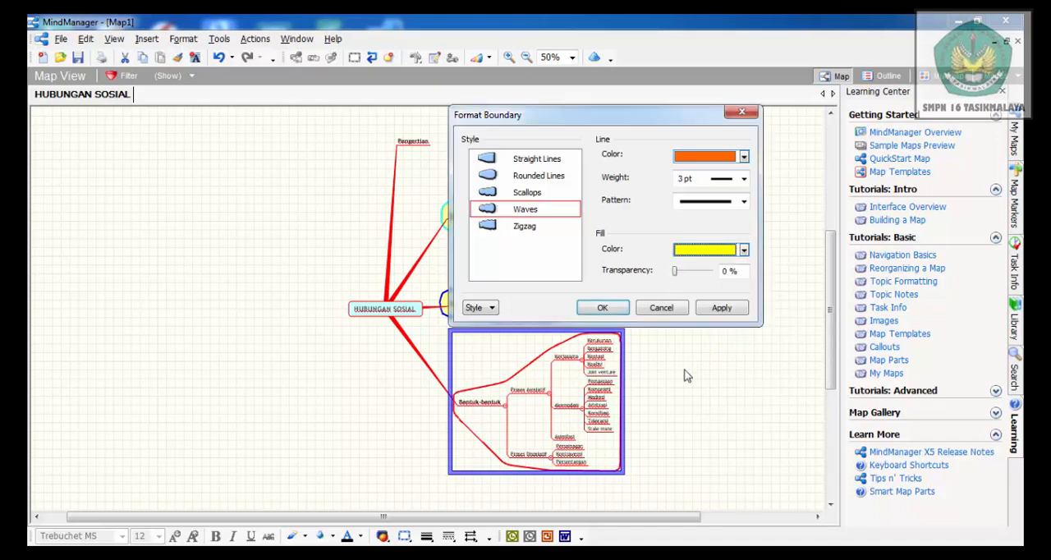
{"action": "left_click", "coordinate": [604, 307]}
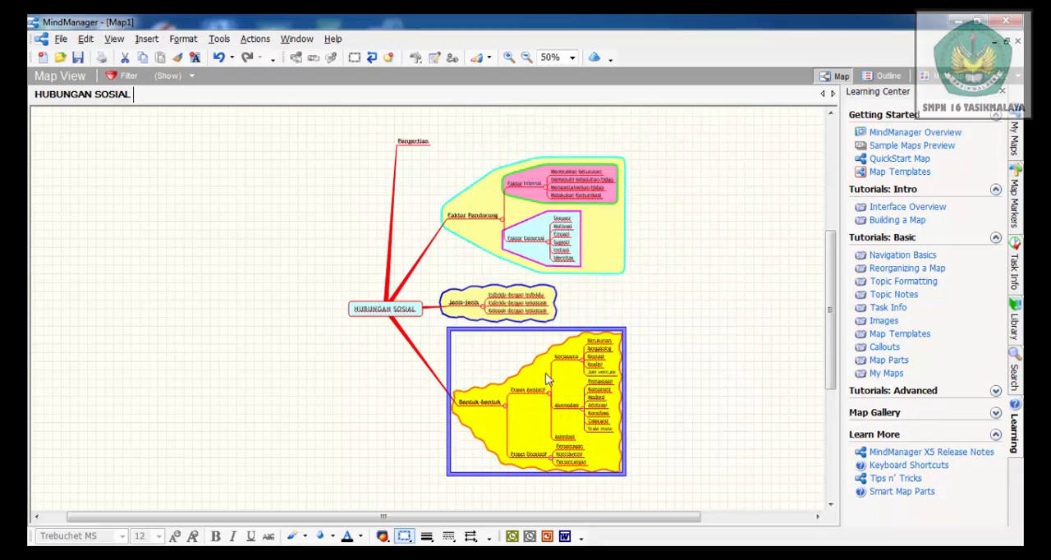
{"action": "left_click", "coordinate": [488, 353]}
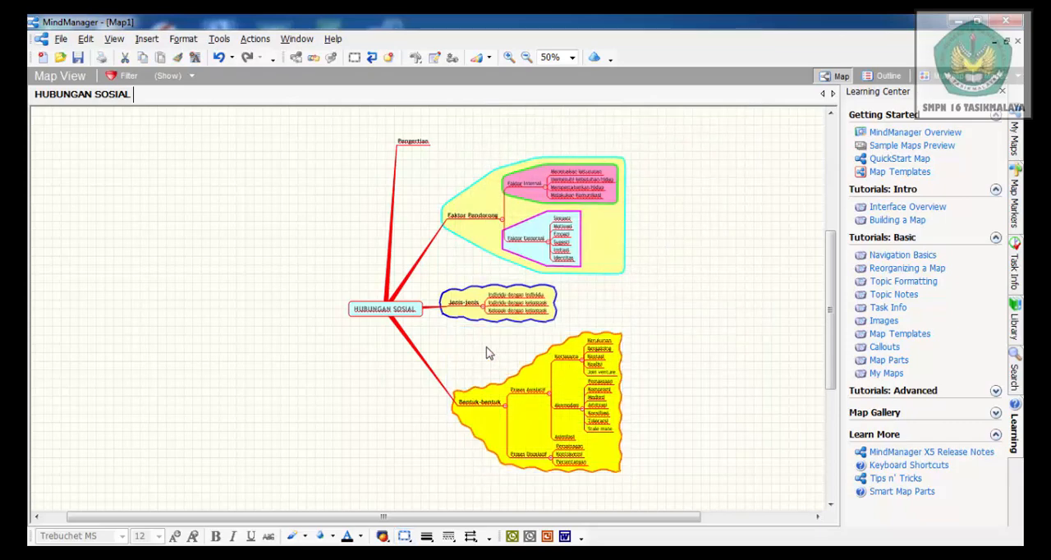
Insert a boundary around the Proses Asosiatif branch and format it with the Zigzag style, a cyan line and a light orange fill
{"action": "double_click", "coordinate": [528, 391]}
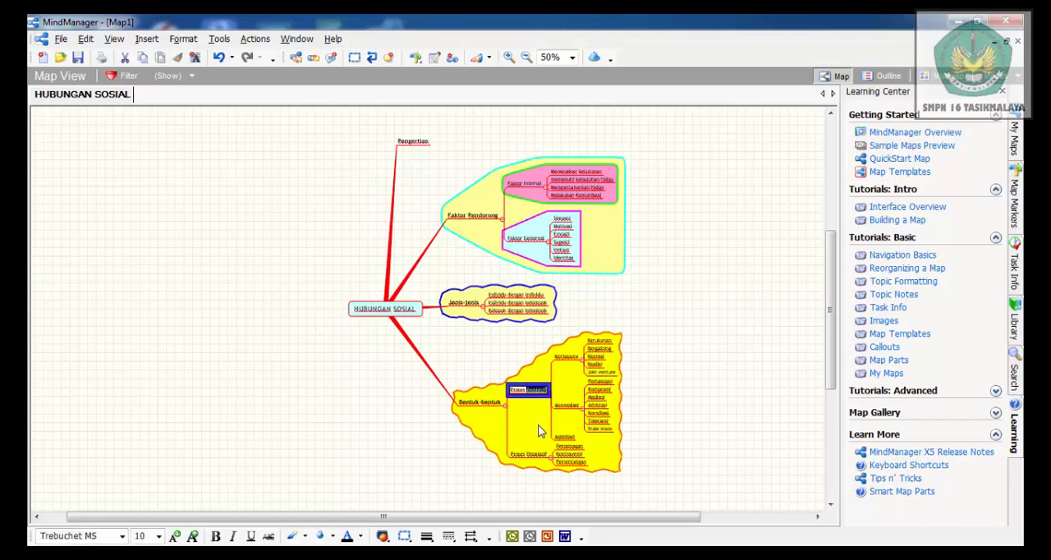
{"action": "left_click", "coordinate": [352, 57]}
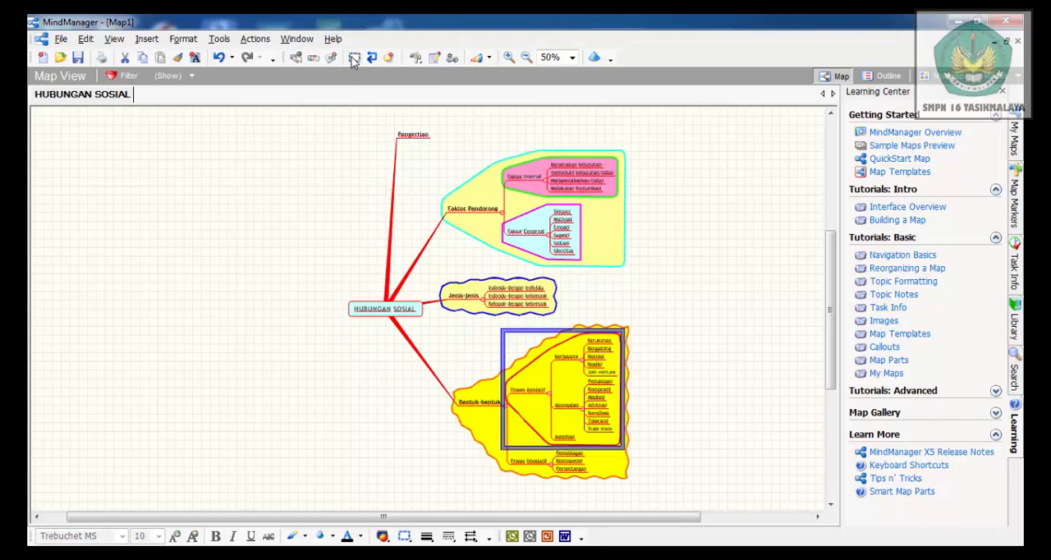
{"action": "left_click", "coordinate": [183, 39]}
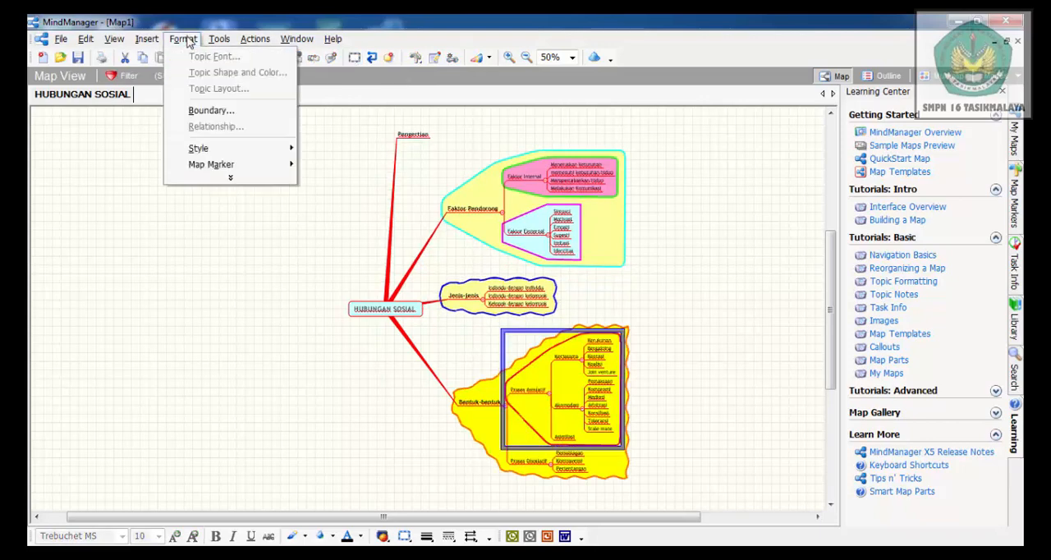
{"action": "left_click", "coordinate": [210, 110]}
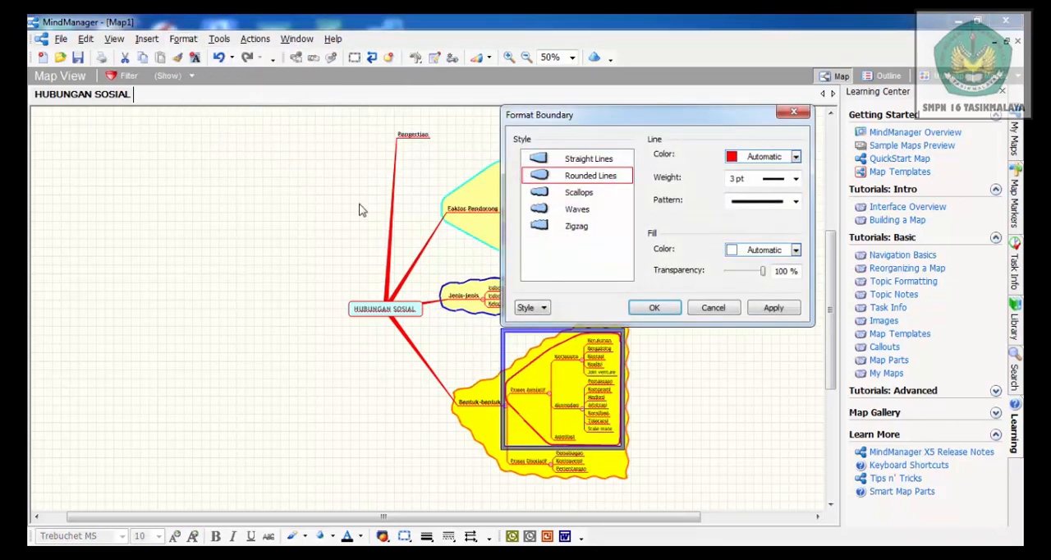
{"action": "left_click", "coordinate": [550, 230]}
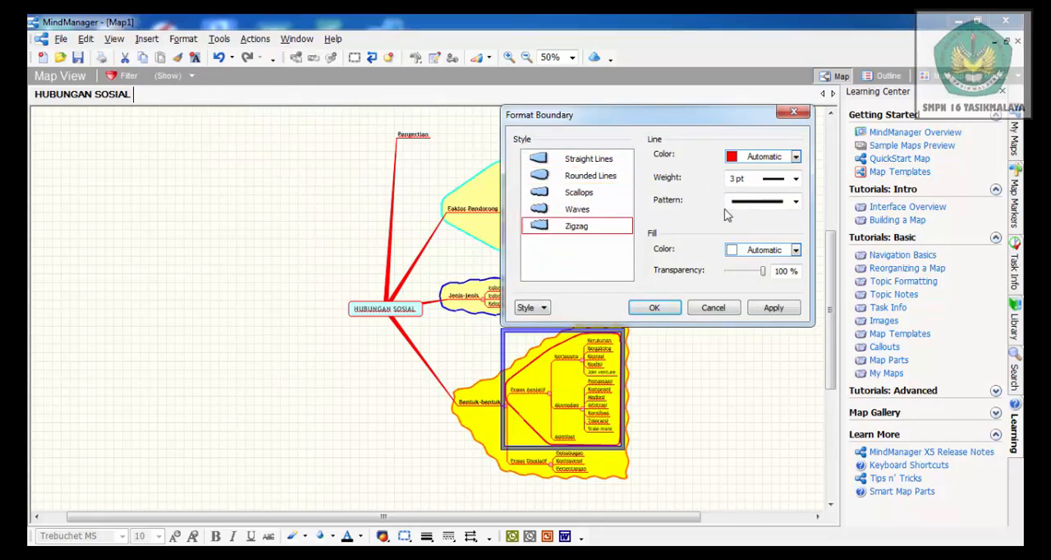
{"action": "left_click", "coordinate": [796, 160]}
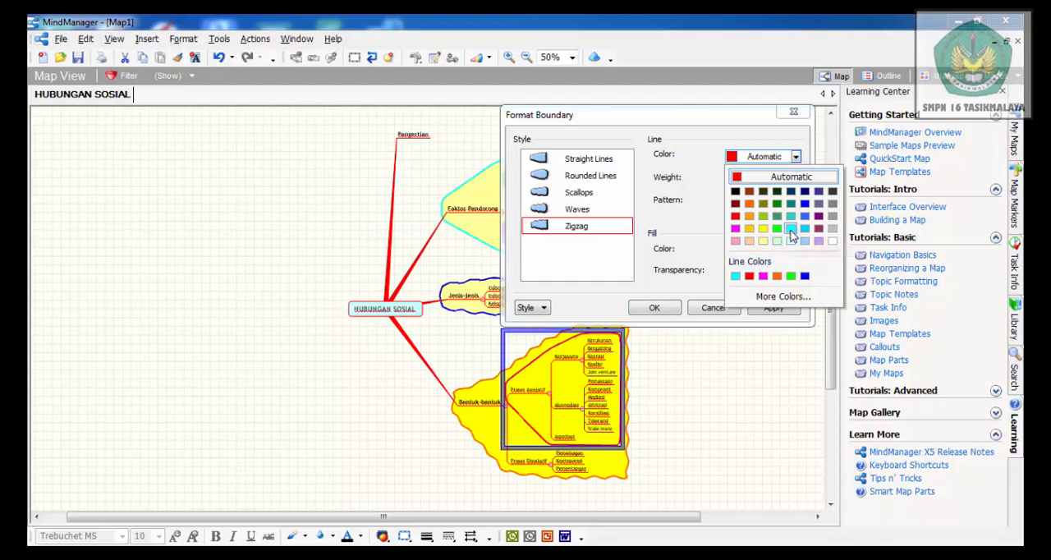
{"action": "left_click", "coordinate": [791, 230]}
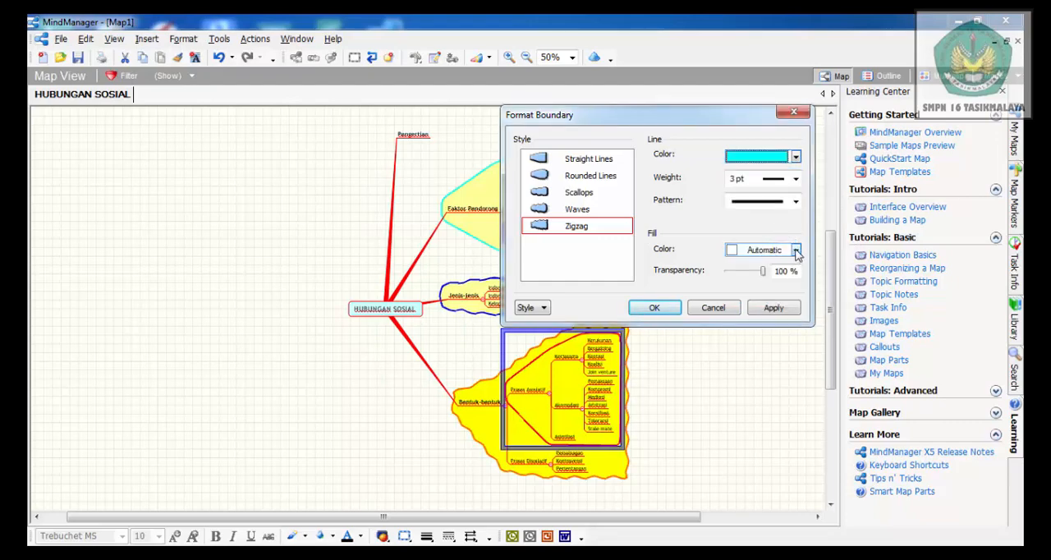
{"action": "left_click", "coordinate": [795, 250]}
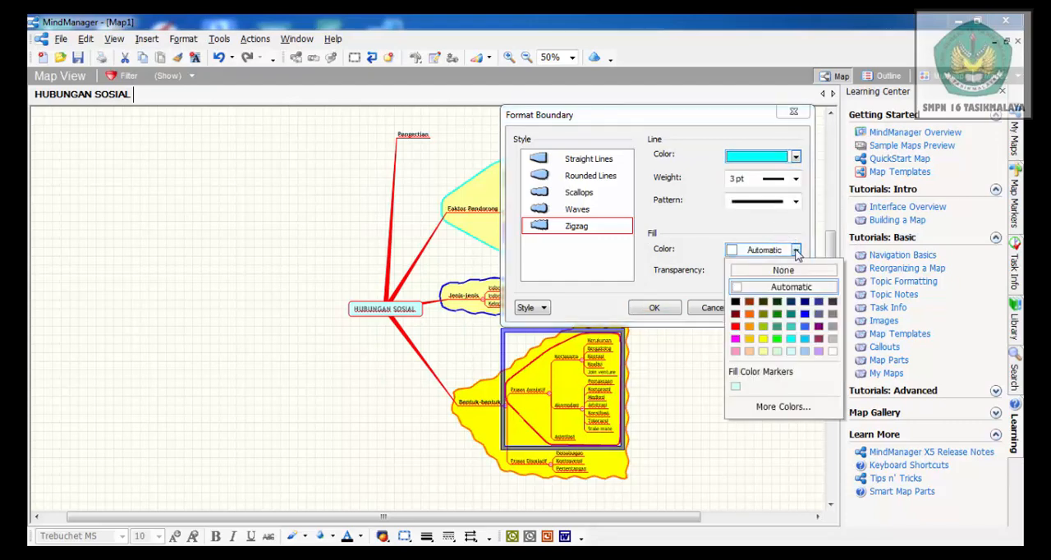
{"action": "left_click", "coordinate": [748, 352]}
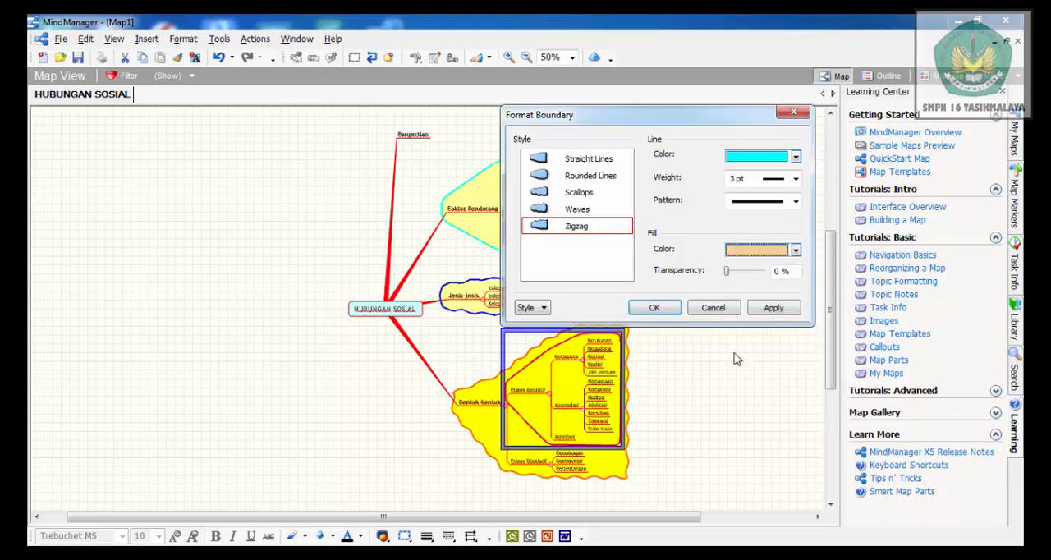
{"action": "left_click", "coordinate": [655, 309]}
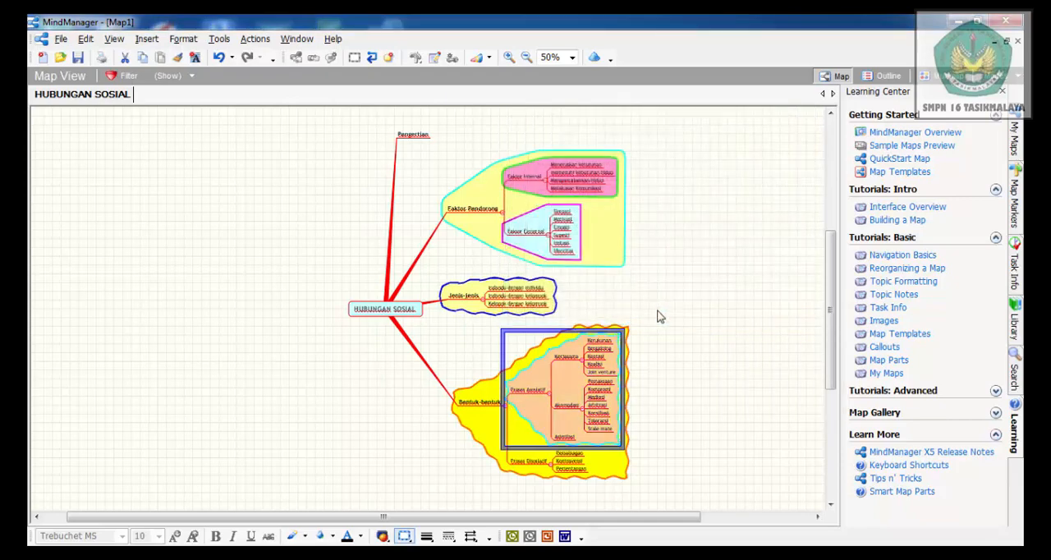
{"action": "left_click", "coordinate": [685, 350]}
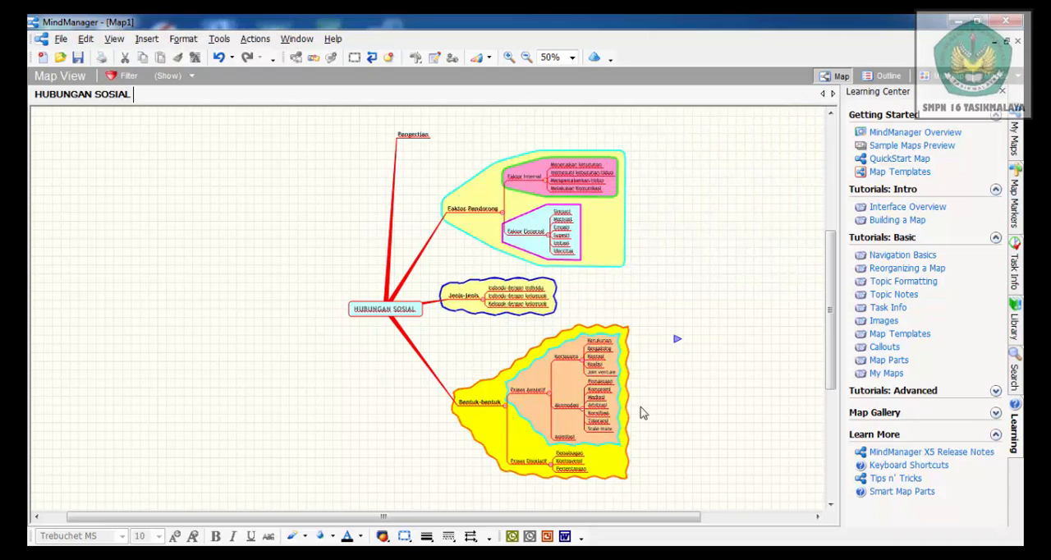
Insert a boundary around the Proses Disosiatif branch and give it a lime green line and a pale cyan fill
{"action": "left_click", "coordinate": [527, 464]}
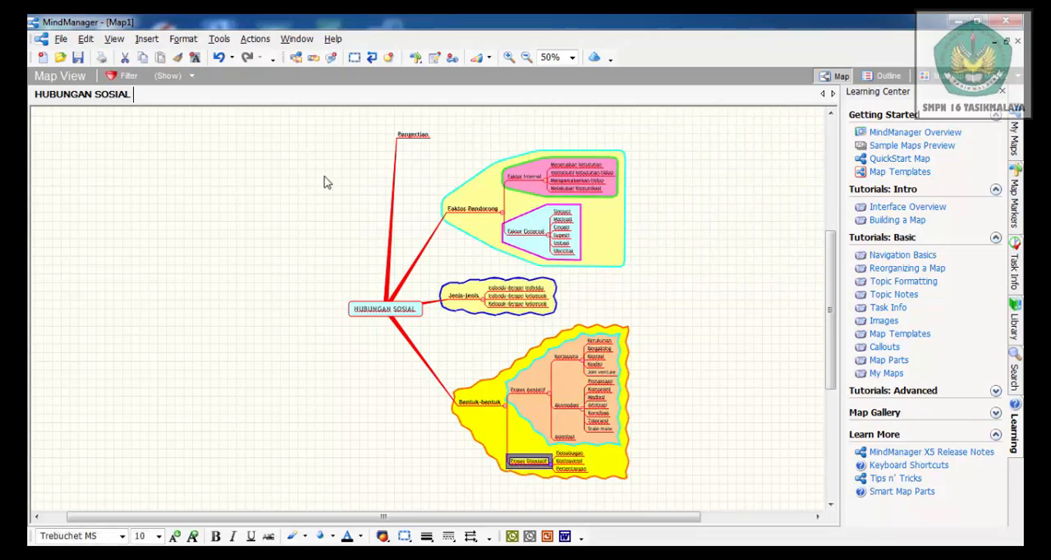
{"action": "left_click", "coordinate": [355, 61]}
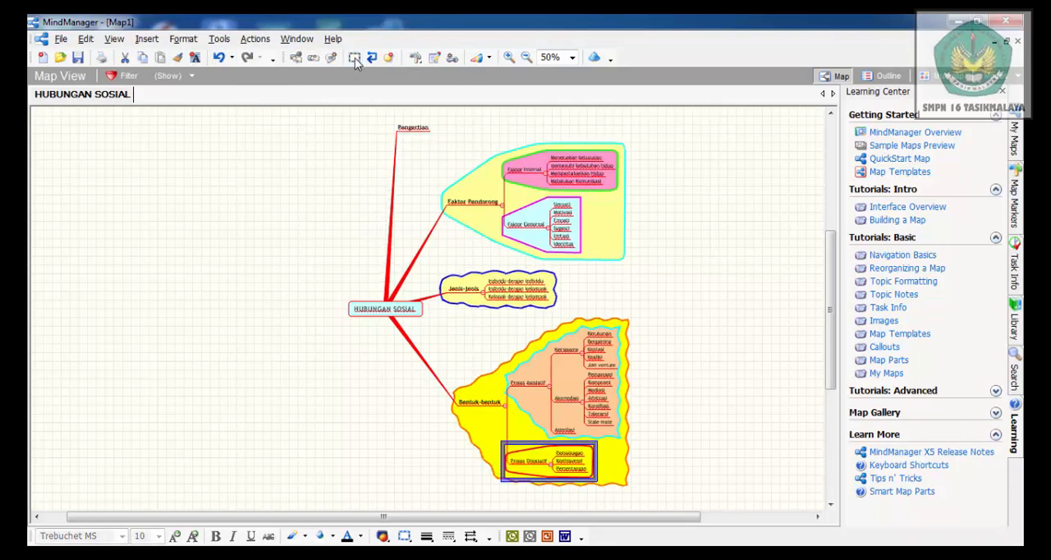
{"action": "left_click", "coordinate": [184, 39]}
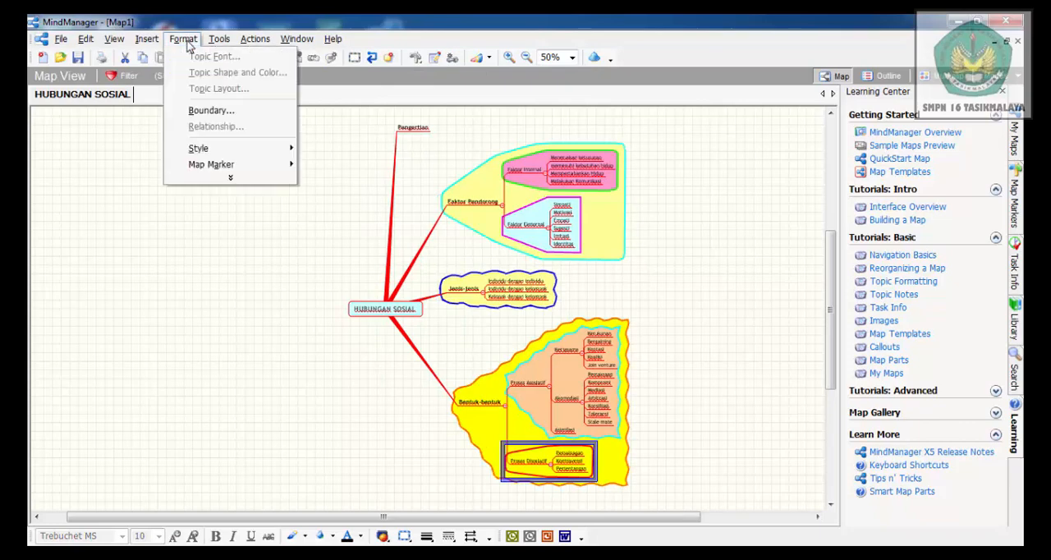
{"action": "left_click", "coordinate": [228, 118]}
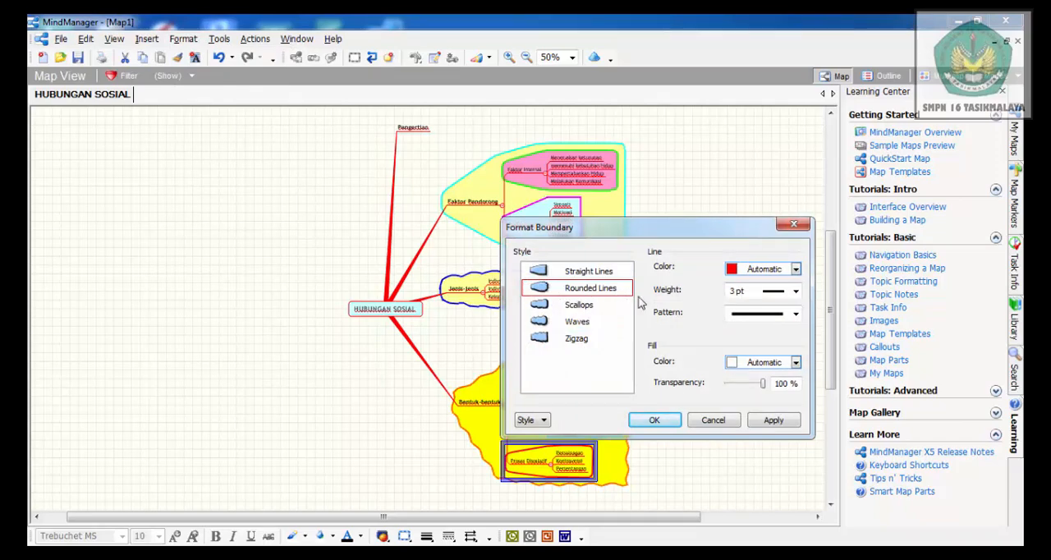
{"action": "left_click", "coordinate": [795, 269]}
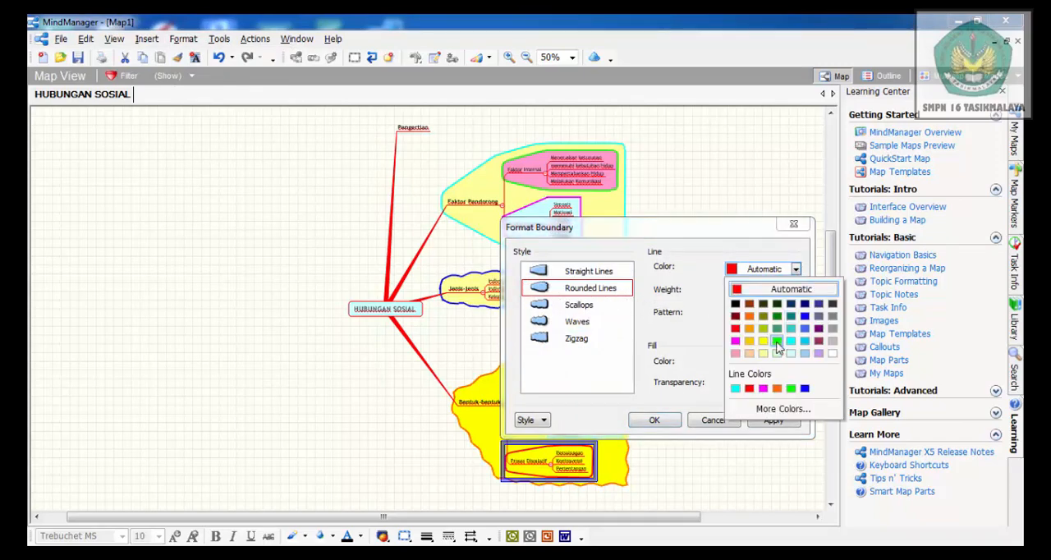
{"action": "left_click", "coordinate": [765, 332]}
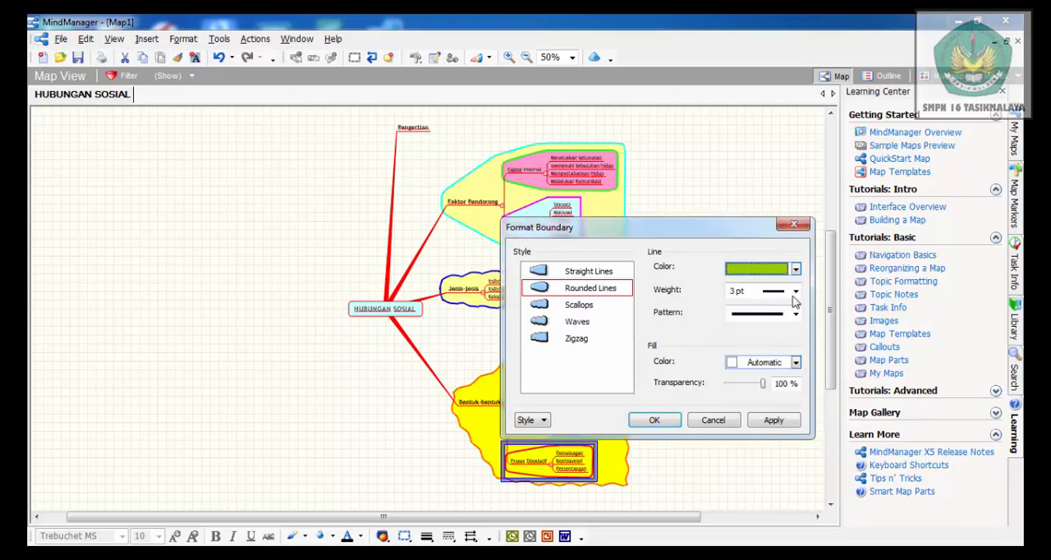
{"action": "left_click", "coordinate": [795, 362]}
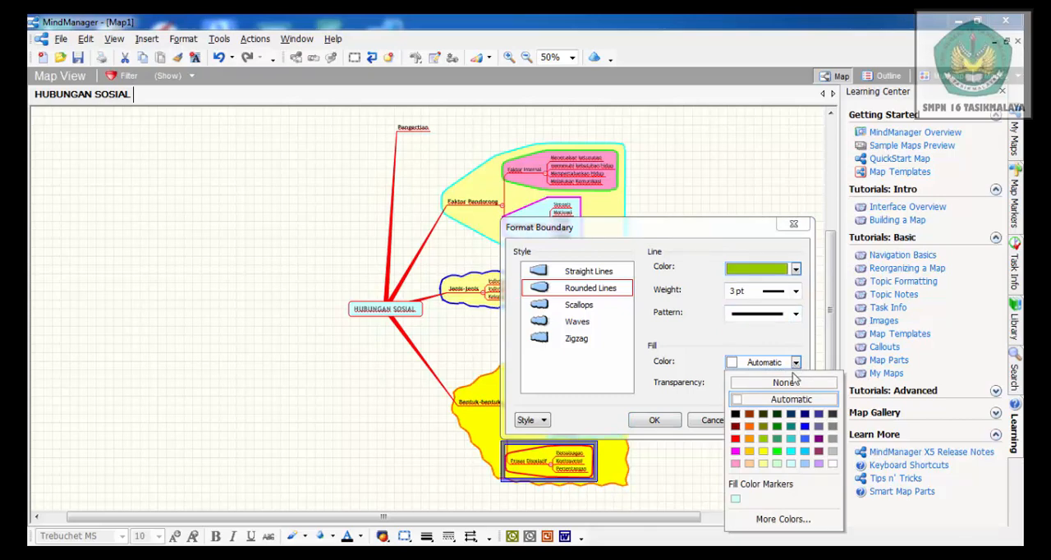
{"action": "left_click", "coordinate": [791, 464]}
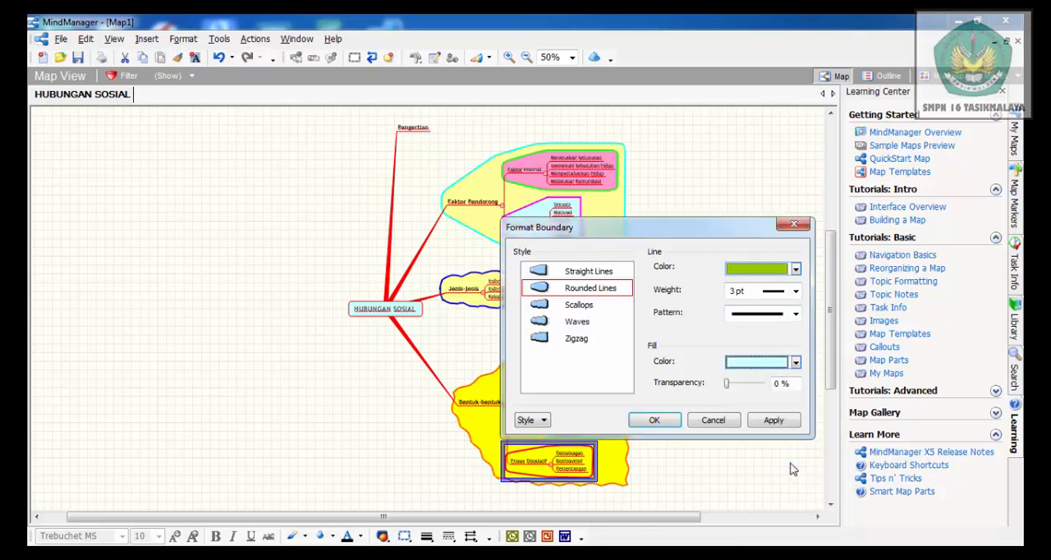
{"action": "left_click", "coordinate": [655, 420]}
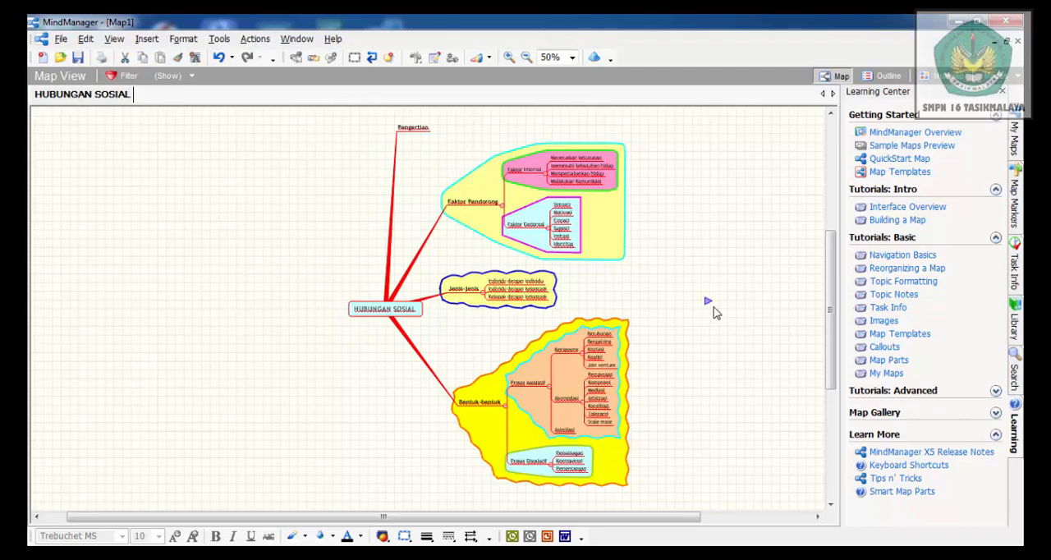
Insert a boundary around the Kerjasama branch and format it with a cyan line and a pale cyan fill
{"action": "left_click", "coordinate": [566, 350]}
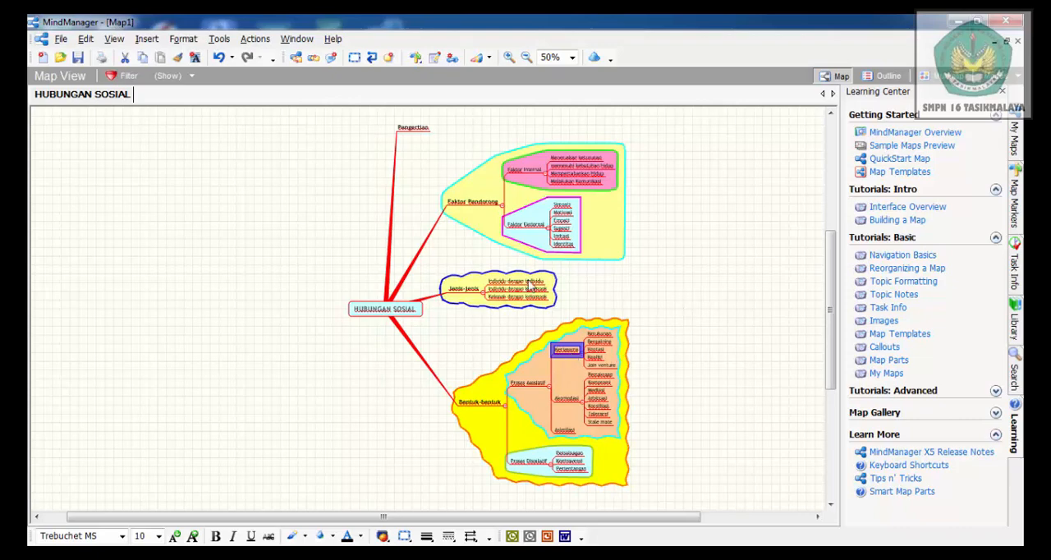
{"action": "left_click", "coordinate": [355, 59]}
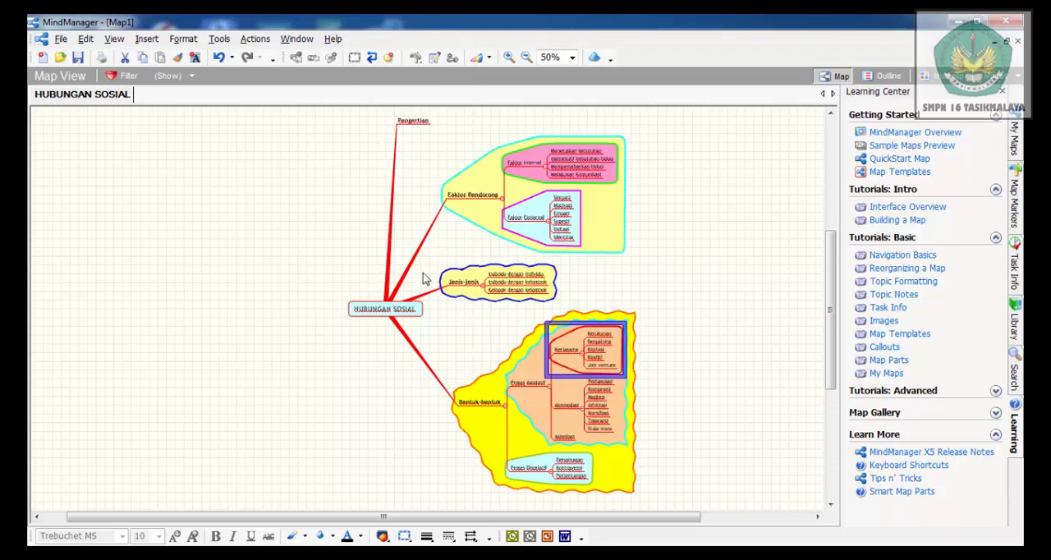
{"action": "left_click", "coordinate": [182, 39]}
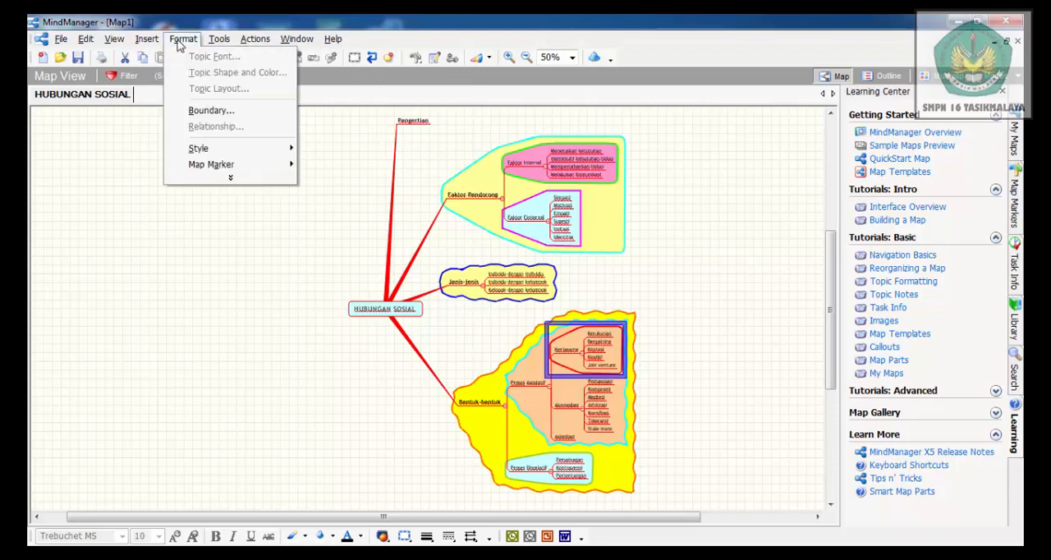
{"action": "left_click", "coordinate": [226, 116]}
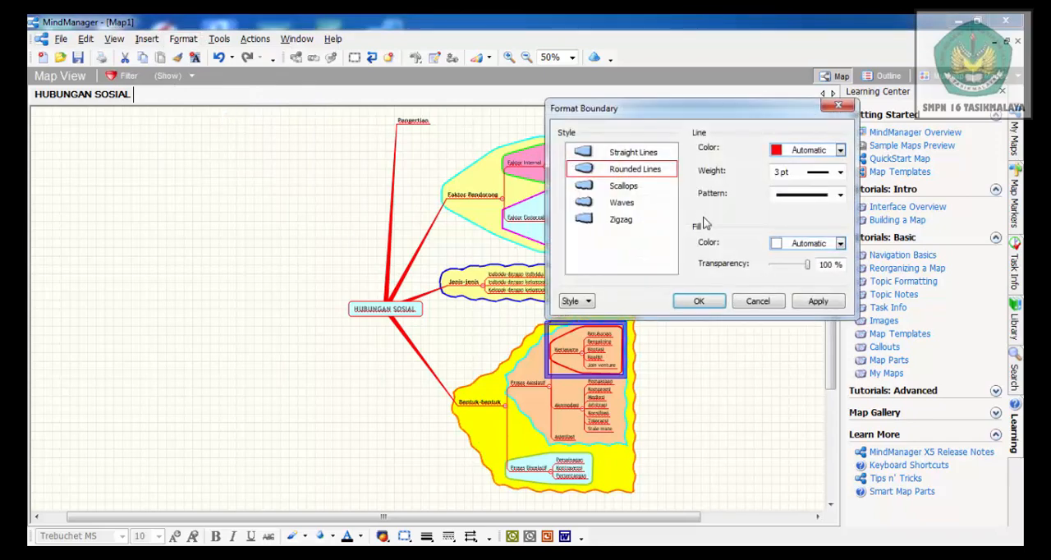
{"action": "left_click", "coordinate": [840, 151]}
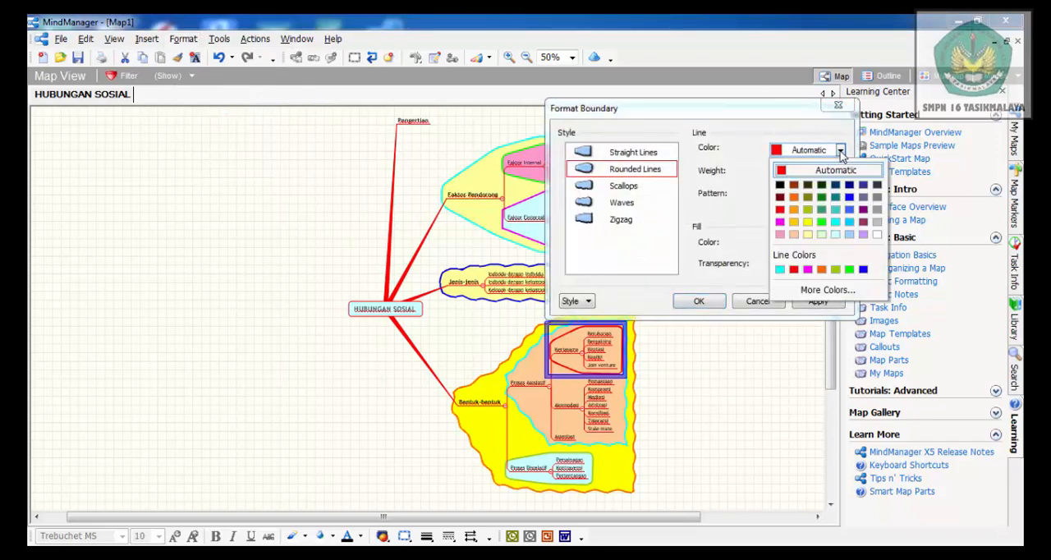
{"action": "left_click", "coordinate": [835, 221]}
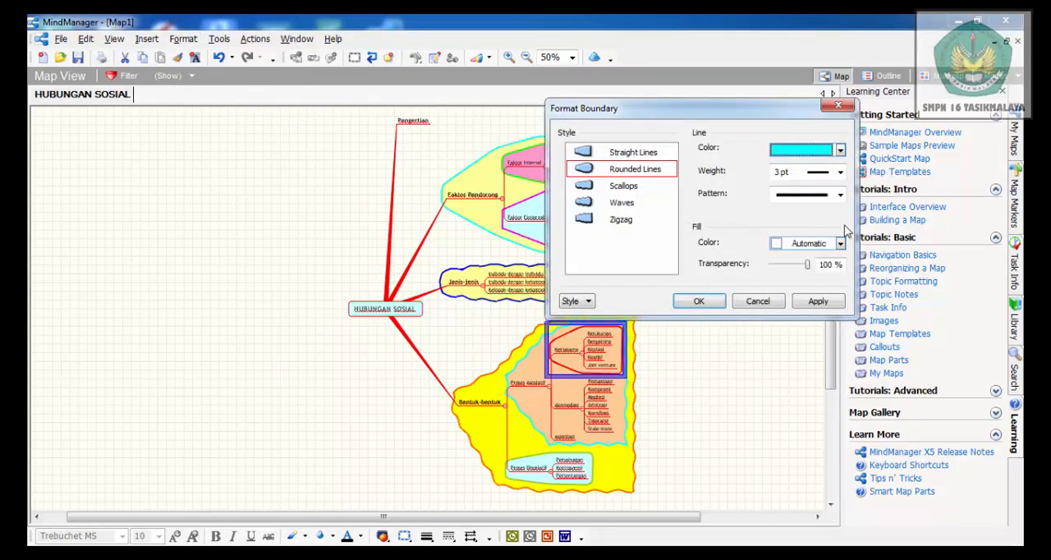
{"action": "left_click", "coordinate": [840, 244]}
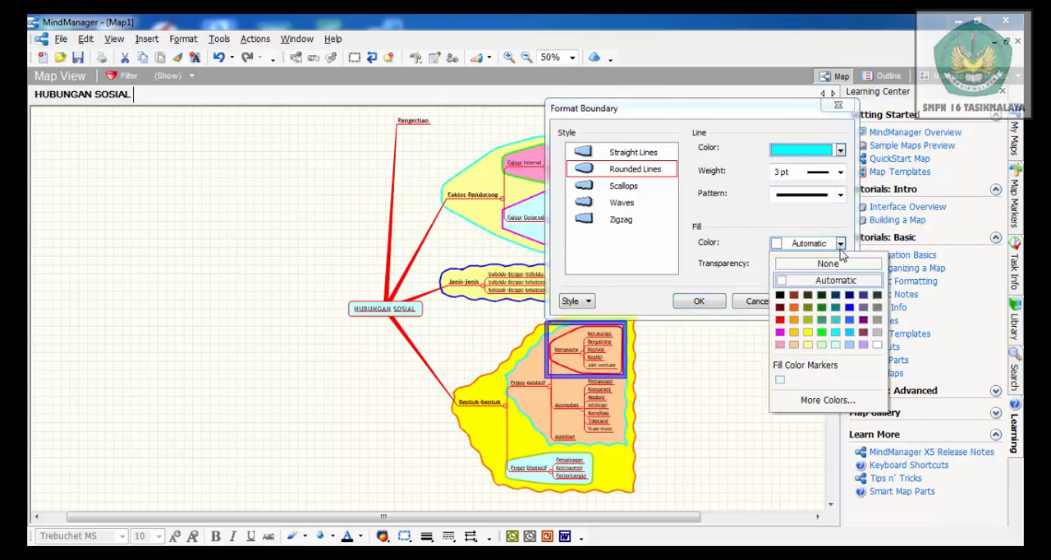
{"action": "left_click", "coordinate": [836, 345]}
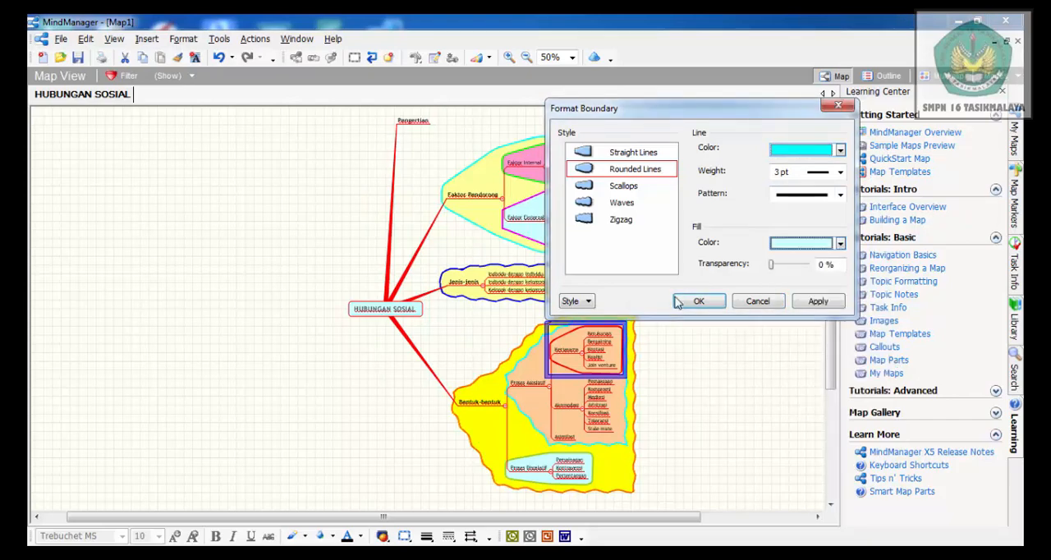
{"action": "left_click", "coordinate": [696, 303]}
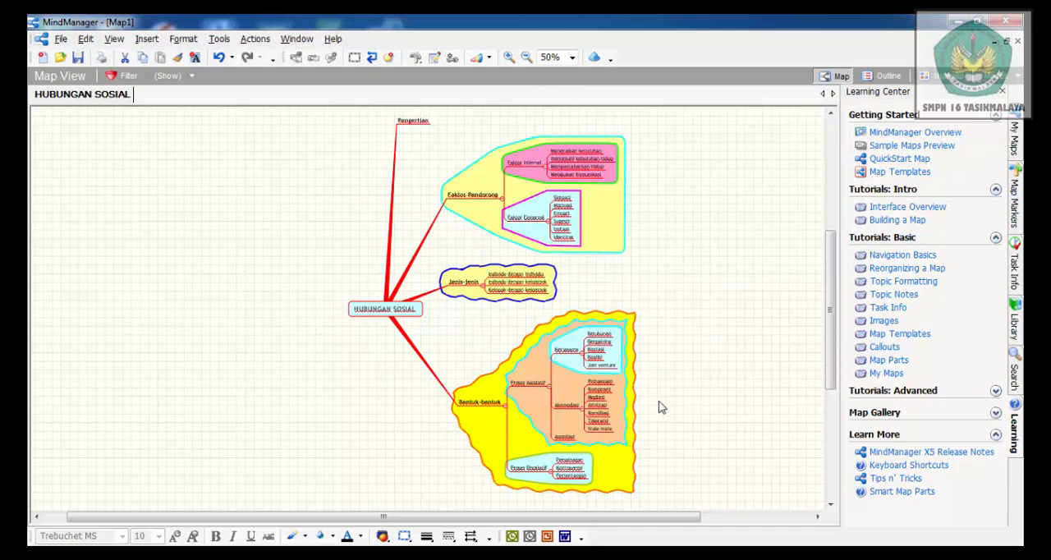
Insert a boundary around the Akomodasi branch and format it with a magenta line and a light blue fill
{"action": "left_click", "coordinate": [568, 407]}
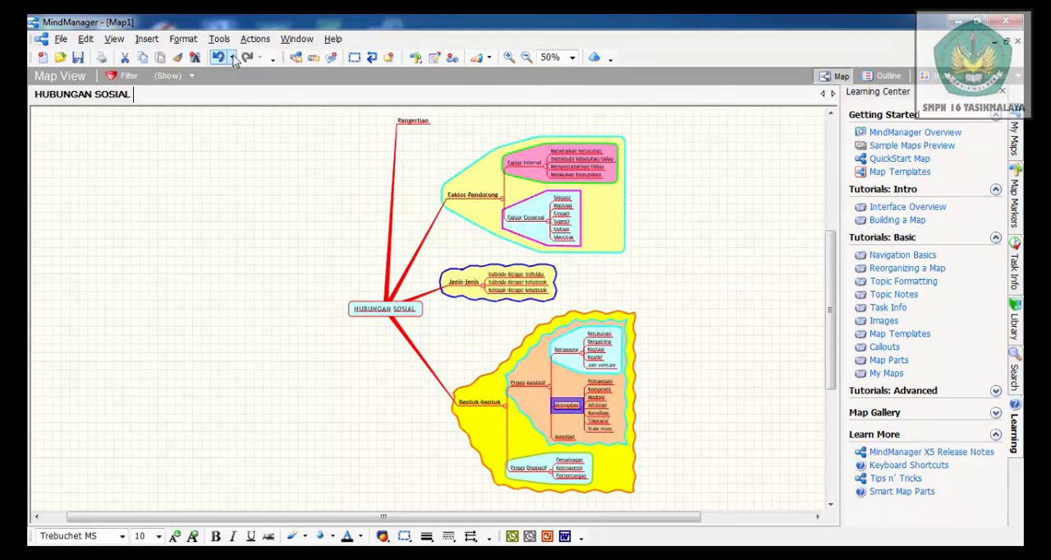
{"action": "left_click", "coordinate": [349, 61]}
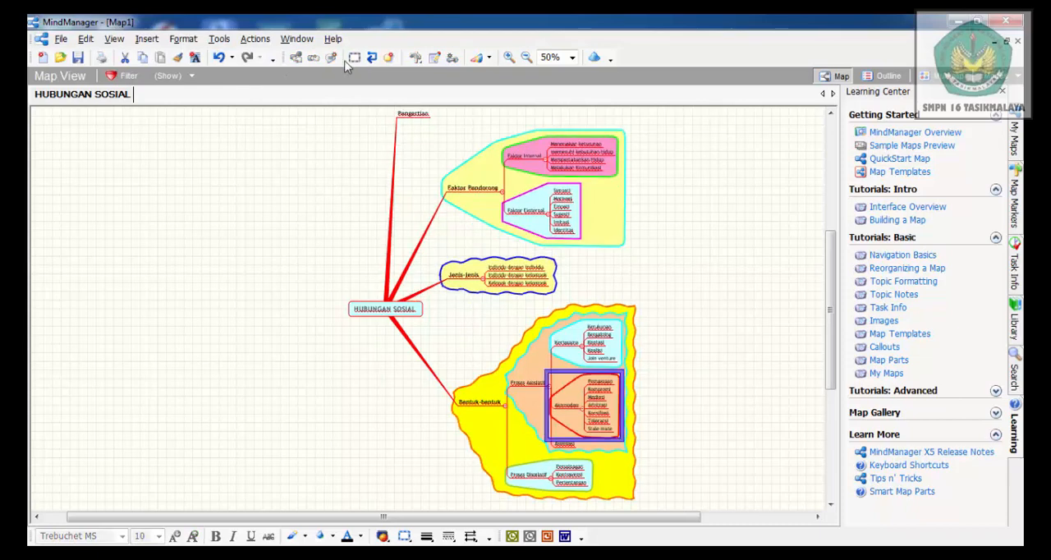
{"action": "left_click", "coordinate": [174, 41]}
{"action": "left_click", "coordinate": [243, 111]}
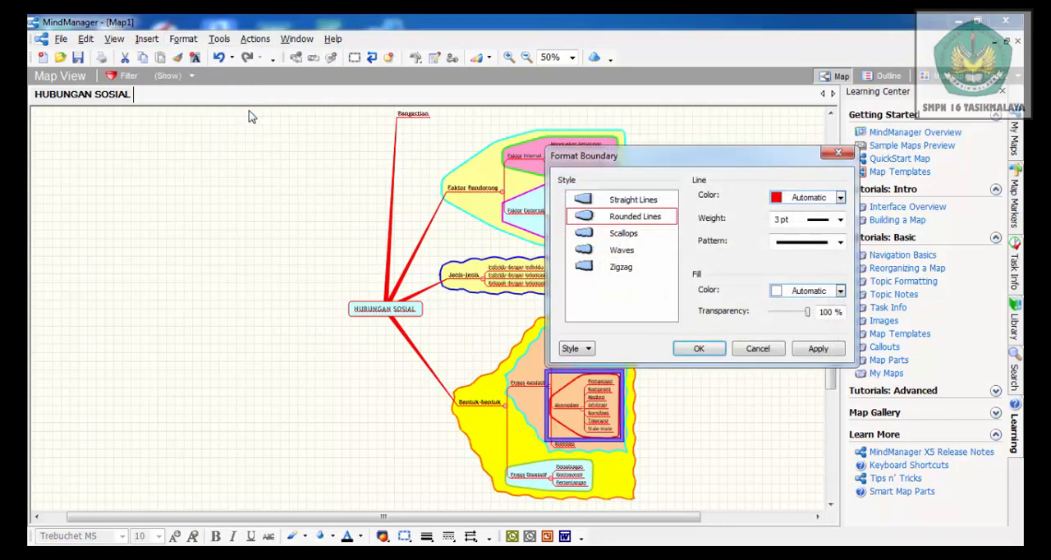
{"action": "left_click", "coordinate": [840, 198]}
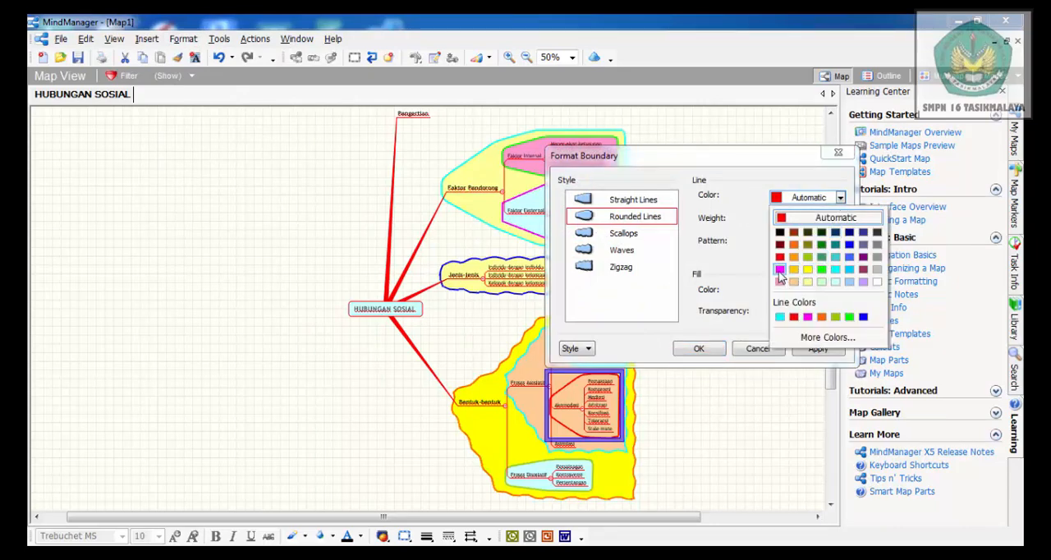
{"action": "left_click", "coordinate": [779, 271]}
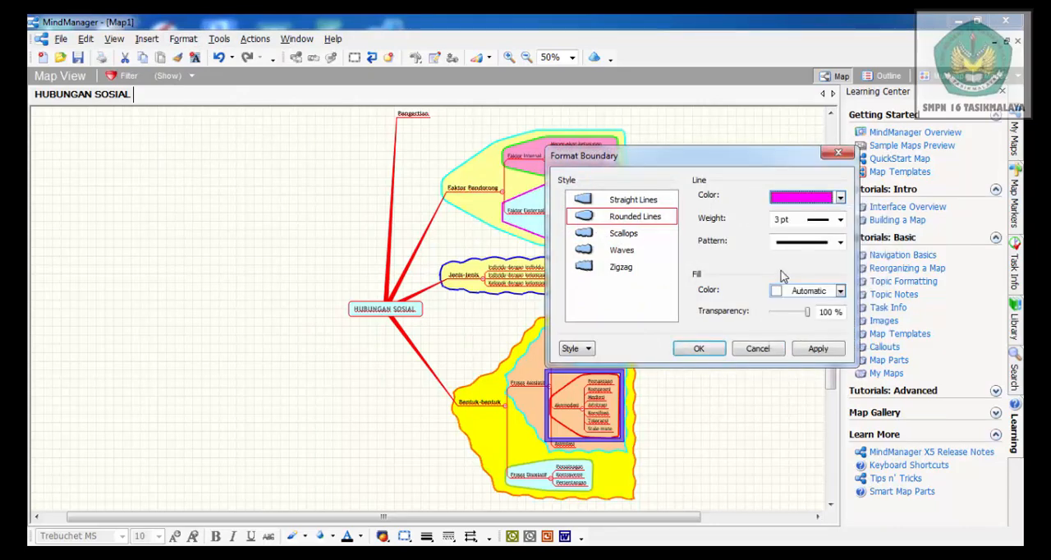
{"action": "left_click", "coordinate": [840, 291]}
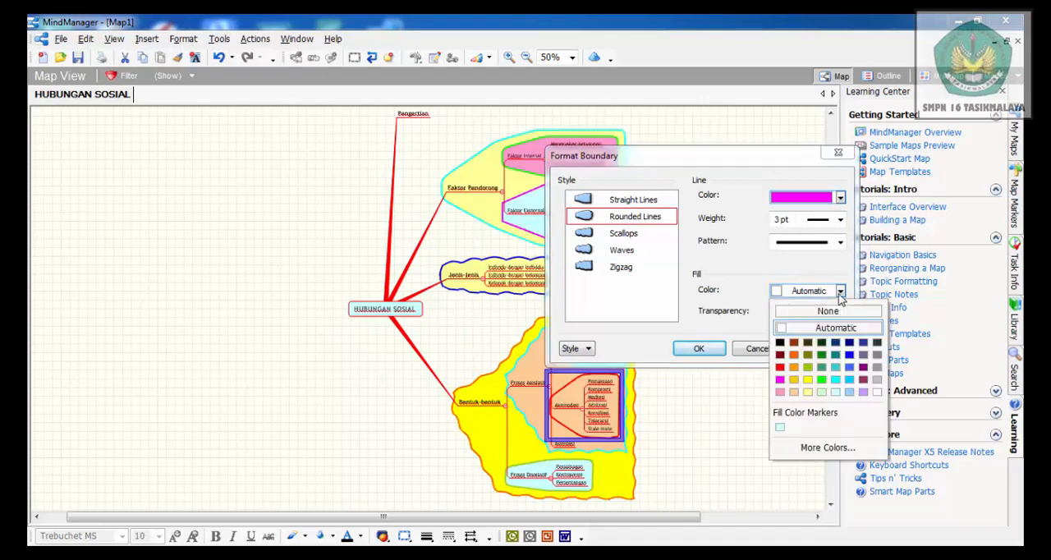
{"action": "left_click", "coordinate": [849, 395]}
{"action": "left_click", "coordinate": [698, 348]}
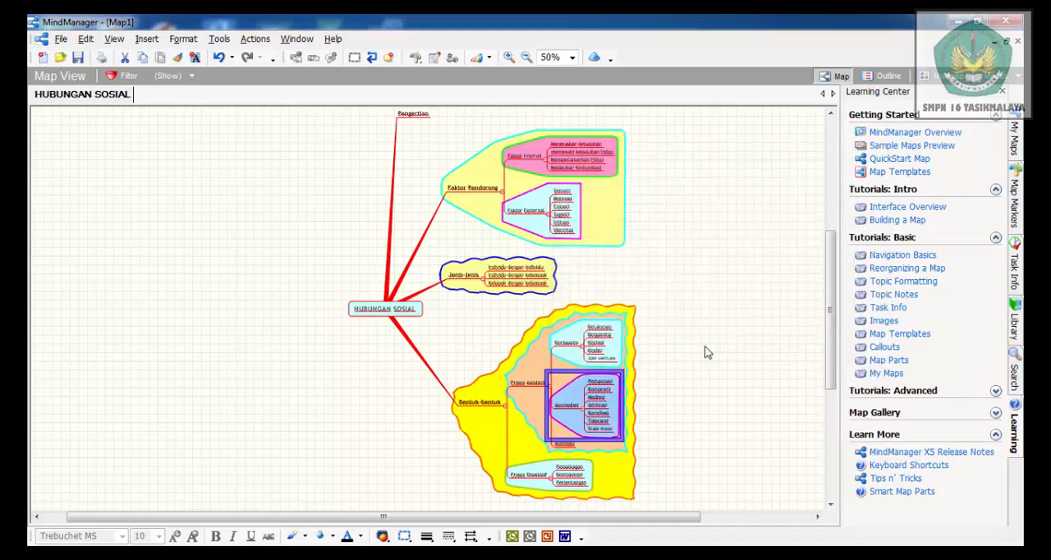
{"action": "left_click", "coordinate": [697, 328]}
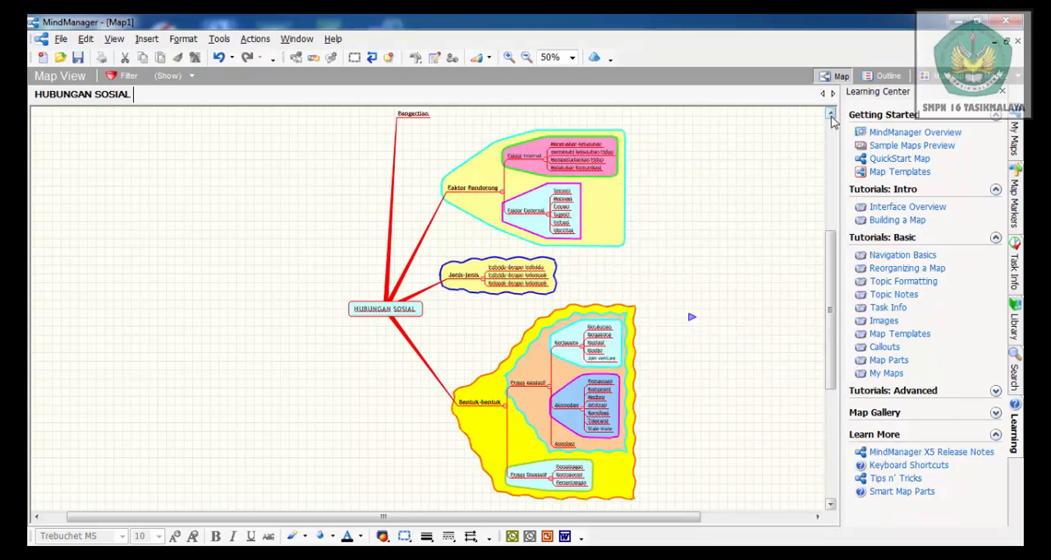
Insert a callout topic on the Pengertian topic and view the map at 100%
{"action": "left_click", "coordinate": [830, 113]}
{"action": "left_click", "coordinate": [830, 114]}
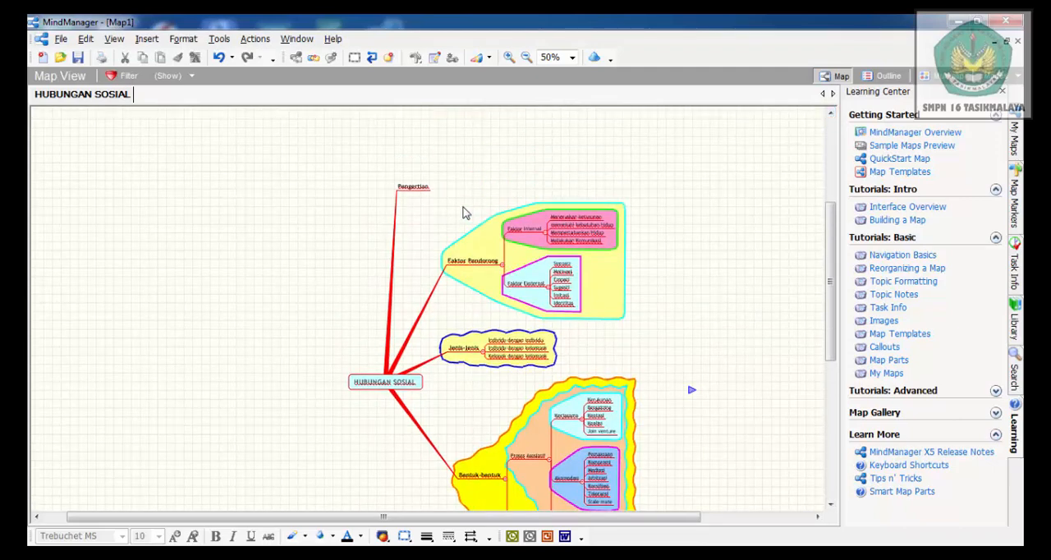
{"action": "double_click", "coordinate": [412, 189]}
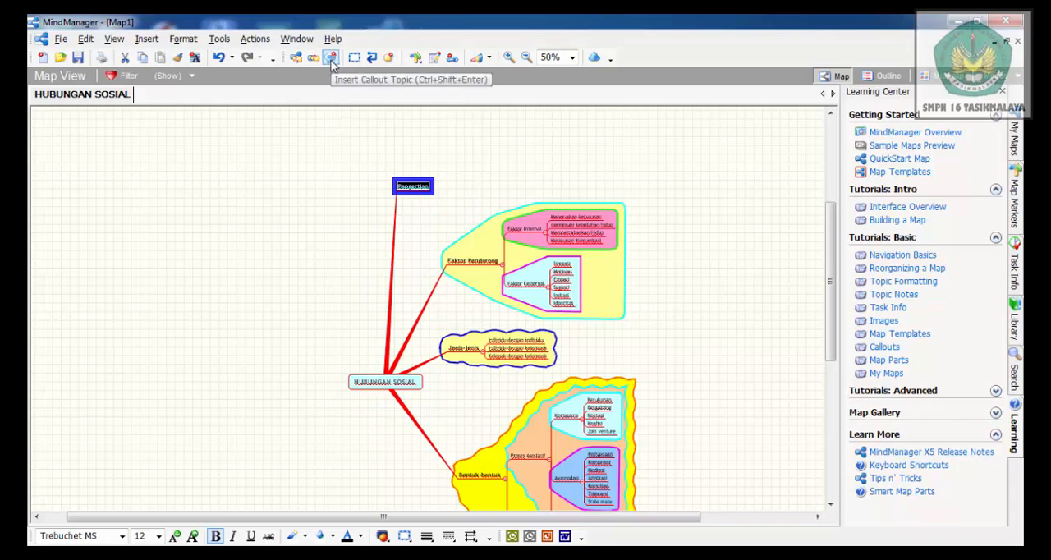
{"action": "left_click", "coordinate": [332, 58]}
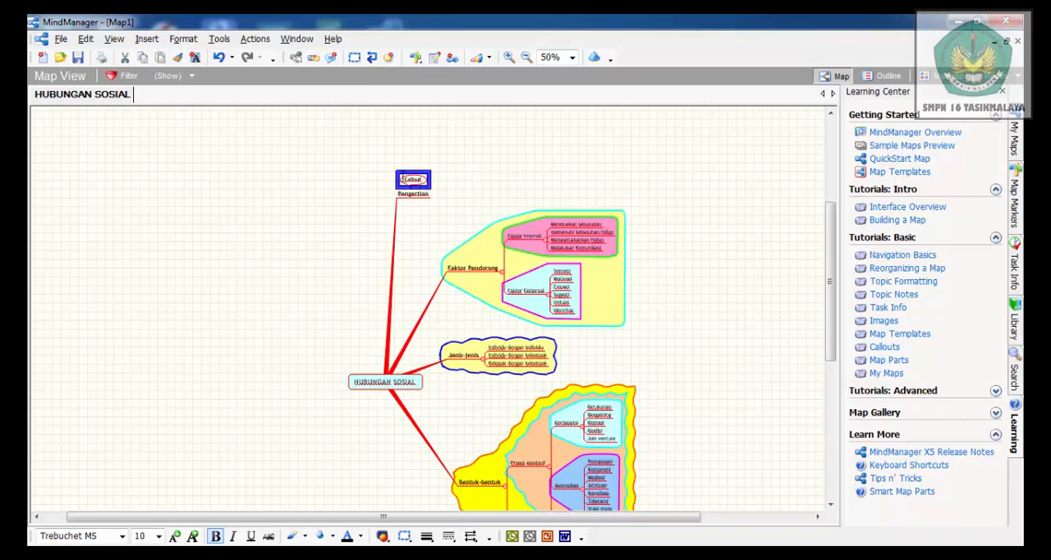
{"action": "left_click", "coordinate": [572, 58]}
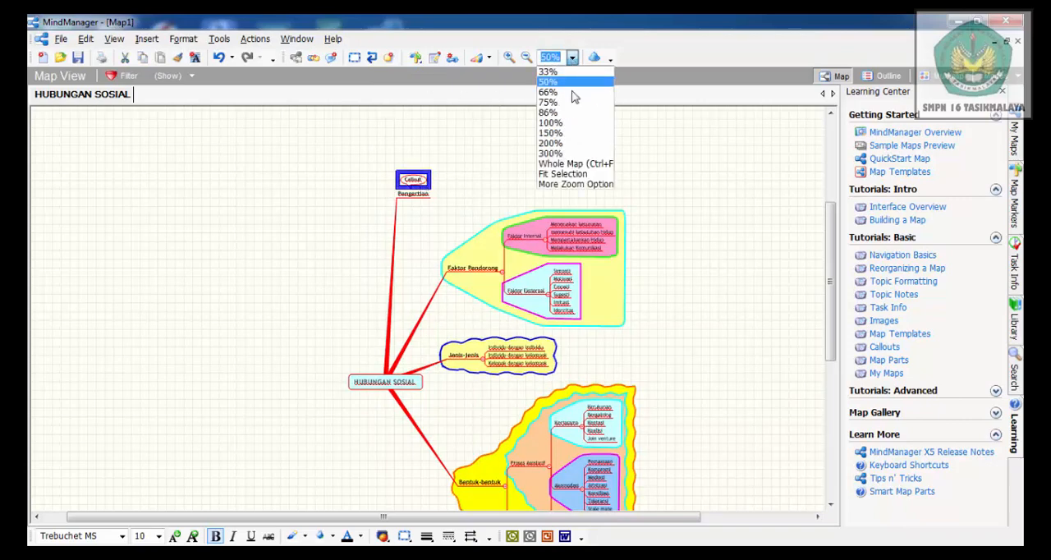
{"action": "left_click", "coordinate": [552, 124]}
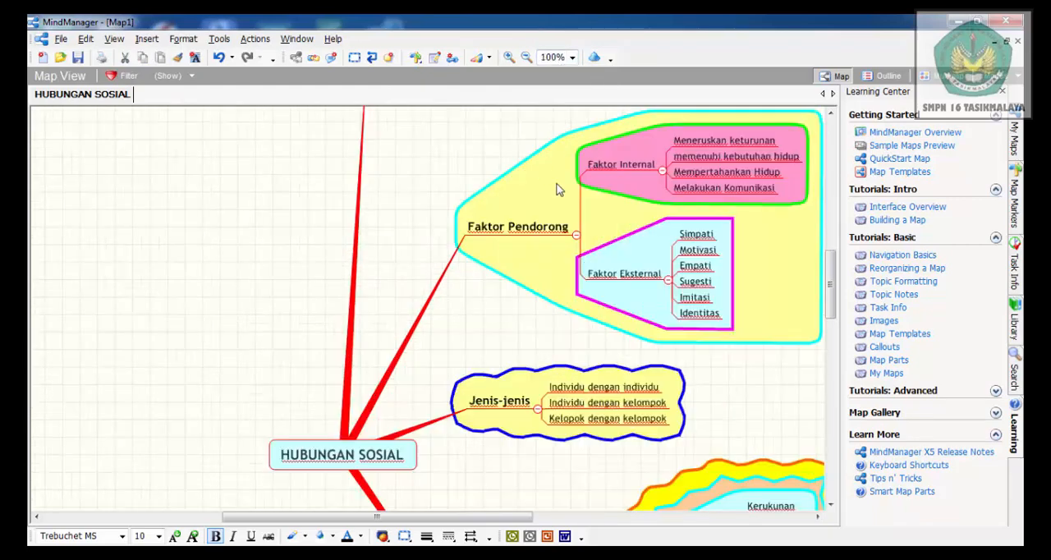
{"action": "scroll", "coordinate": [636, 237], "scroll_direction": "up", "scroll_amount": 5}
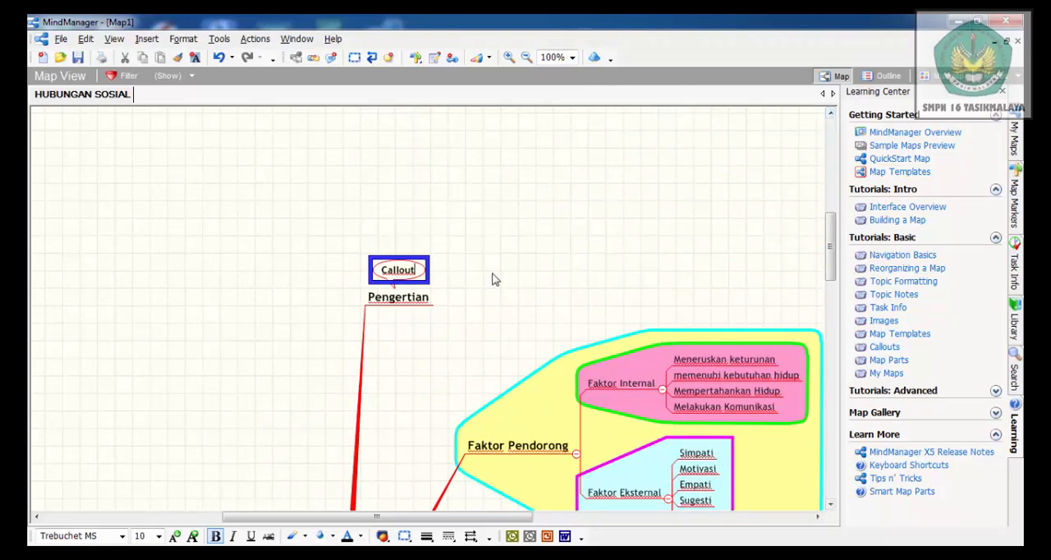
Replace the callout's placeholder text with "Hubungan sosial adalah hubungan timbal balik antara individu yang satu dengan individu yang lain"
{"action": "key", "text": "BackSpace"}
{"action": "key", "text": "BackSpace"}
{"action": "key", "text": "BackSpace"}
{"action": "key", "text": "BackSpace"}
{"action": "type", "text": "gan sosial "}
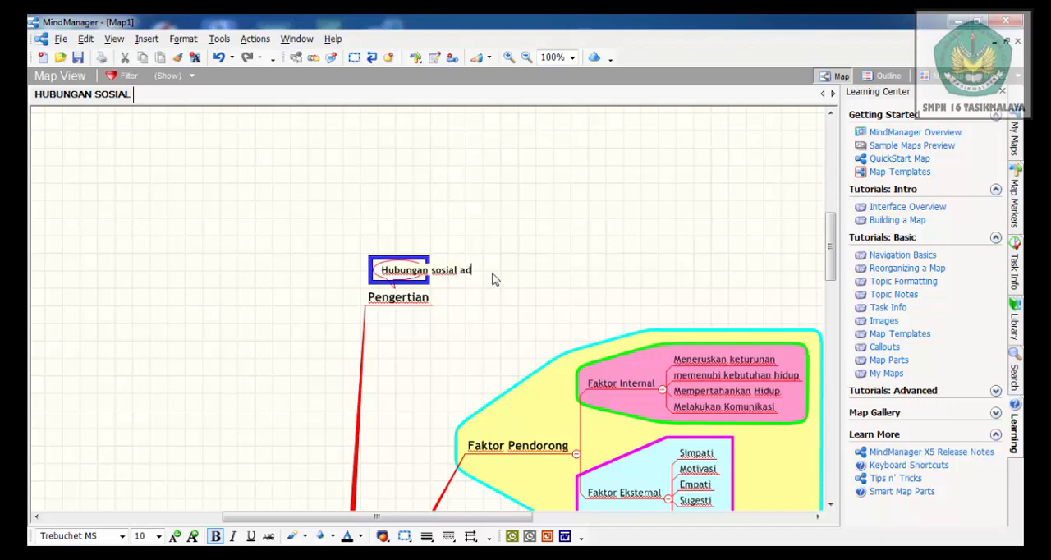
{"action": "type", "text": "adalah hubungan "}
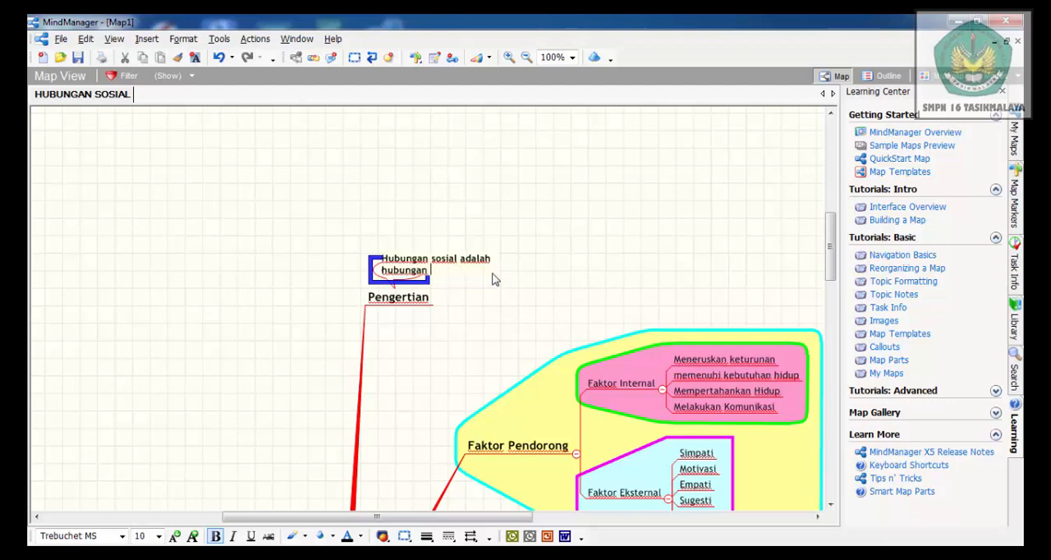
{"action": "type", "text": "timbal balik"}
{"action": "type", "text": "antara i"}
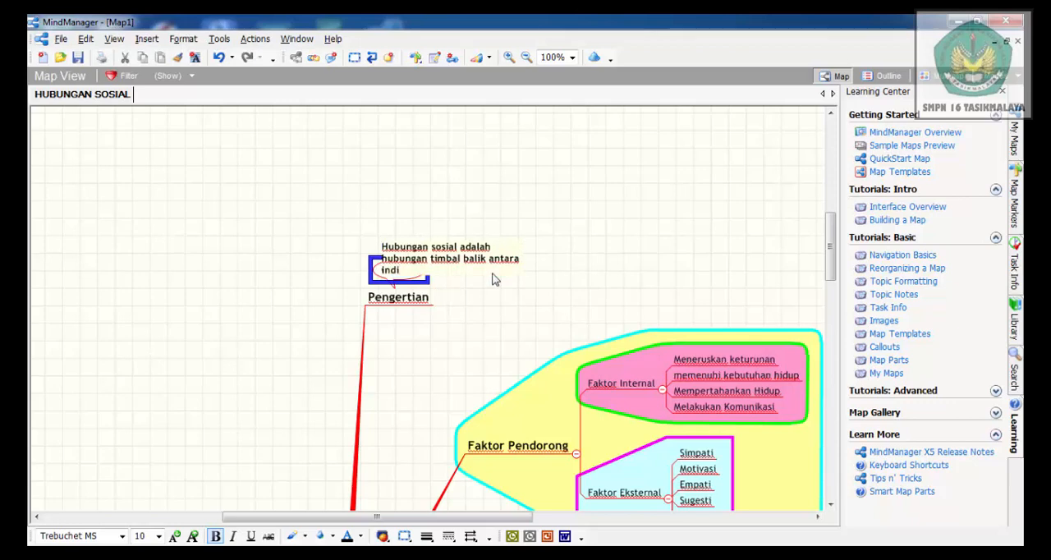
{"action": "type", "text": "ndividu yang satu dengan "}
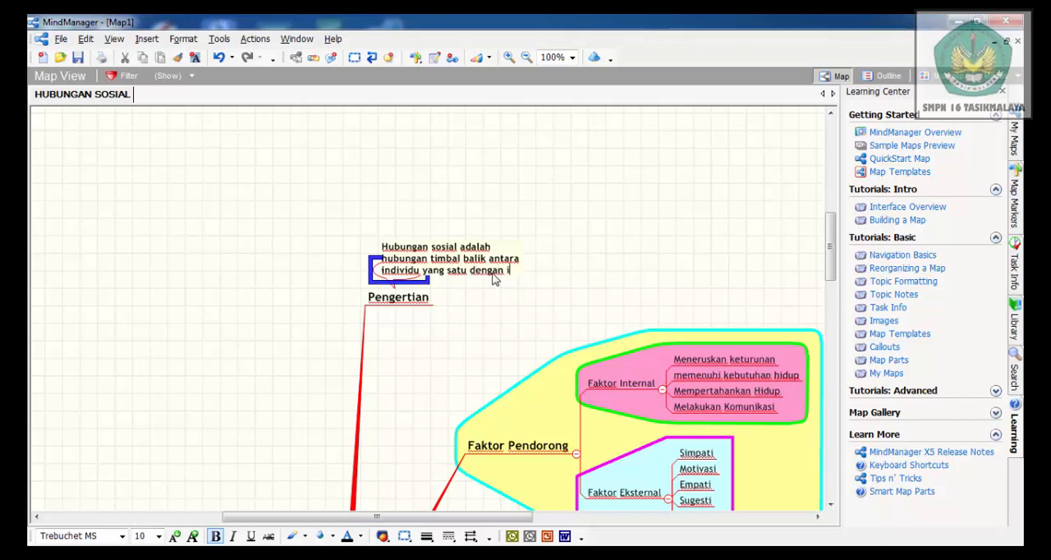
{"action": "type", "text": "indiv"}
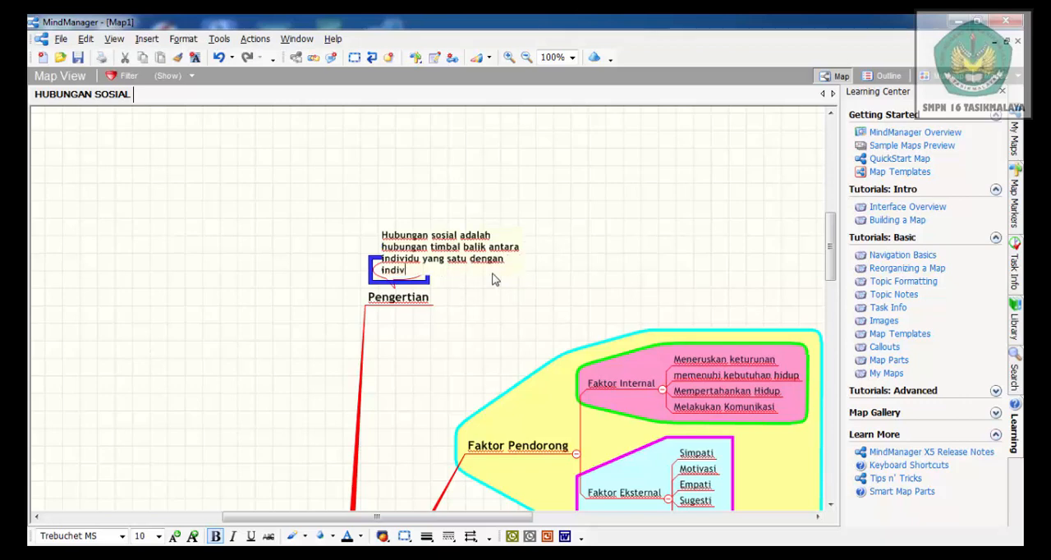
{"action": "type", "text": "idu yang lain"}
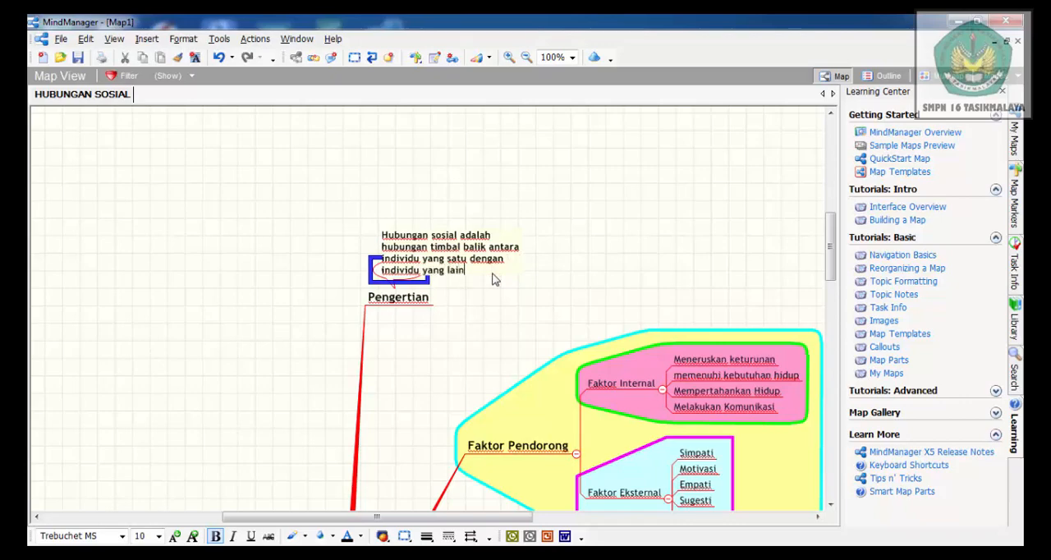
{"action": "left_click", "coordinate": [323, 237]}
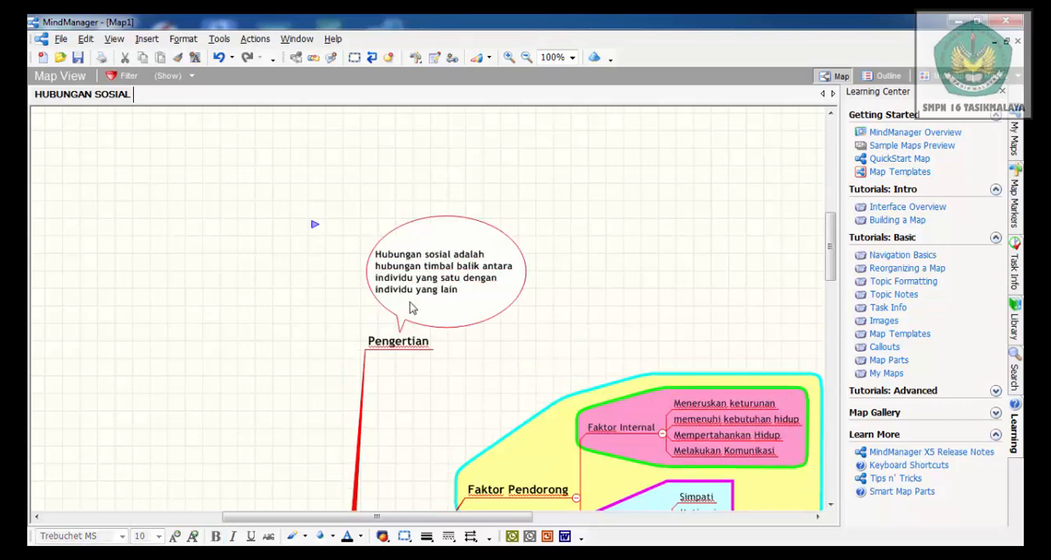
Insert a boundary around the Pengertian topic and its callout, with a cyan line and a light yellow fill
{"action": "left_click", "coordinate": [399, 345]}
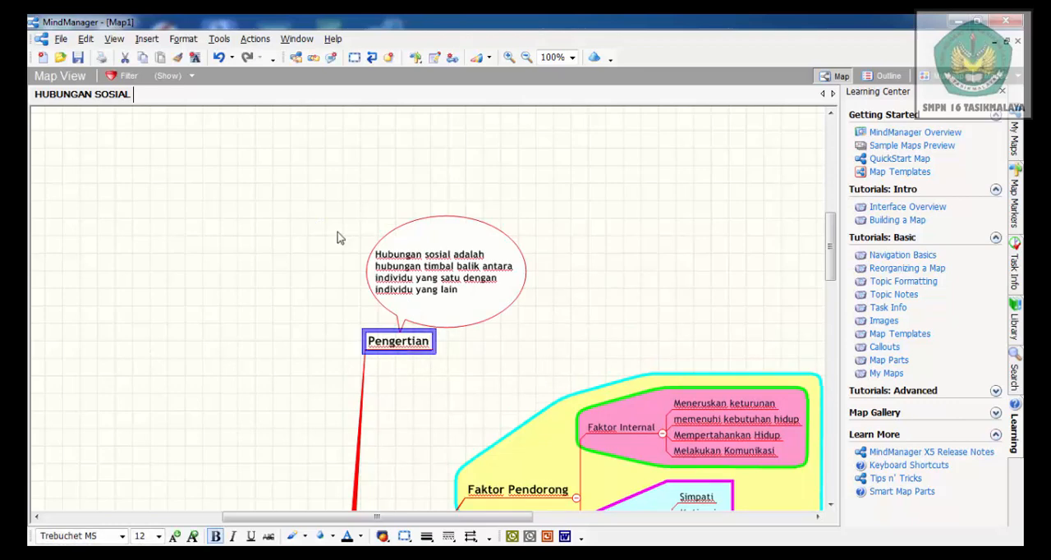
{"action": "left_click", "coordinate": [354, 60]}
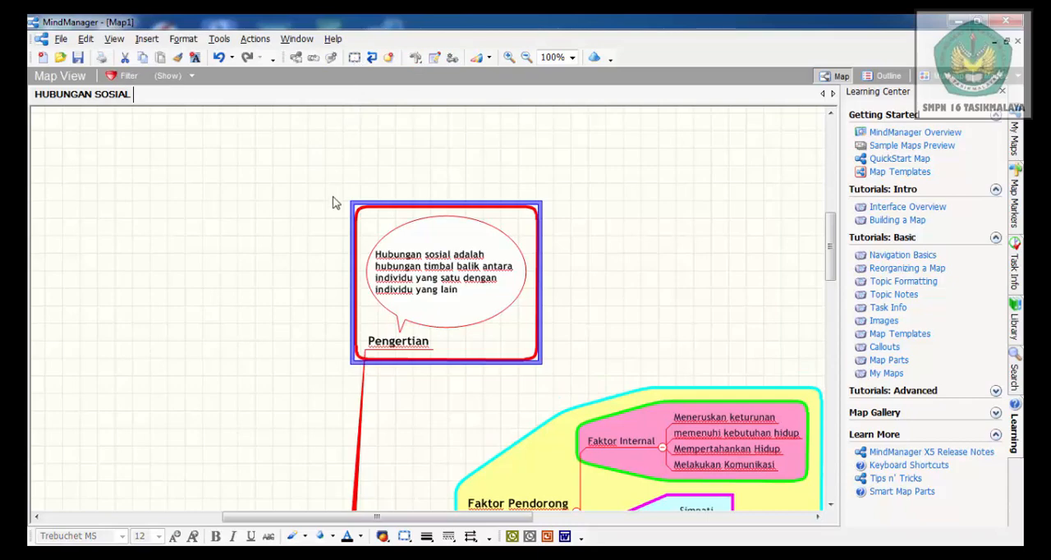
{"action": "left_click", "coordinate": [183, 41]}
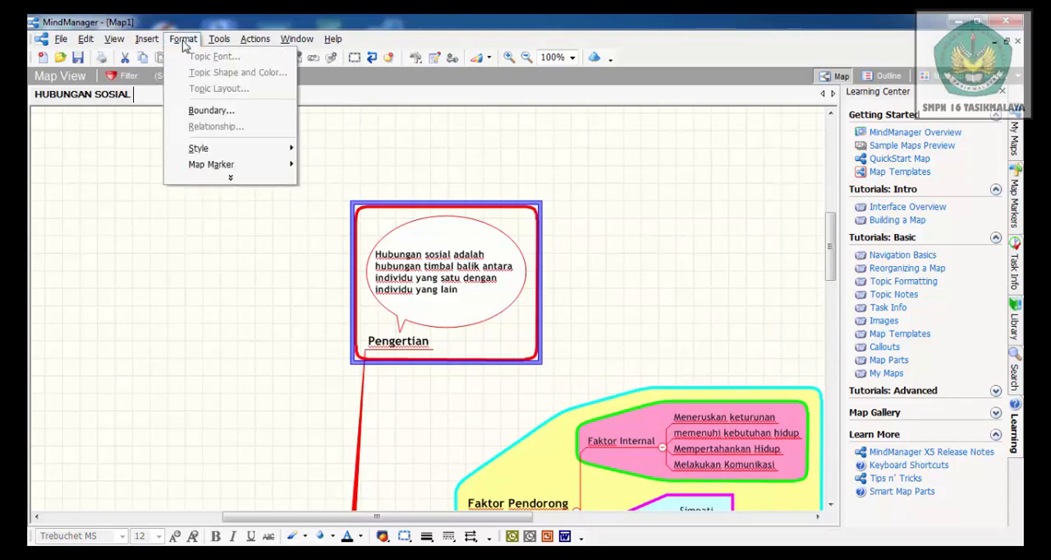
{"action": "left_click", "coordinate": [209, 111]}
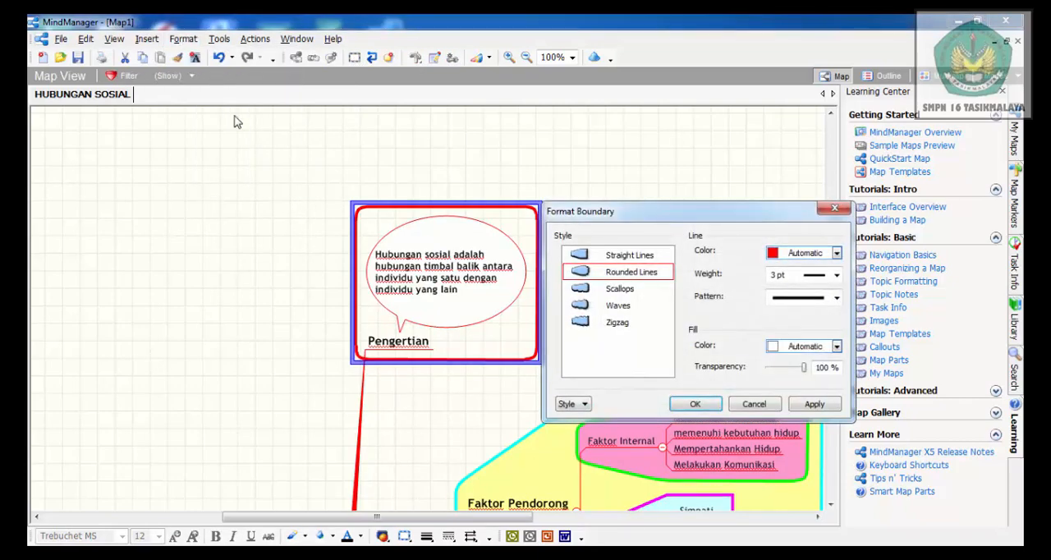
{"action": "left_click", "coordinate": [836, 253]}
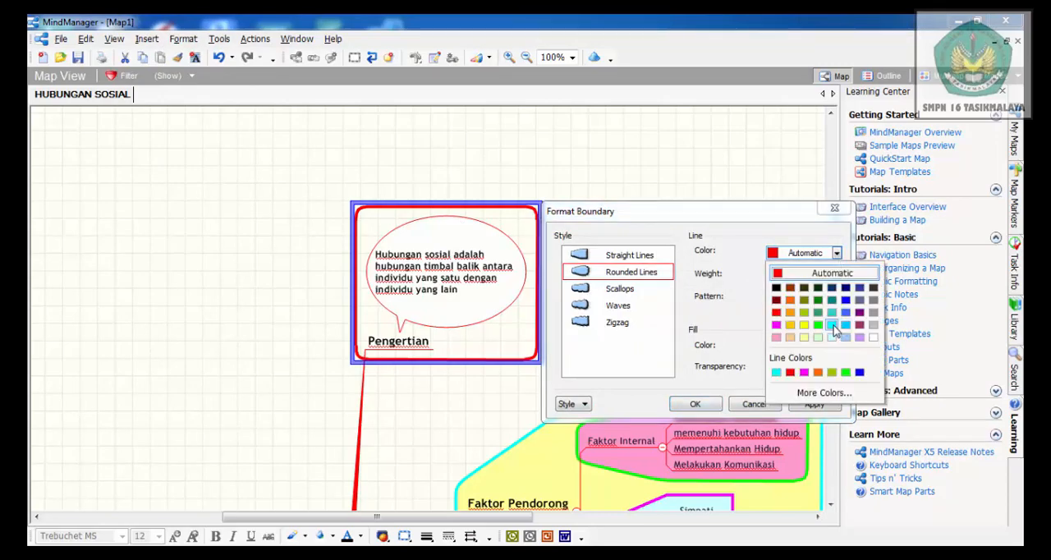
{"action": "left_click", "coordinate": [832, 325]}
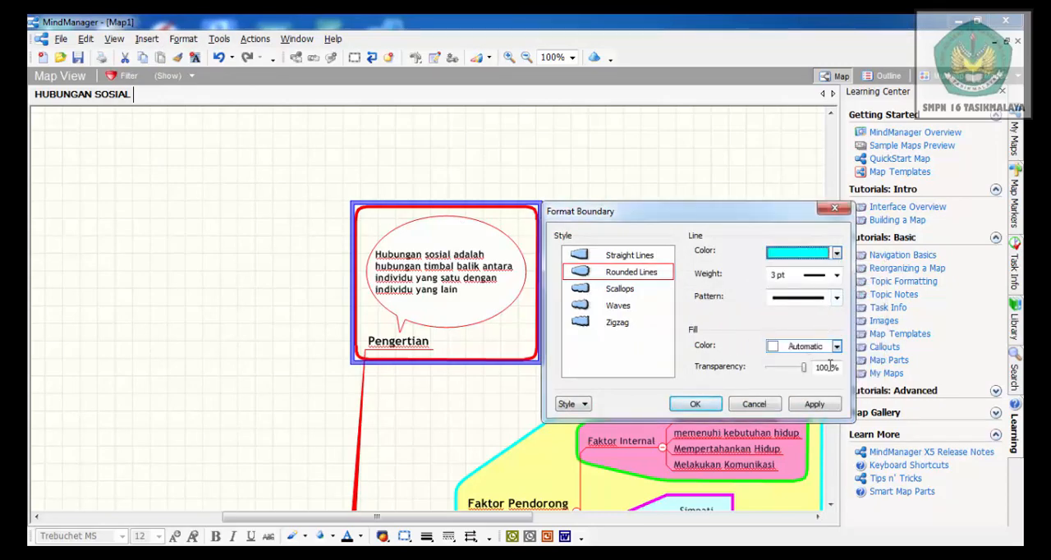
{"action": "left_click", "coordinate": [837, 346]}
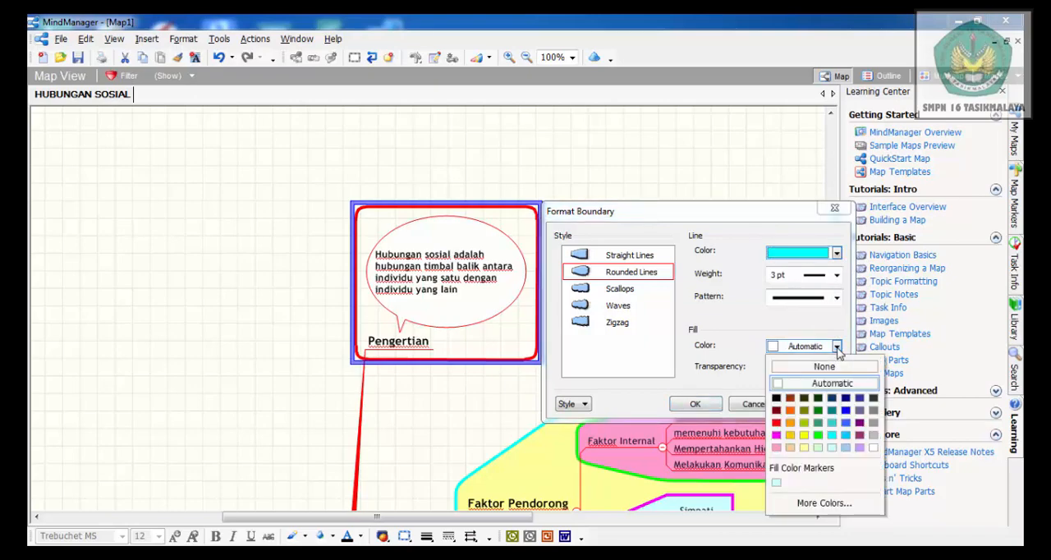
{"action": "left_click", "coordinate": [804, 448]}
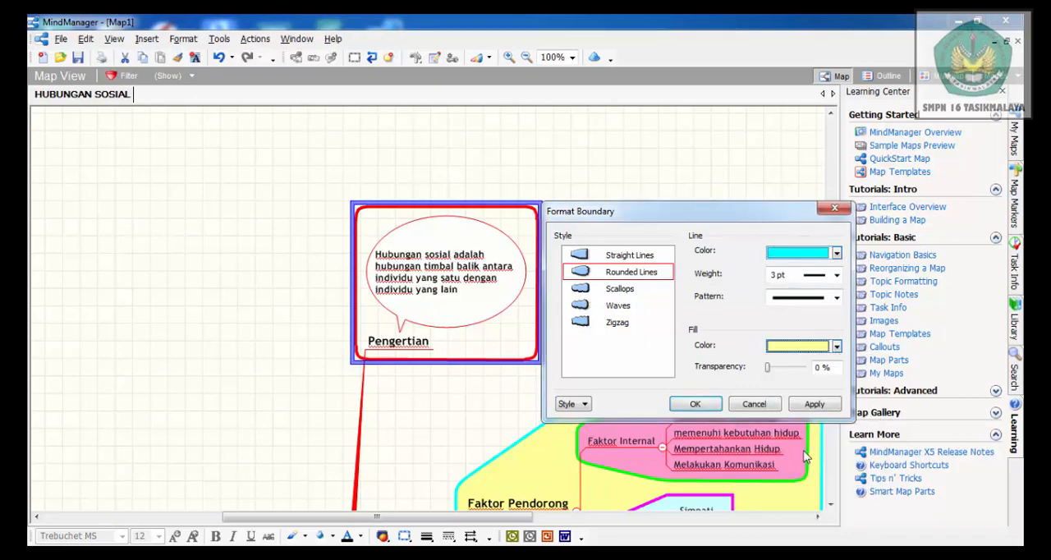
{"action": "left_click", "coordinate": [695, 405]}
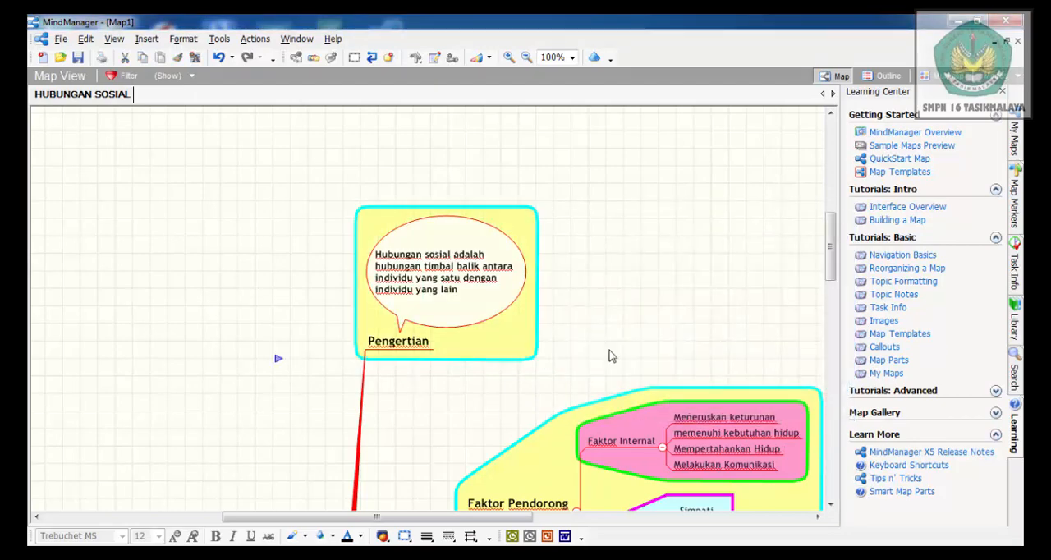
Look over the map at 50% zoom and open its print preview
{"action": "left_click", "coordinate": [572, 57]}
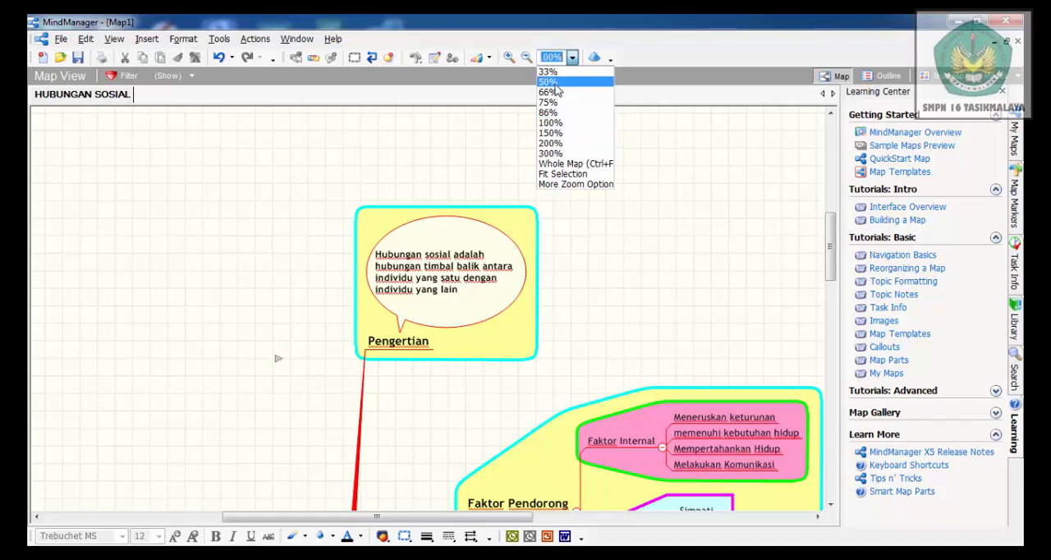
{"action": "left_click", "coordinate": [549, 82]}
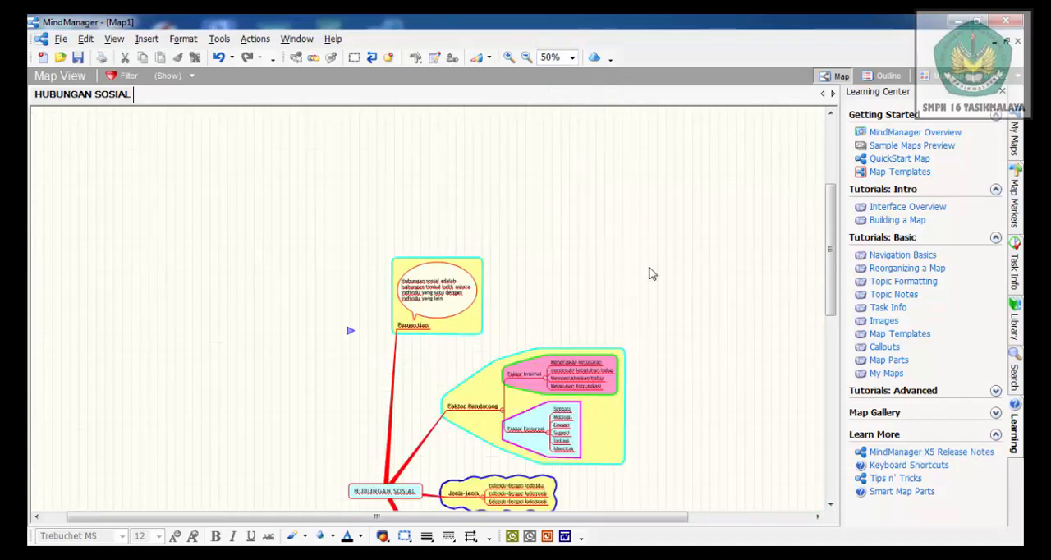
{"action": "left_click", "coordinate": [830, 504]}
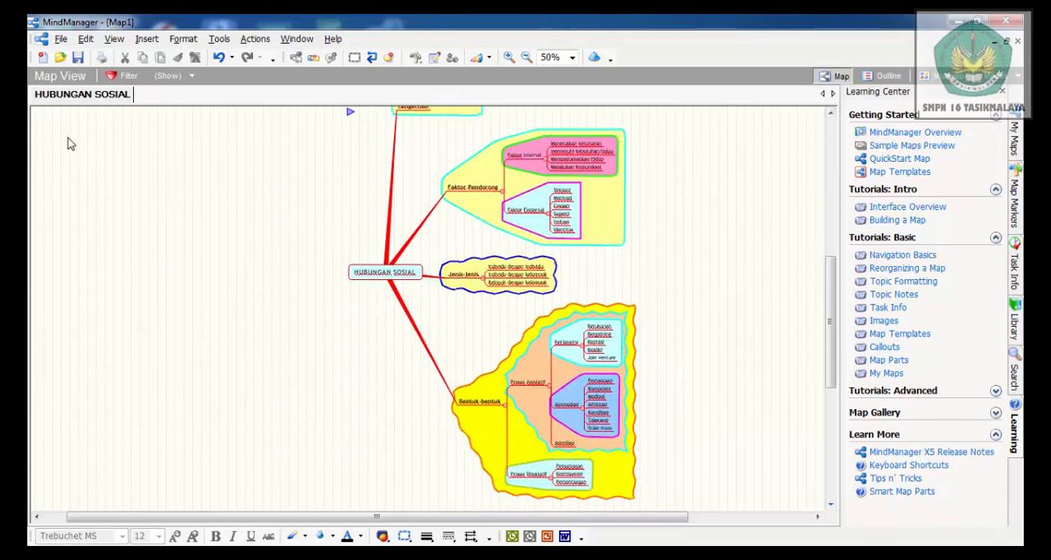
{"action": "left_click", "coordinate": [61, 41]}
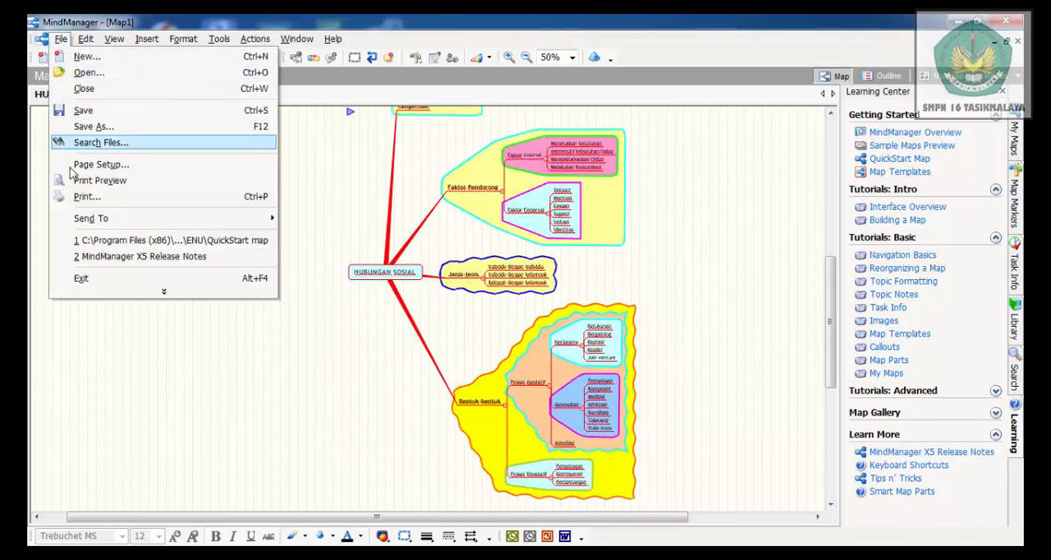
{"action": "left_click", "coordinate": [124, 182]}
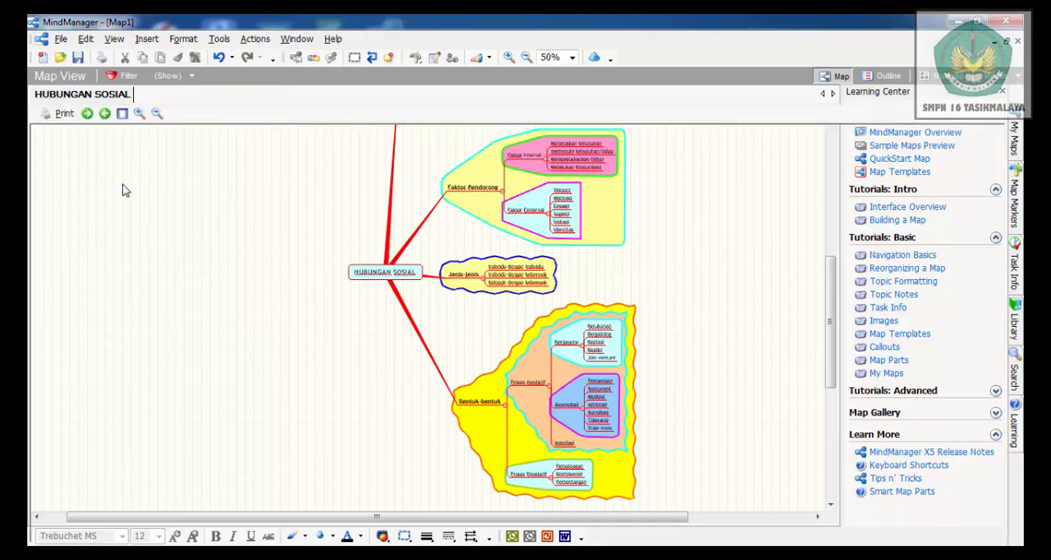